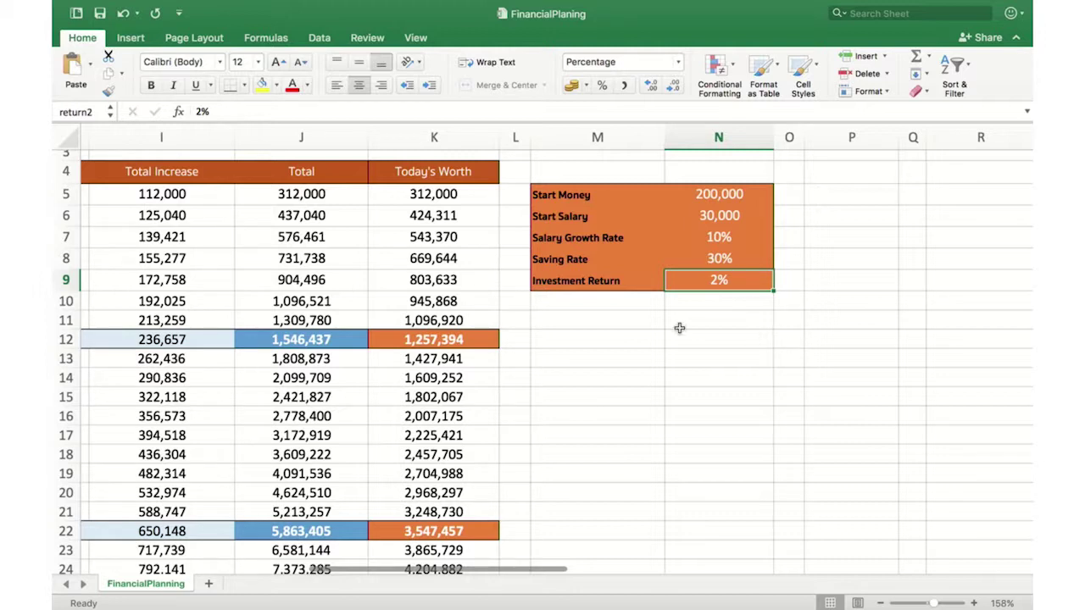
Step: Examine the Investment, Total and Today's Worth columns alongside the start money, salary, saving and return assumptions
scroll(679, 328, left, 5)
scroll(679, 328, up, 2)
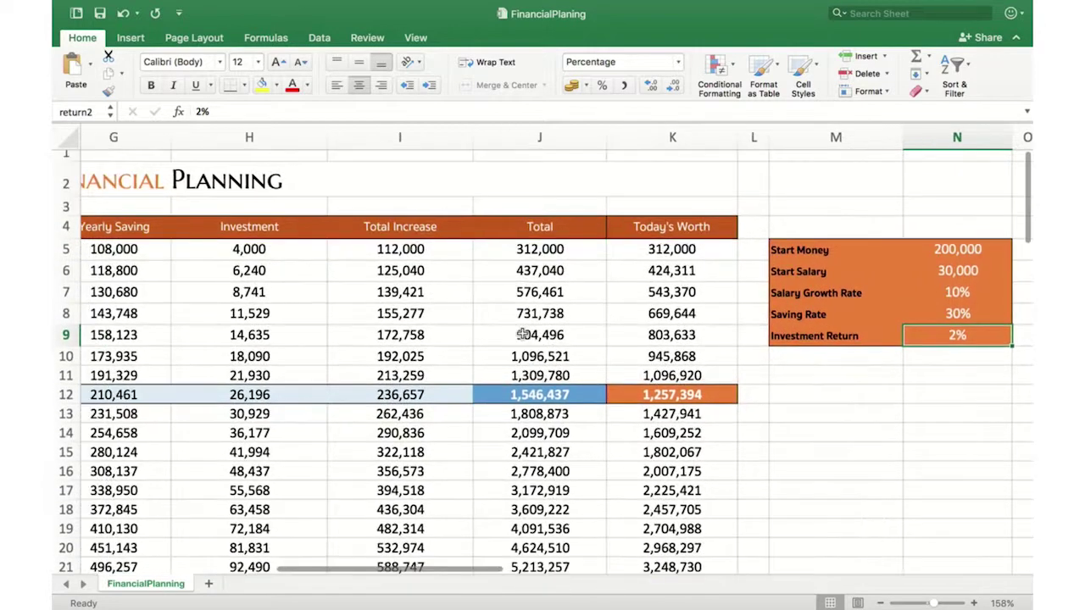
scroll(523, 334, right, 1)
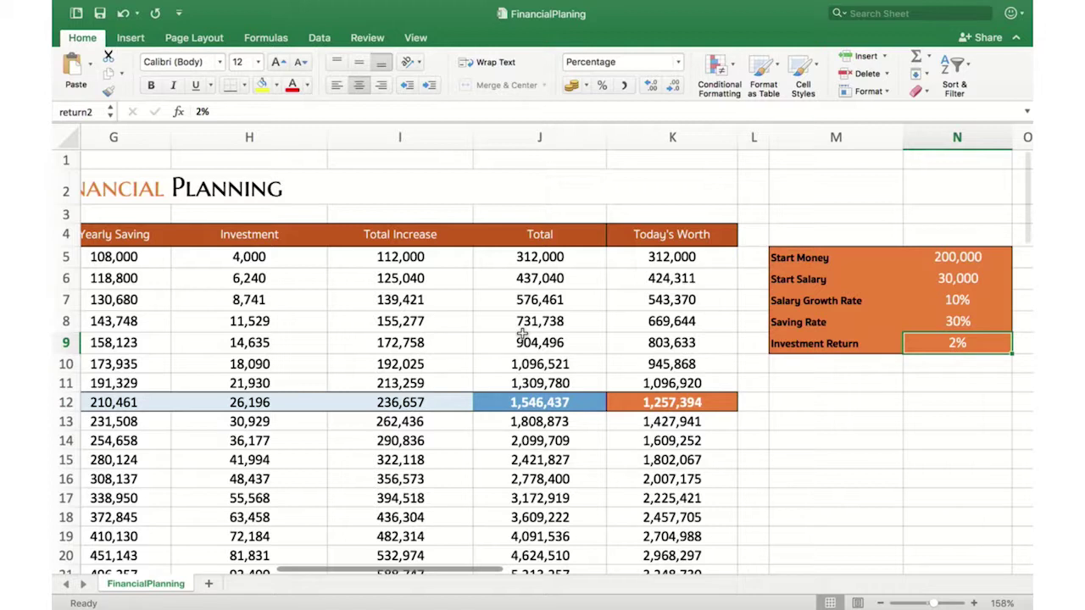
scroll(523, 334, right, 5)
scroll(522, 335, down, 1)
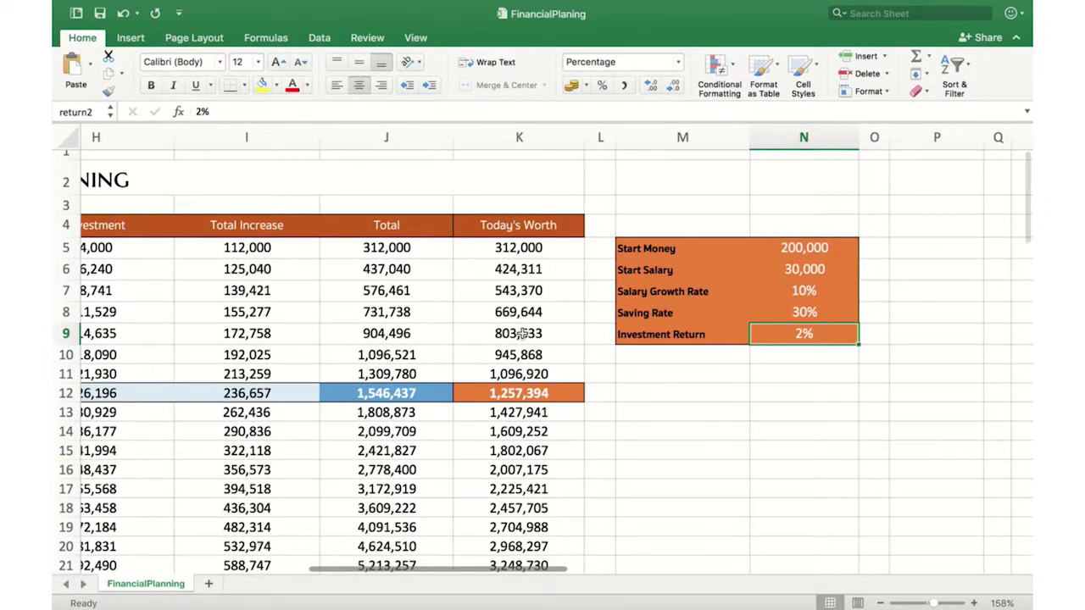
scroll(523, 333, down, 2)
scroll(522, 333, right, 1)
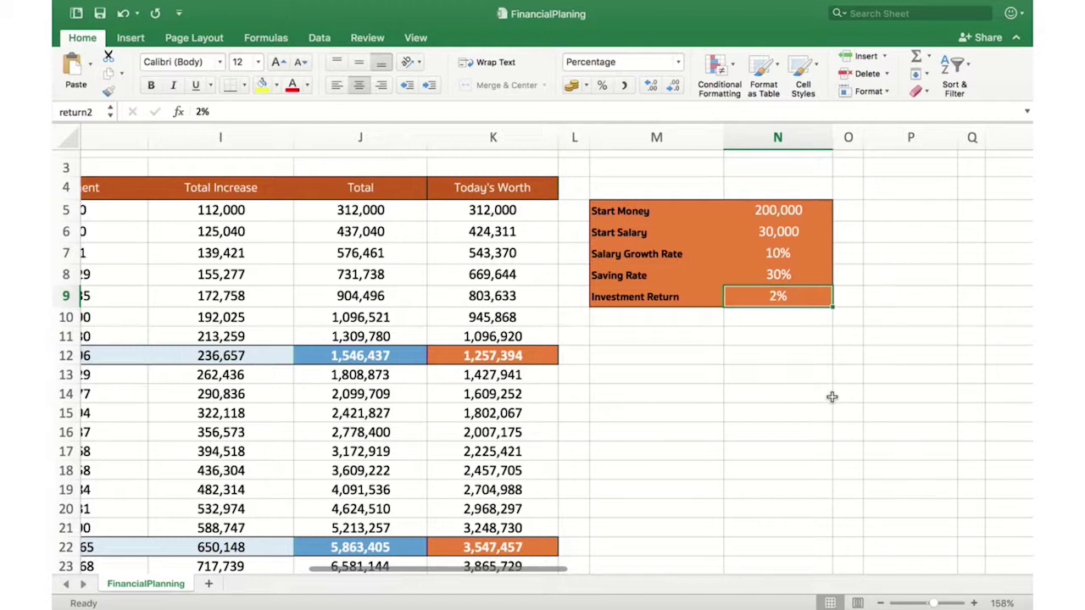
scroll(831, 397, right, 3)
scroll(831, 396, up, 1)
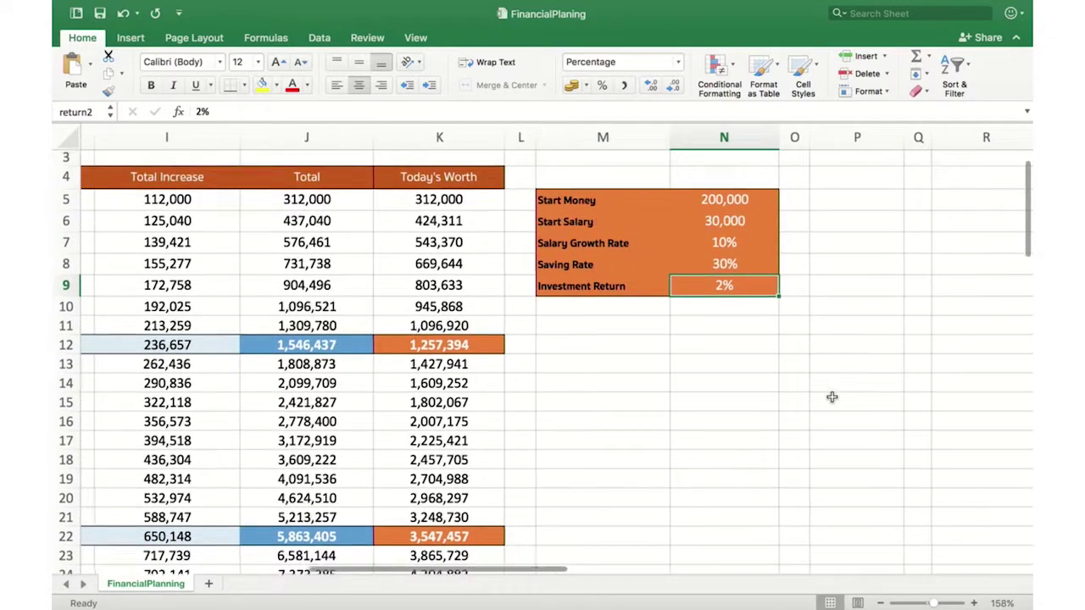
scroll(832, 397, right, 1)
scroll(831, 397, up, 1)
scroll(831, 397, left, 2)
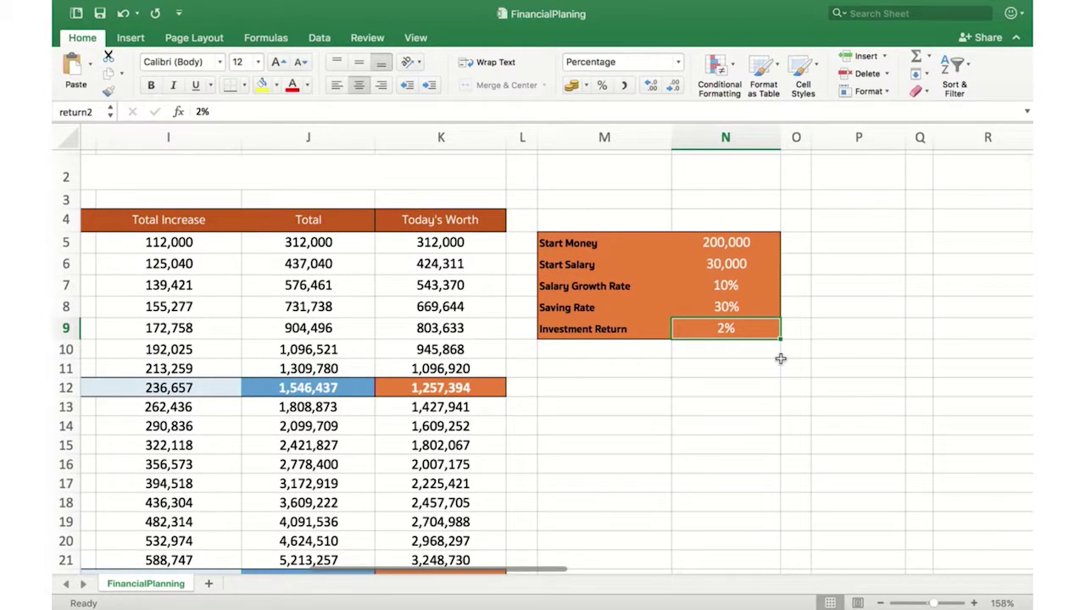
Step: Set the Salary Growth Rate in the assumptions table to 7%
text(5)
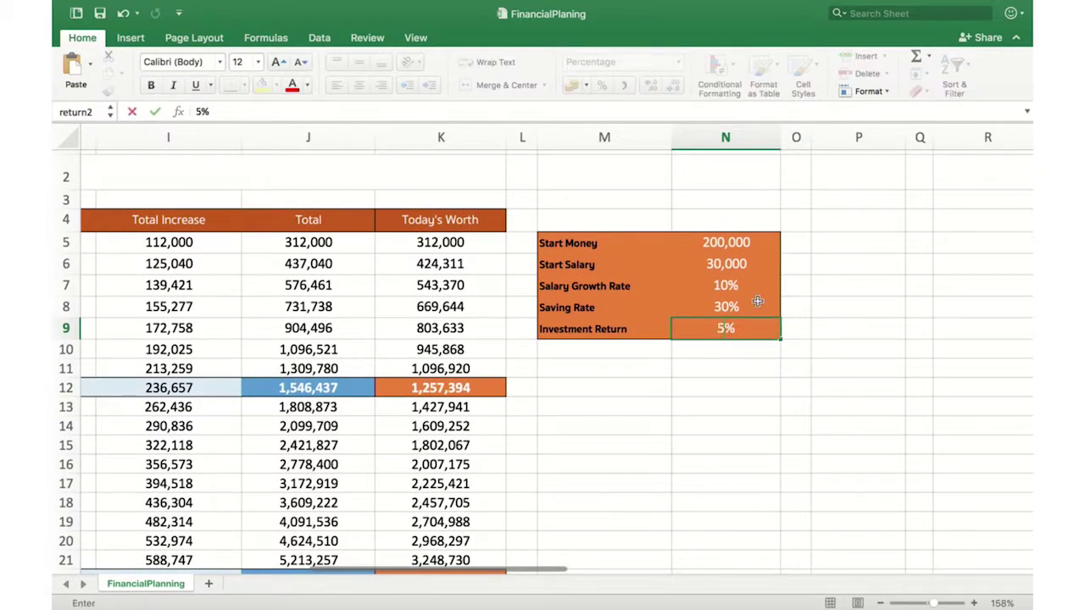
key(Escape)
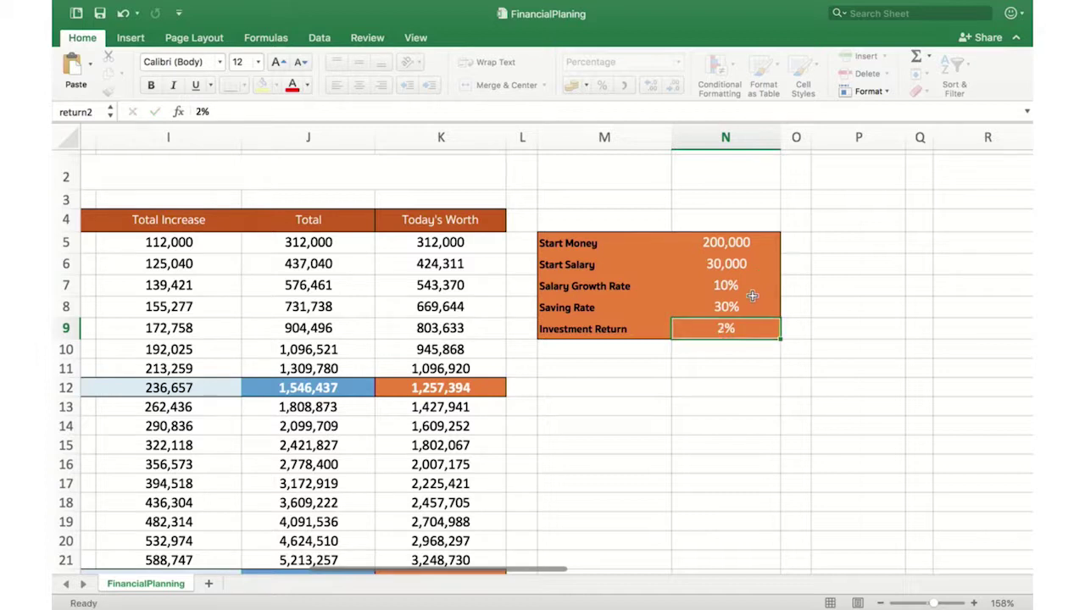
click(735, 291)
text(7)
key(Return)
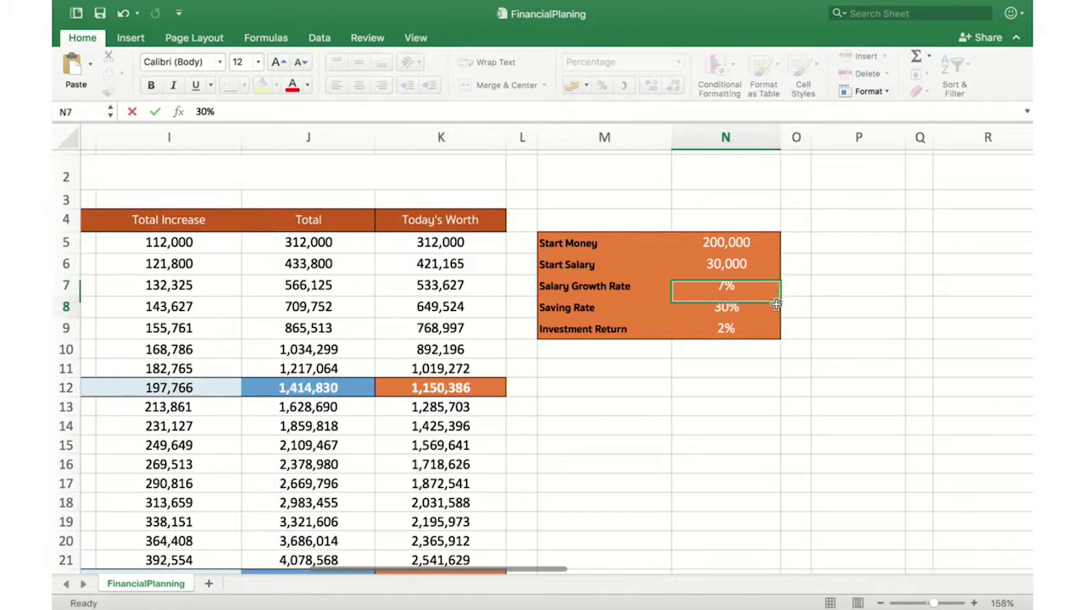
Step: Check the projected Total in the highlighted row 32 of the planning table
scroll(647, 440, down, 5)
scroll(648, 440, left, 3)
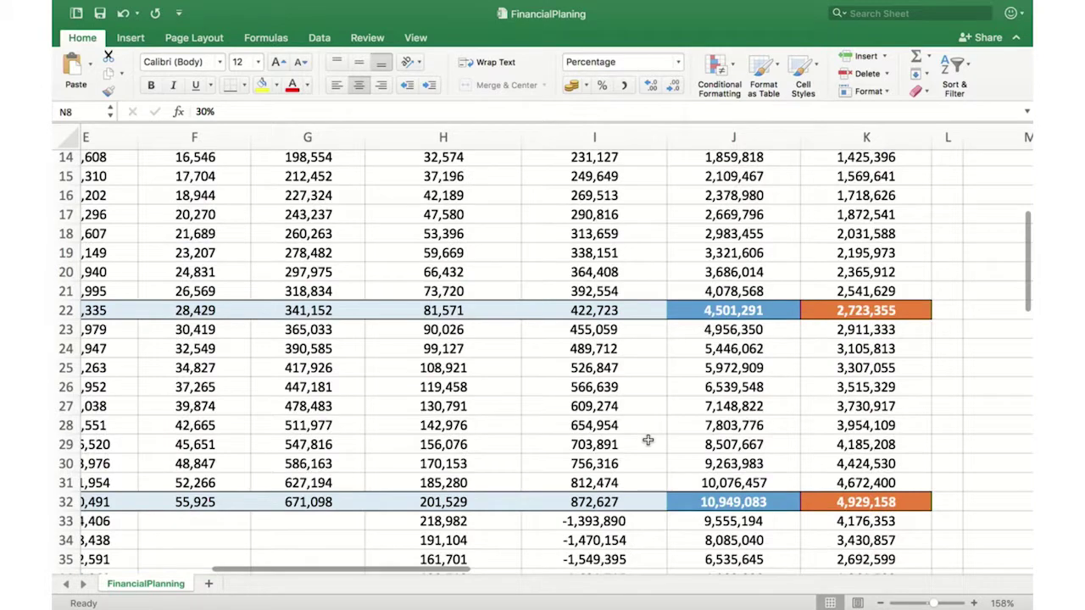
click(747, 502)
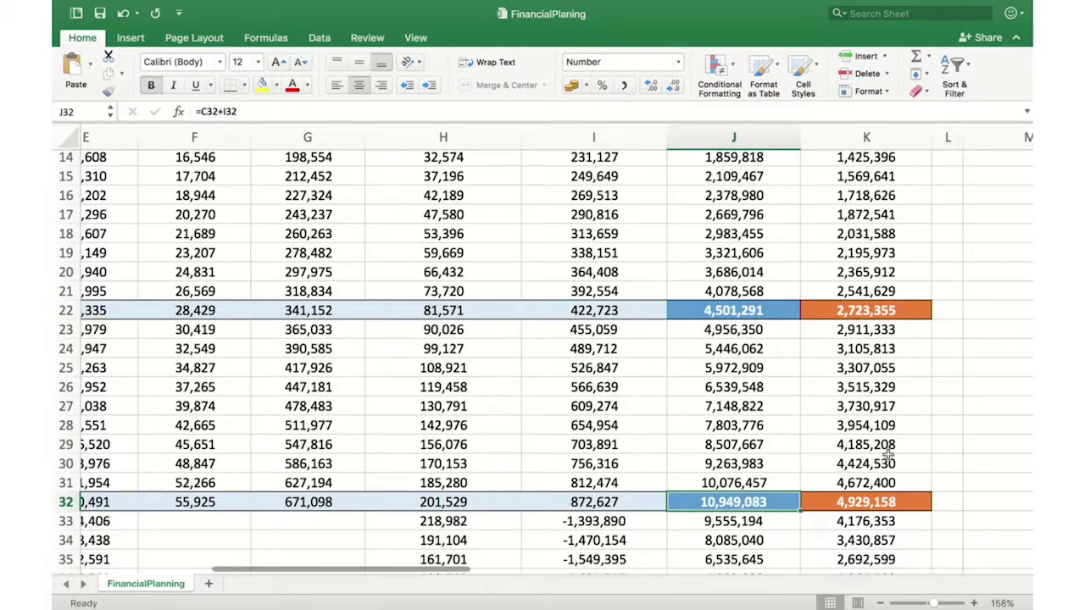
Step: Set the Investment Return in the assumptions table to 5%
scroll(887, 455, up, 8)
scroll(888, 455, right, 3)
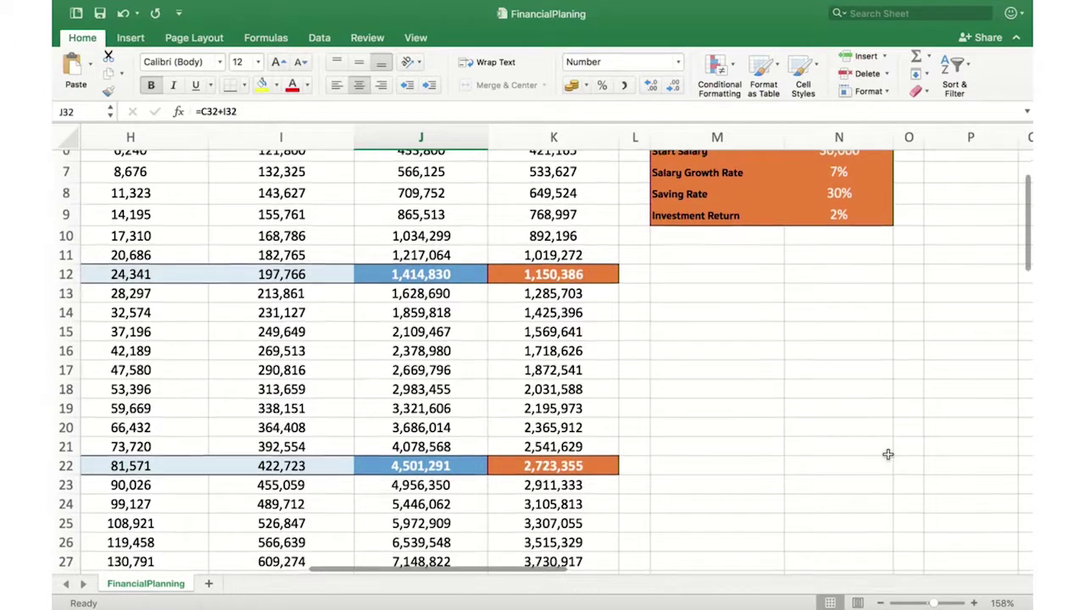
scroll(887, 455, up, 3)
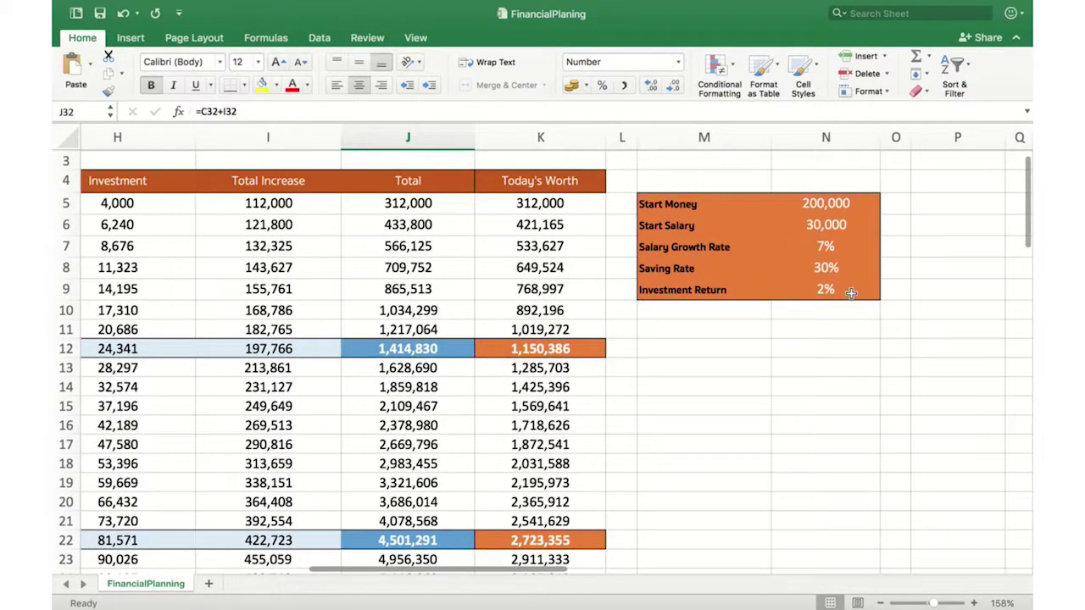
click(851, 292)
text(5)
key(Return)
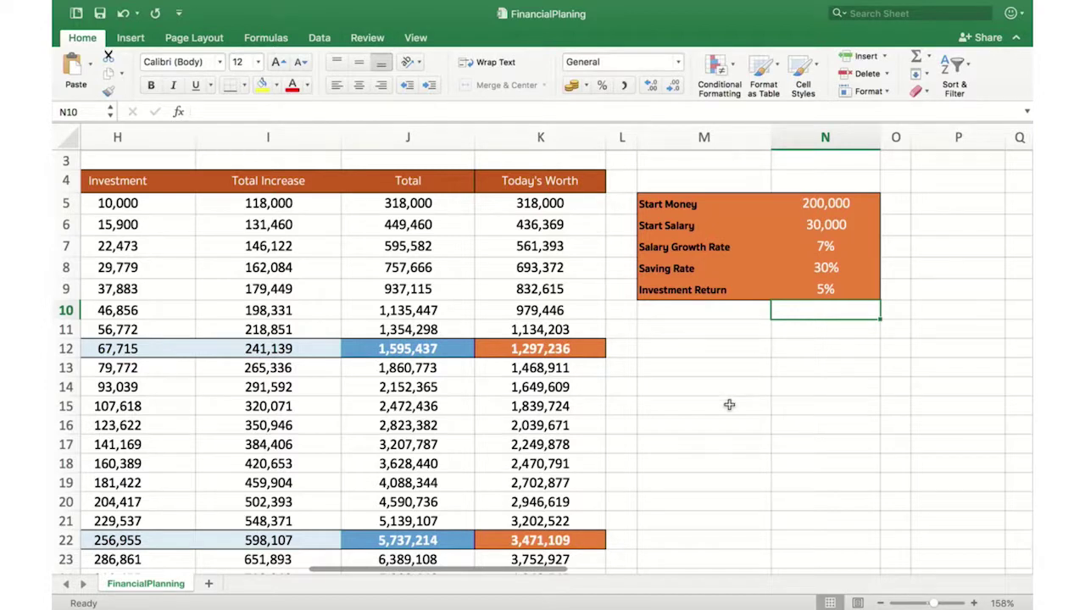
Step: Review the yearly projection from the Beginning amount at age 33 across to Today's Worth and the Investment Return assumption
scroll(729, 404, left, 3)
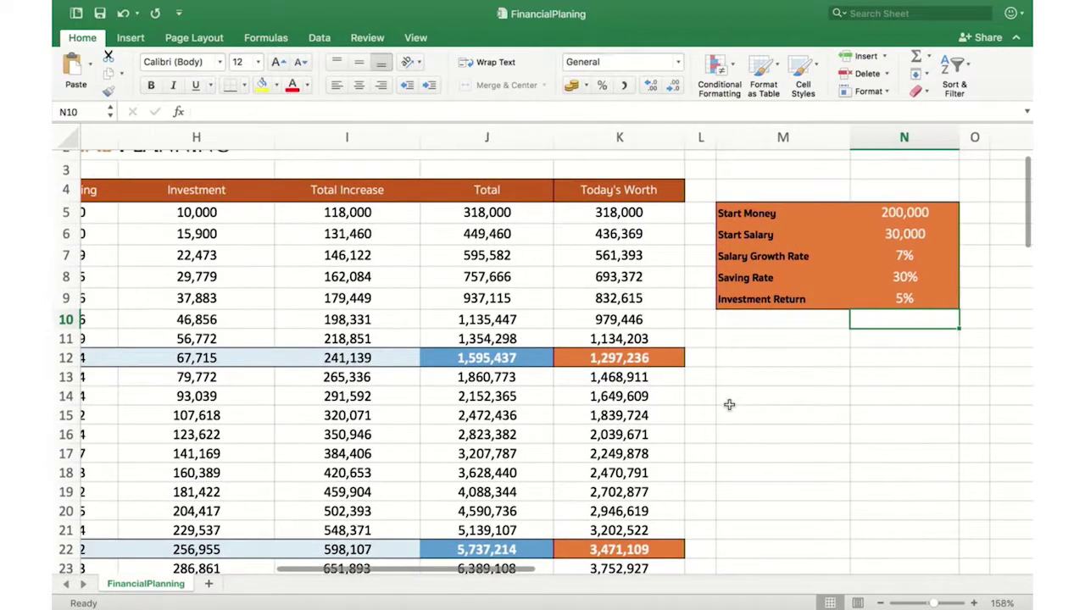
scroll(729, 404, left, 5)
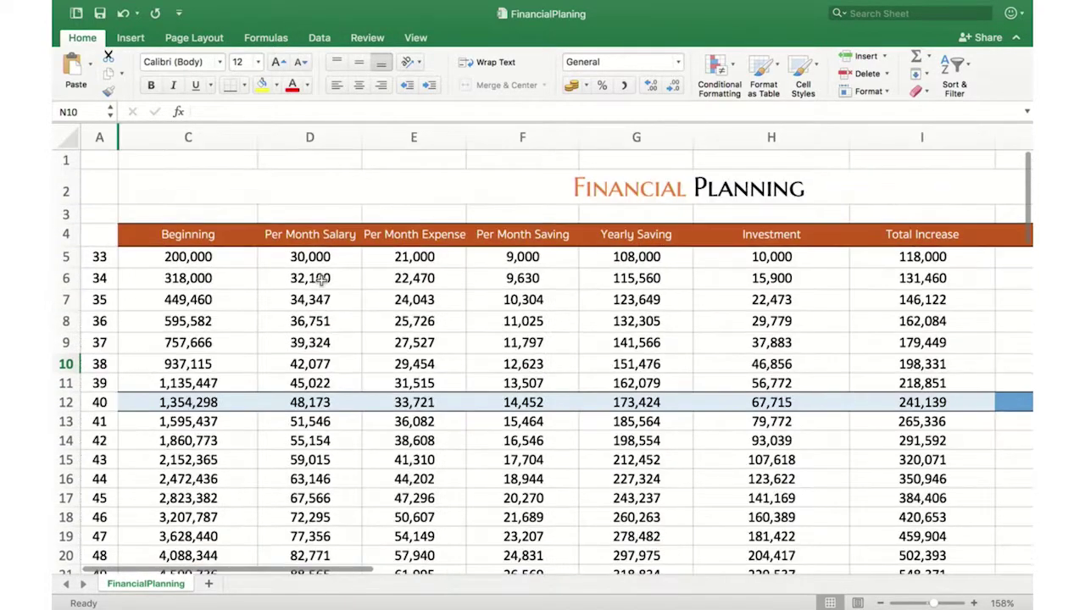
click(188, 256)
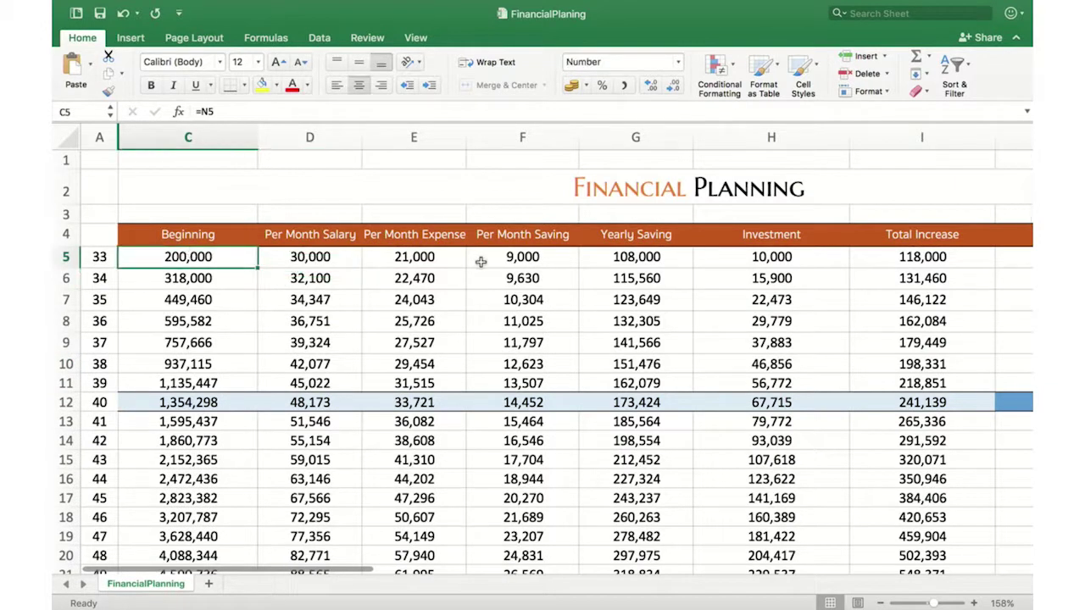
scroll(480, 261, right, 6)
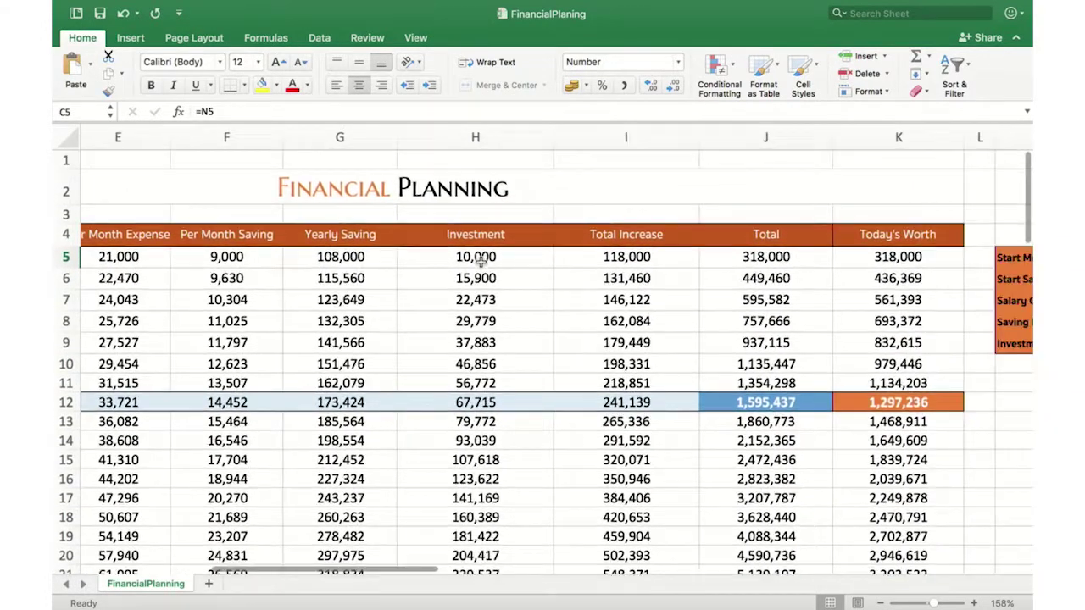
scroll(480, 262, left, 5)
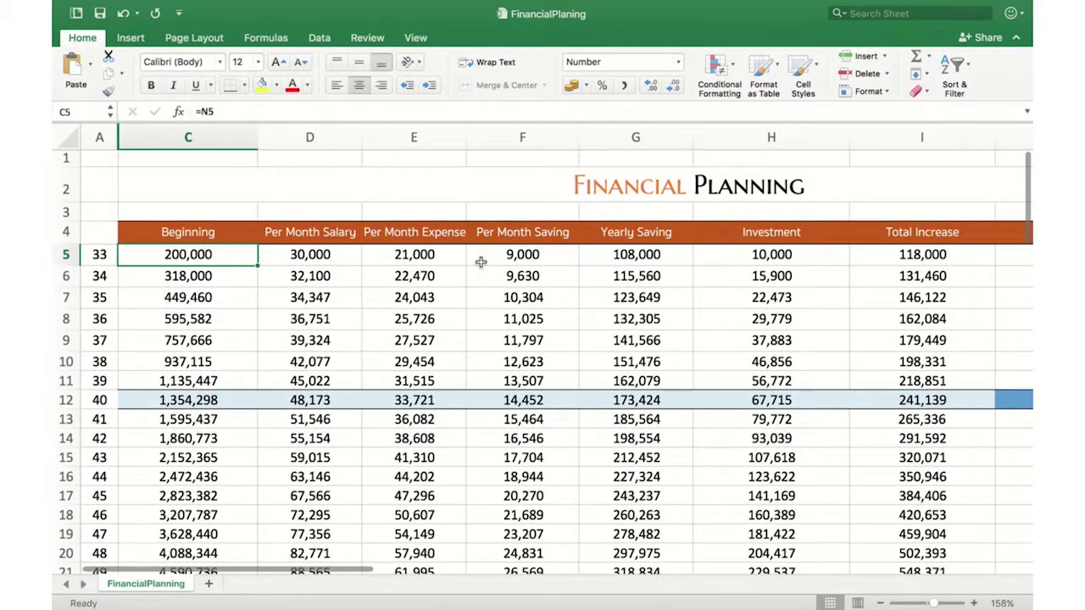
scroll(481, 262, down, 1)
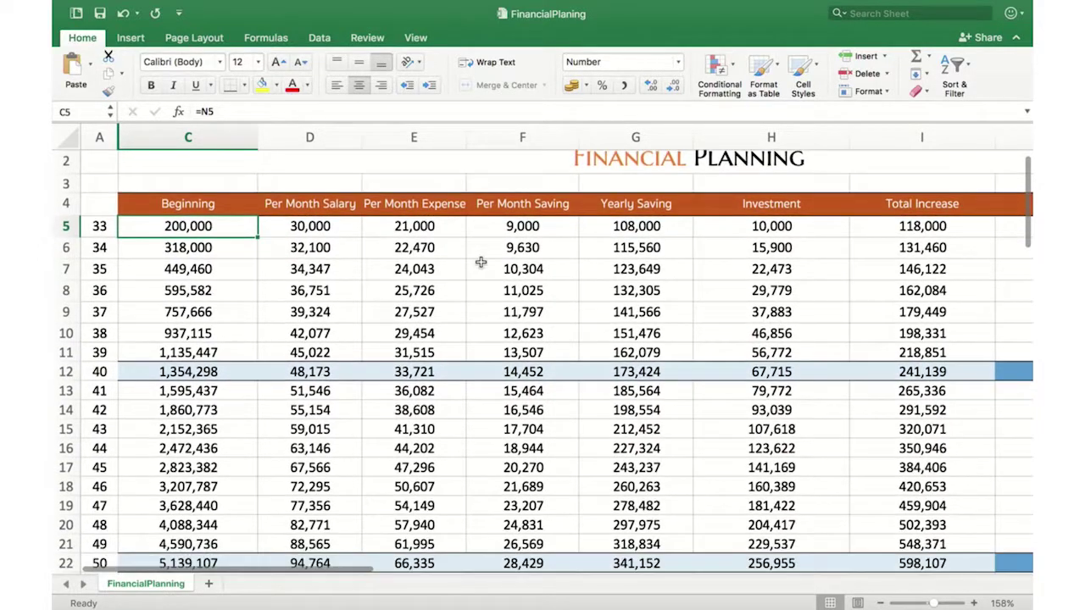
scroll(481, 262, up, 1)
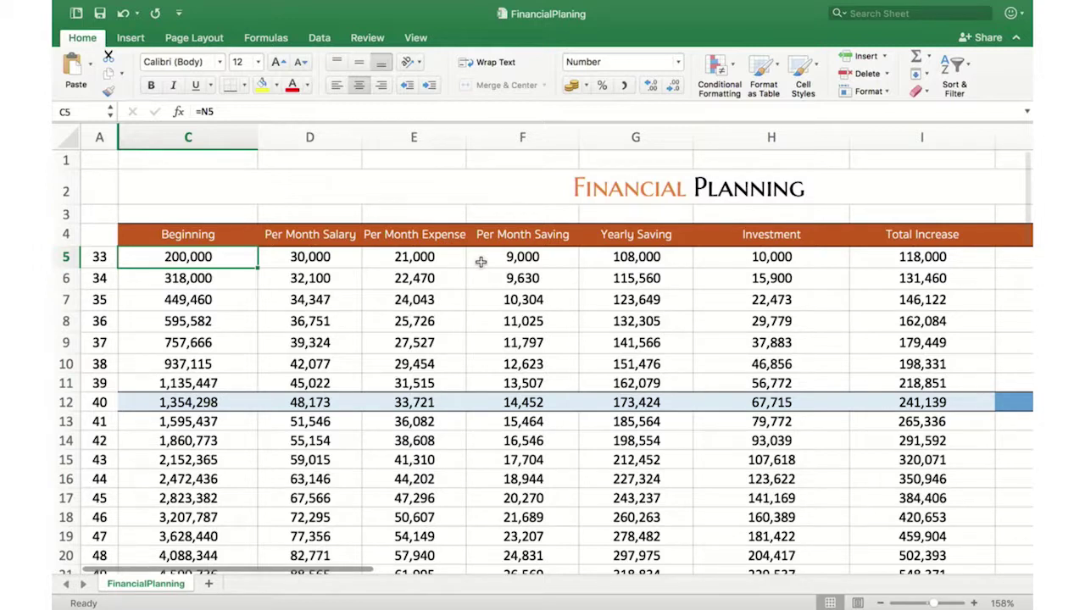
scroll(636, 317, right, 10)
scroll(639, 321, down, 2)
scroll(639, 321, down, 1)
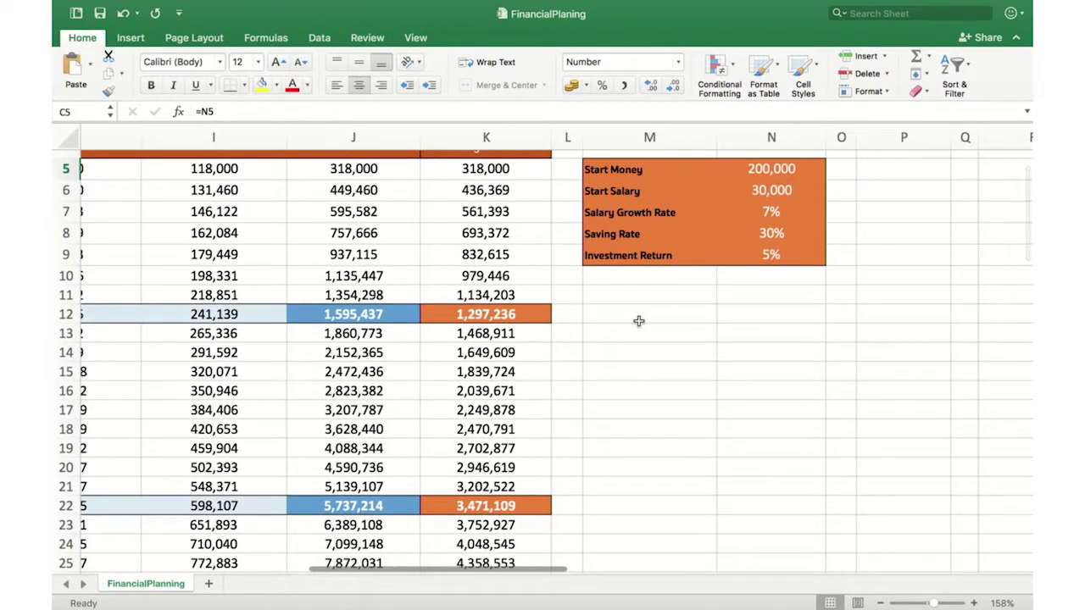
click(775, 255)
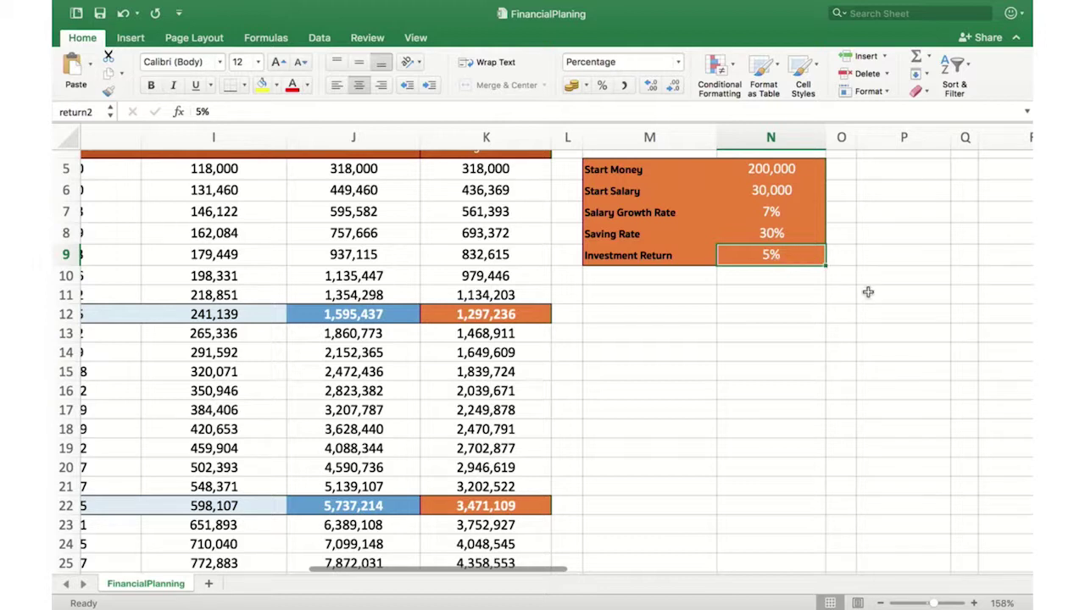
Step: Follow the Total column down to the highlighted row 32 and inspect the projected Total there
scroll(848, 334, up, 4)
scroll(847, 334, left, 2)
scroll(713, 337, down, 5)
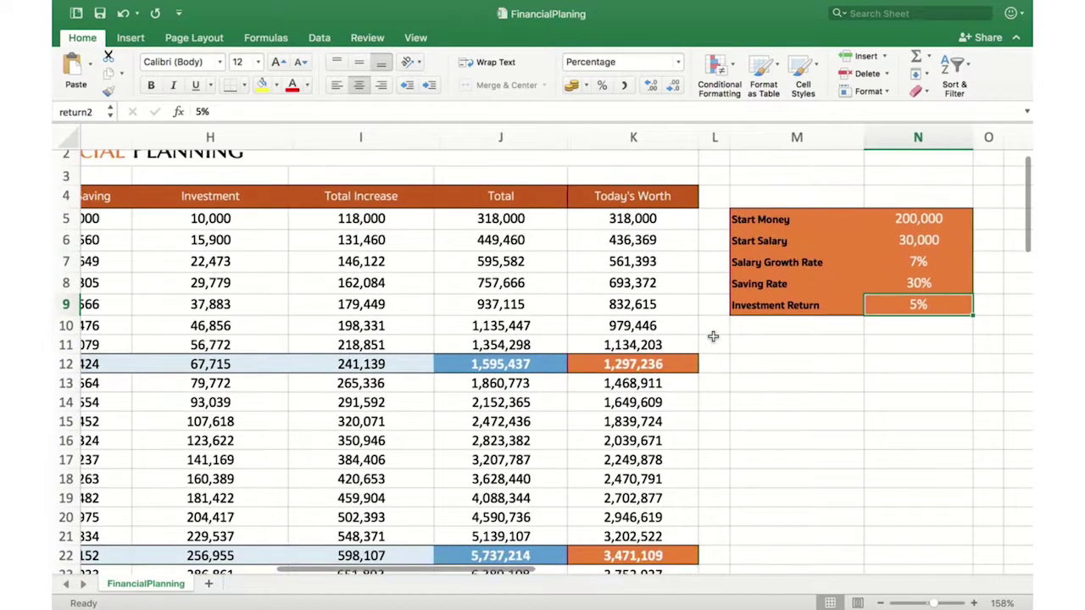
scroll(712, 336, right, 1)
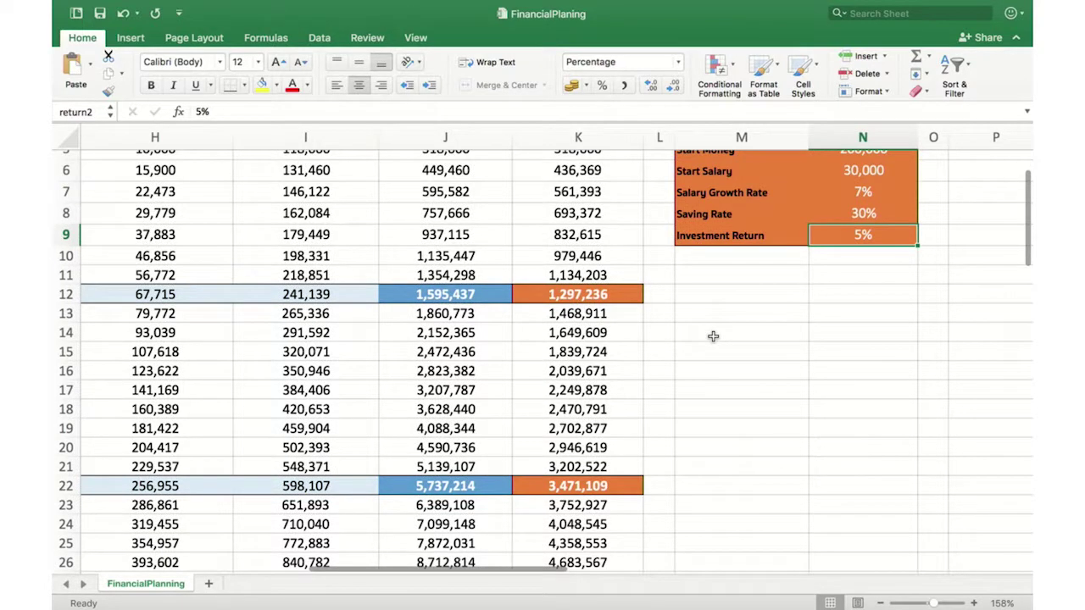
scroll(713, 337, down, 2)
scroll(713, 337, up, 1)
scroll(713, 337, down, 3)
scroll(713, 337, left, 2)
scroll(712, 337, down, 2)
scroll(713, 337, left, 1)
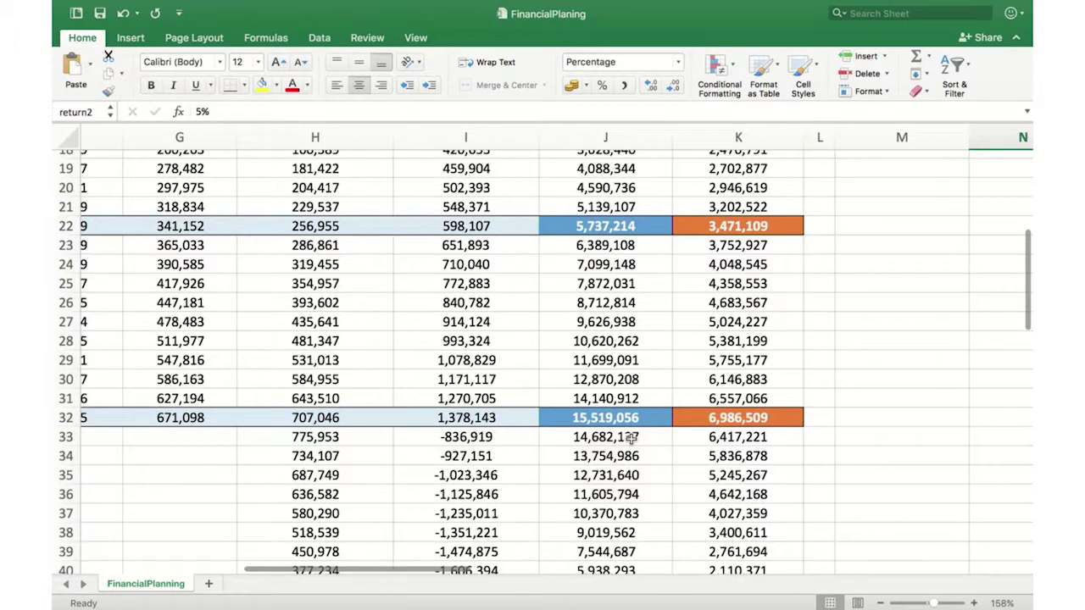
click(608, 415)
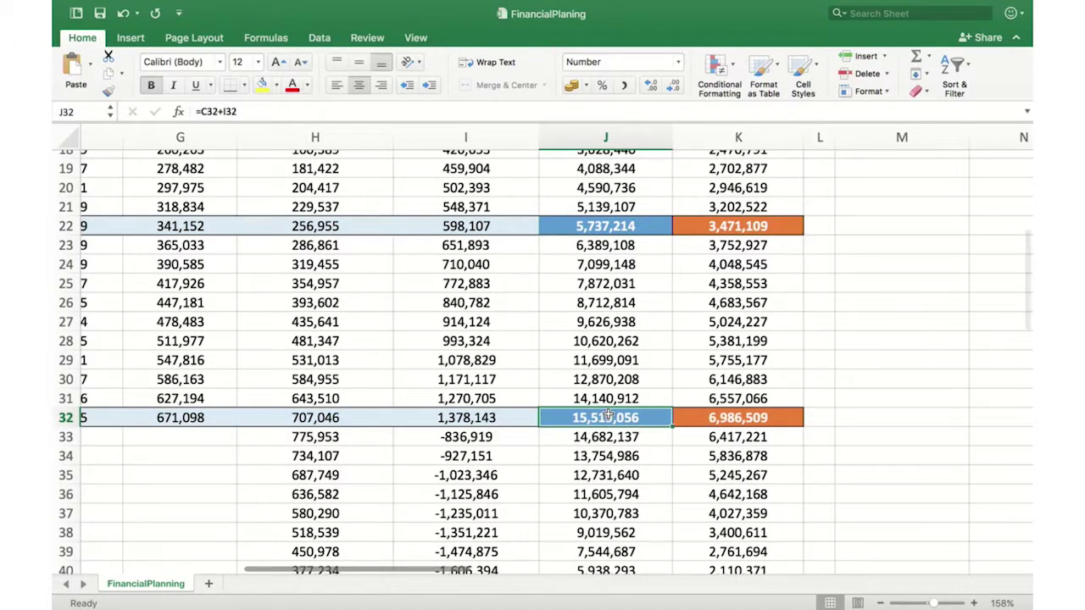
Step: Inspect the Total at age 70 in row 42 and the expenses in the years after salary ends
scroll(755, 426, down, 10)
scroll(755, 427, left, 1)
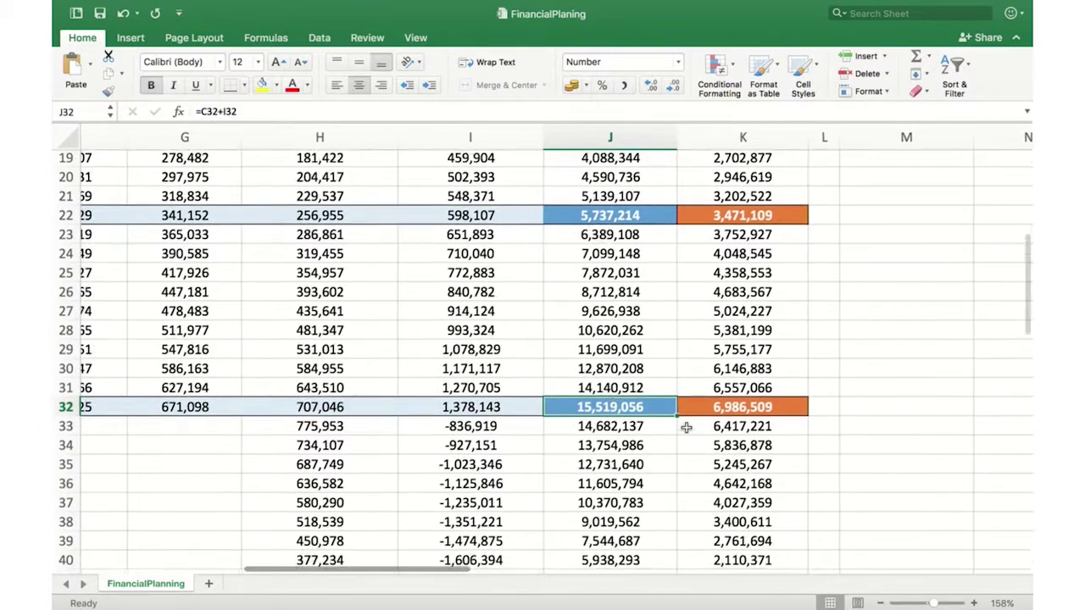
scroll(685, 428, down, 2)
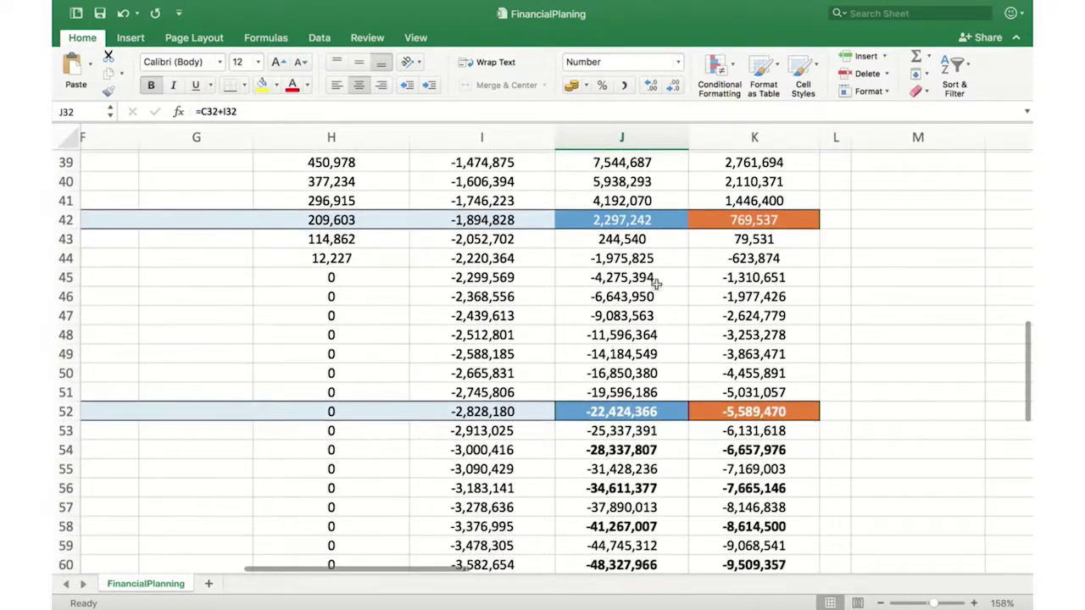
click(637, 221)
scroll(636, 222, up, 10)
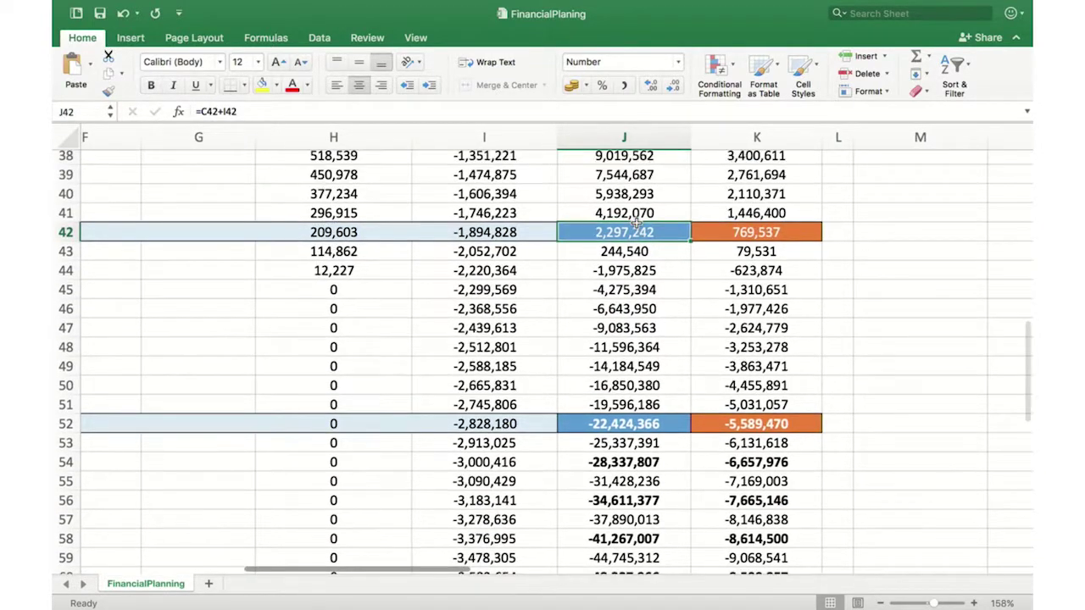
scroll(636, 221, left, 5)
scroll(637, 221, down, 1)
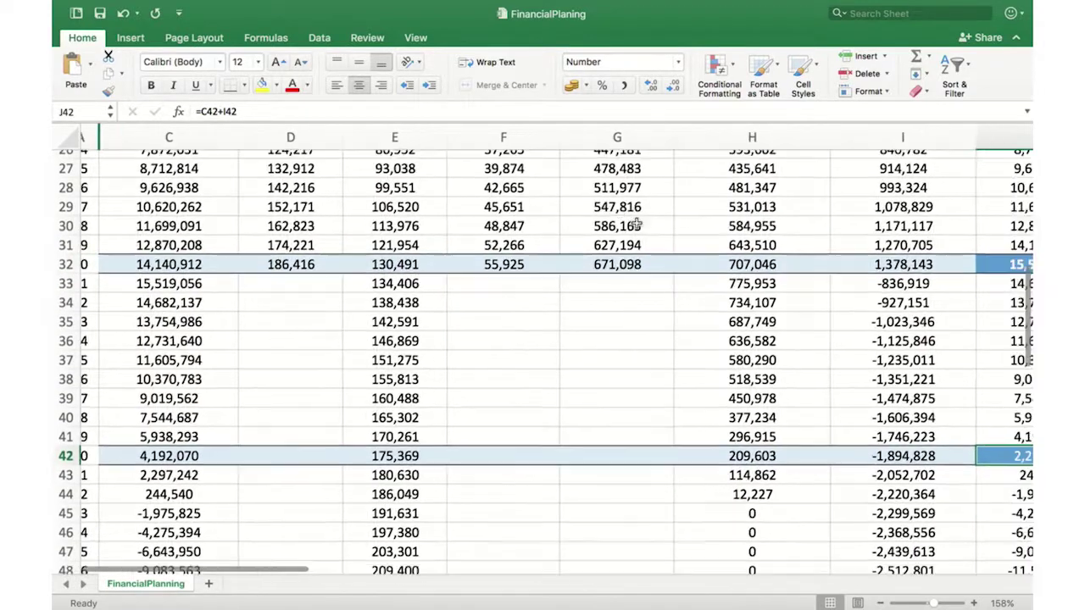
Step: Inspect the Total and Today's Worth at age 80 in row 52, and return to the assumptions table
scroll(637, 222, right, 3)
scroll(637, 223, left, 2)
scroll(636, 223, down, 4)
scroll(636, 223, right, 4)
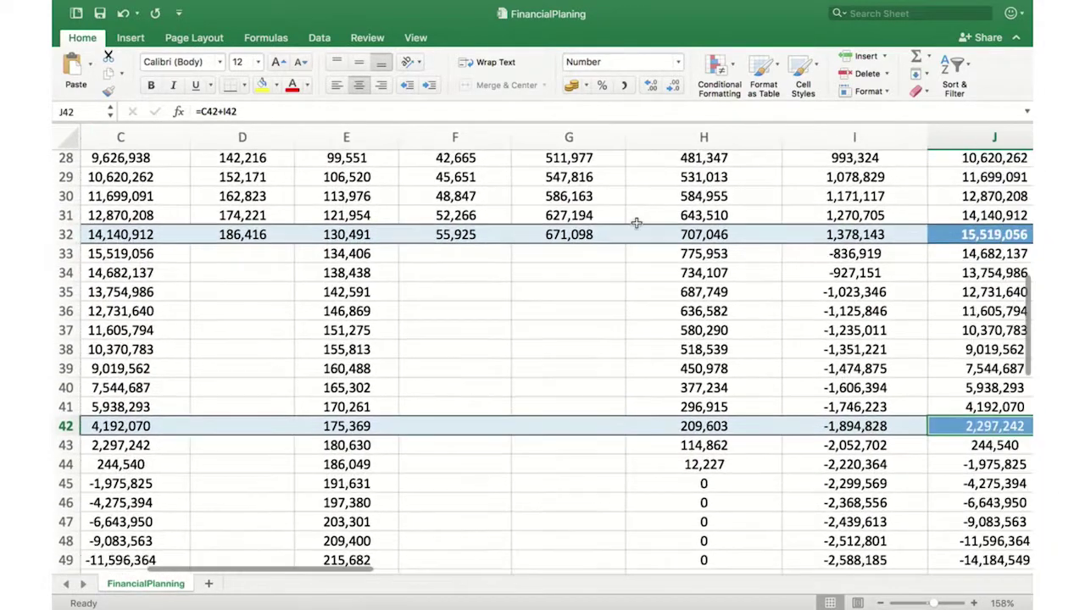
click(834, 559)
scroll(711, 493, down, 2)
scroll(711, 493, left, 4)
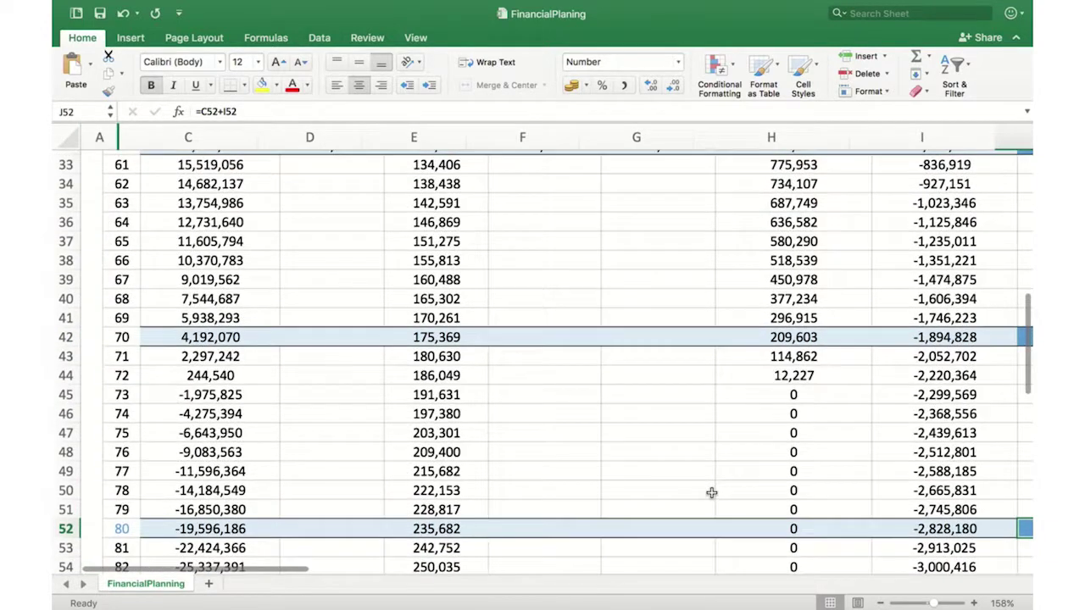
scroll(711, 492, down, 6)
scroll(711, 493, right, 4)
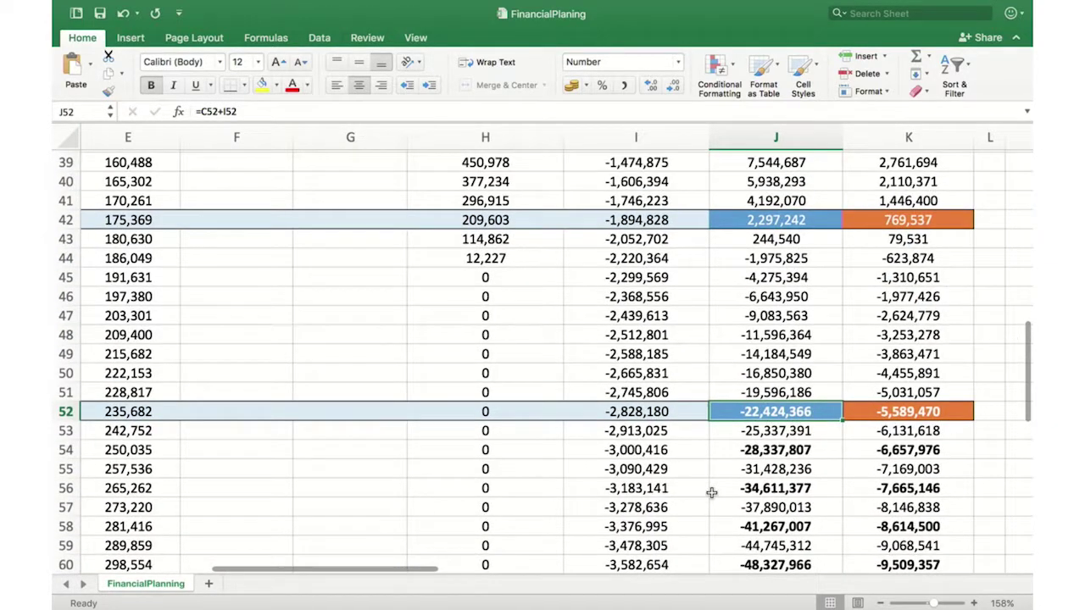
scroll(831, 437, right, 3)
scroll(831, 437, up, 15)
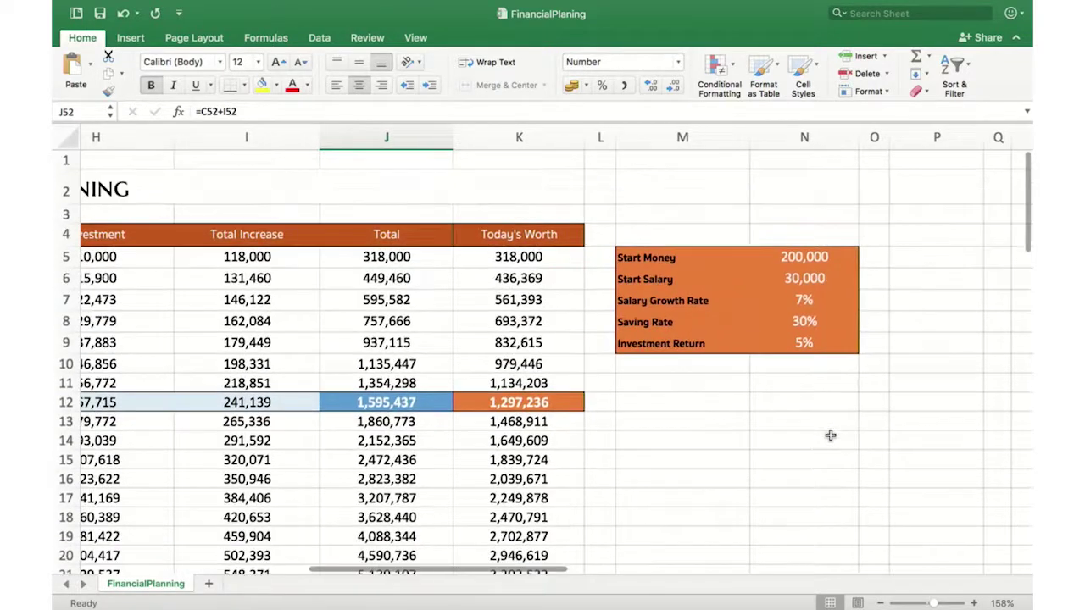
Step: Set the Investment Return assumption to 10%
click(852, 346)
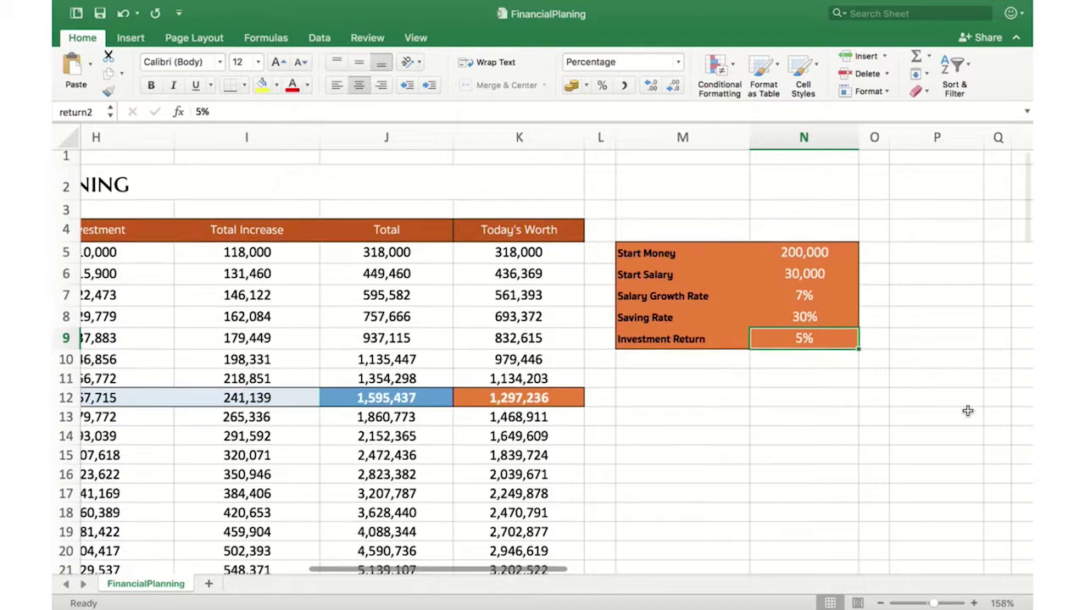
scroll(967, 411, down, 2)
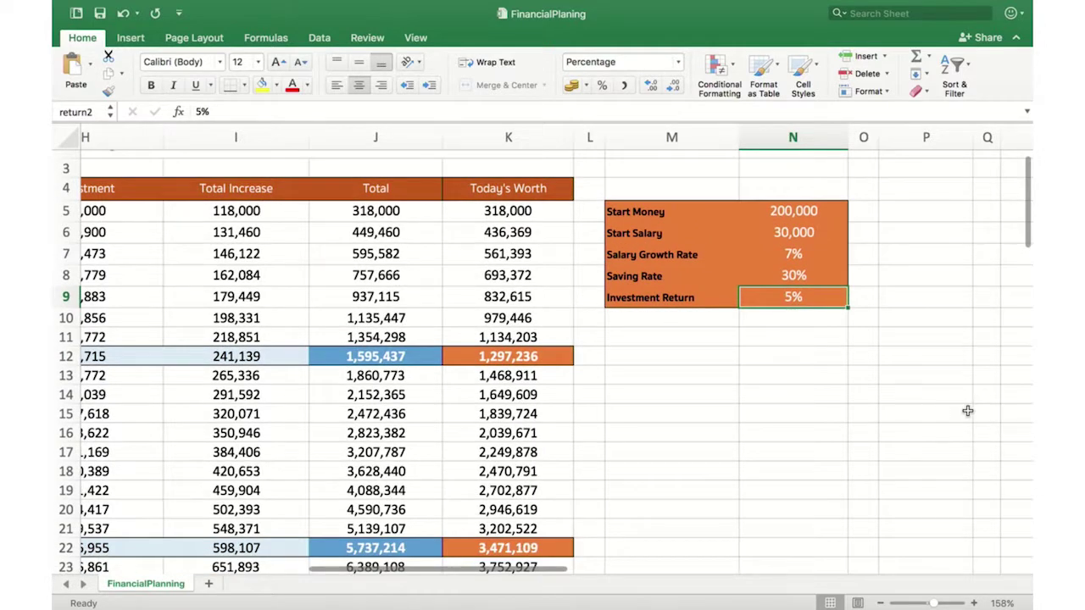
scroll(967, 411, right, 2)
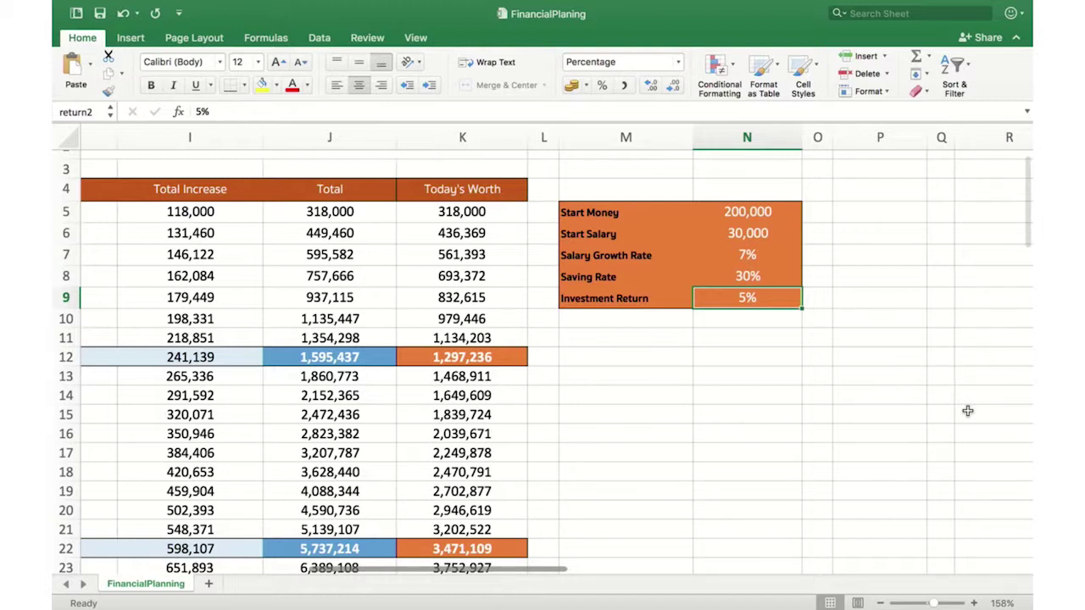
text(1)
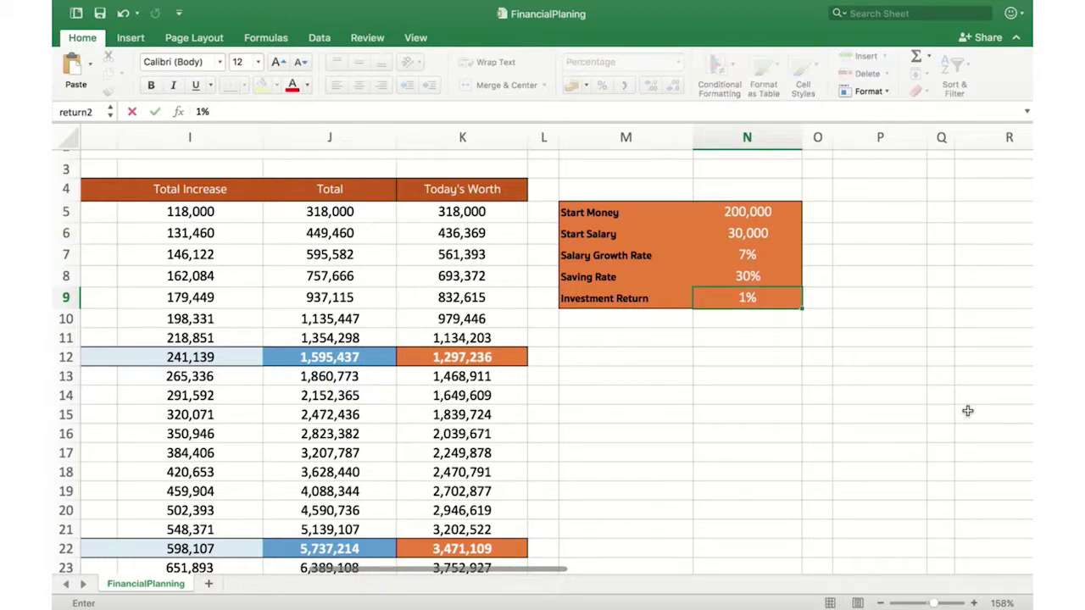
text(0)
key(Return)
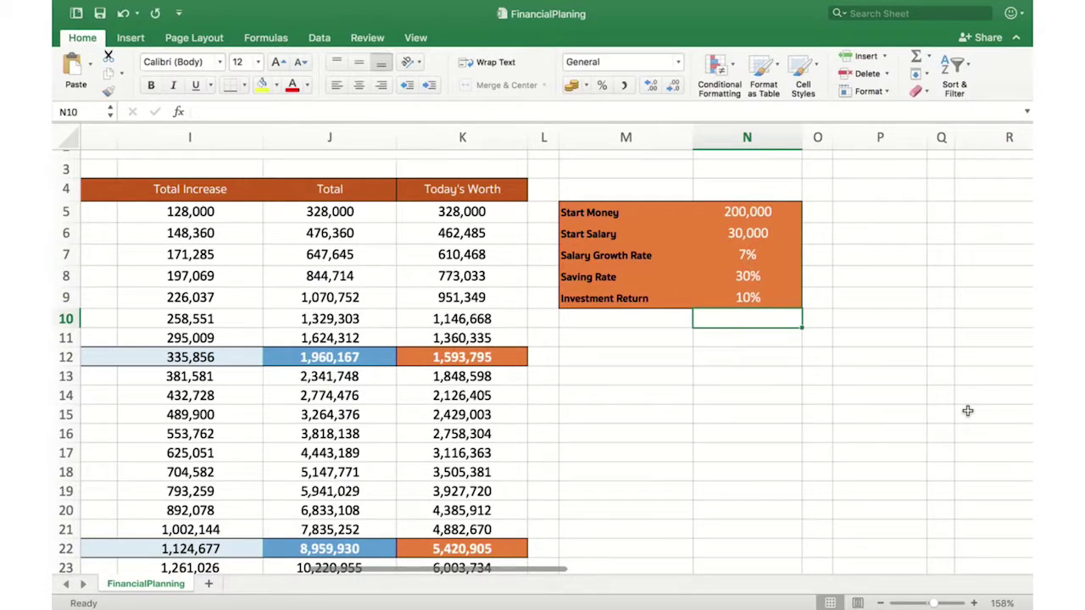
Step: Review the Total and Today's Worth columns down through highlighted rows 22, 32 and 42, and return to the assumptions table
scroll(967, 411, down, 5)
scroll(967, 411, left, 2)
scroll(967, 411, down, 2)
scroll(967, 411, left, 2)
scroll(967, 411, down, 1)
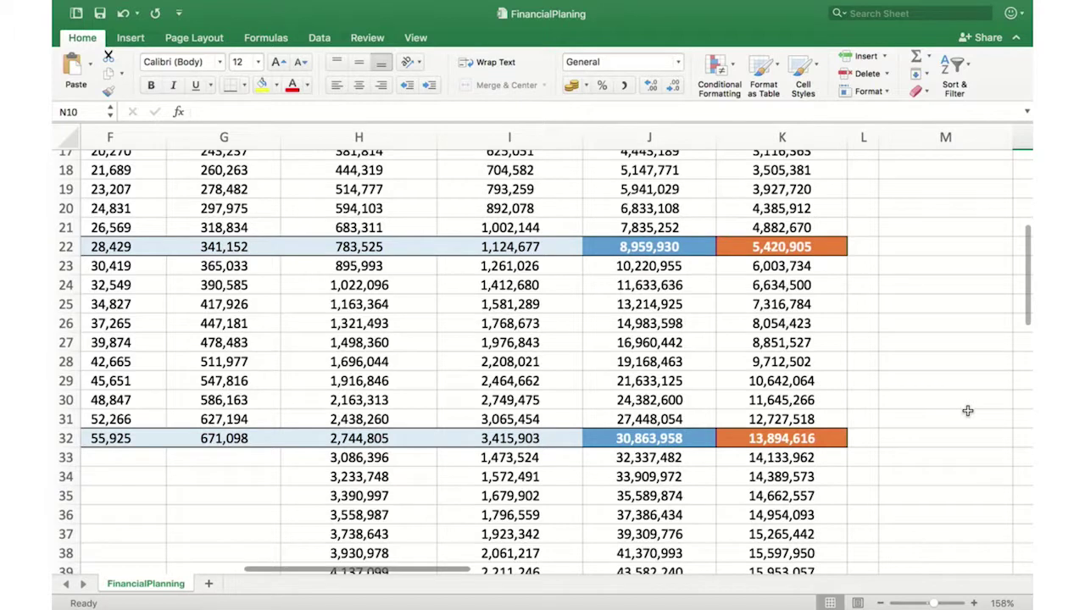
scroll(967, 411, down, 2)
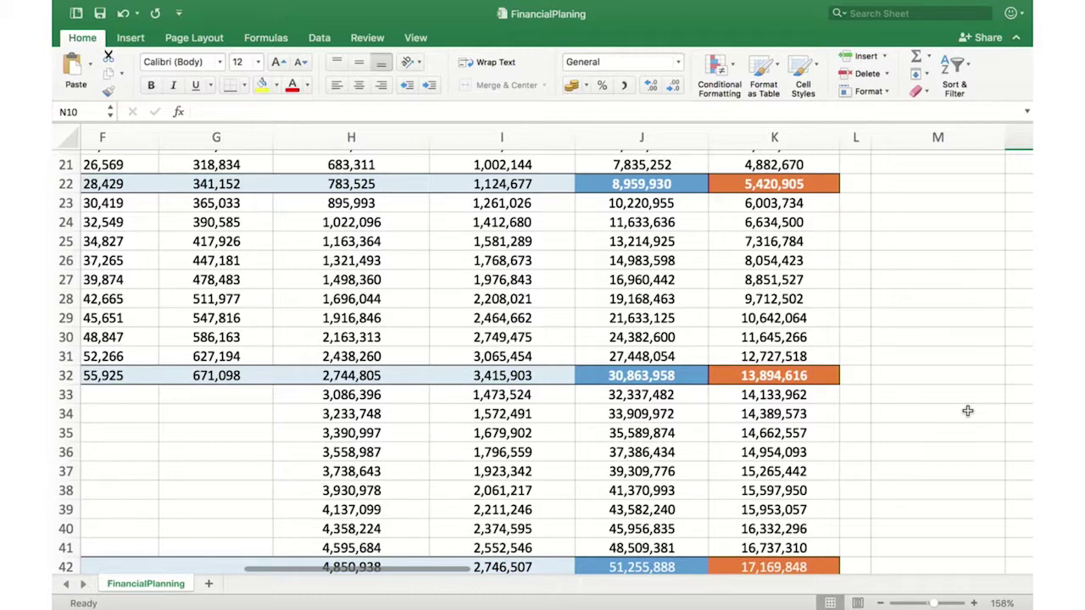
scroll(967, 411, down, 4)
scroll(967, 411, right, 2)
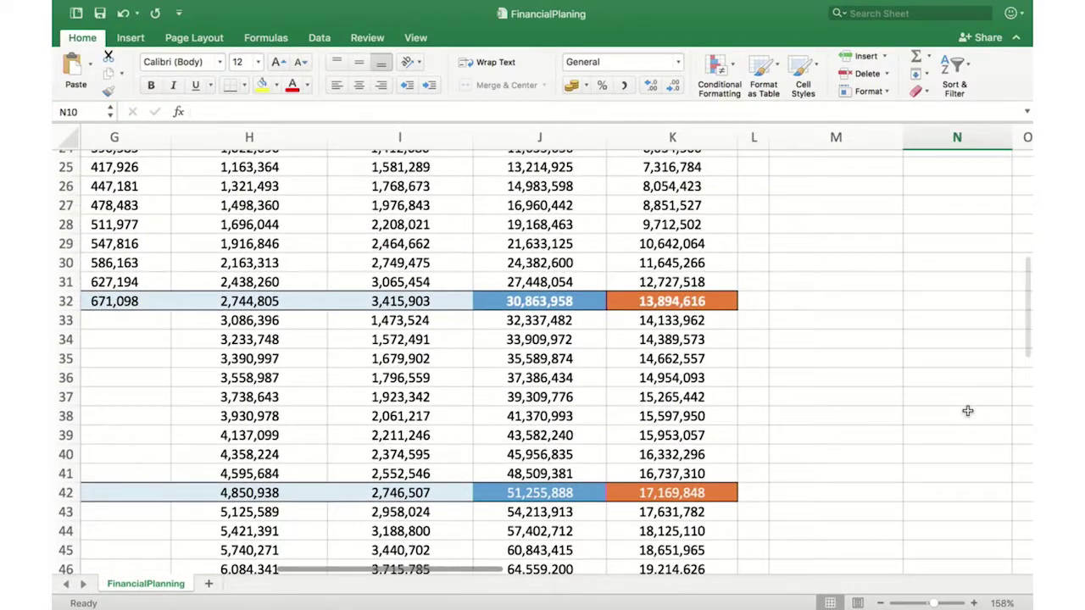
scroll(967, 411, up, 10)
scroll(967, 411, right, 1)
scroll(967, 411, up, 2)
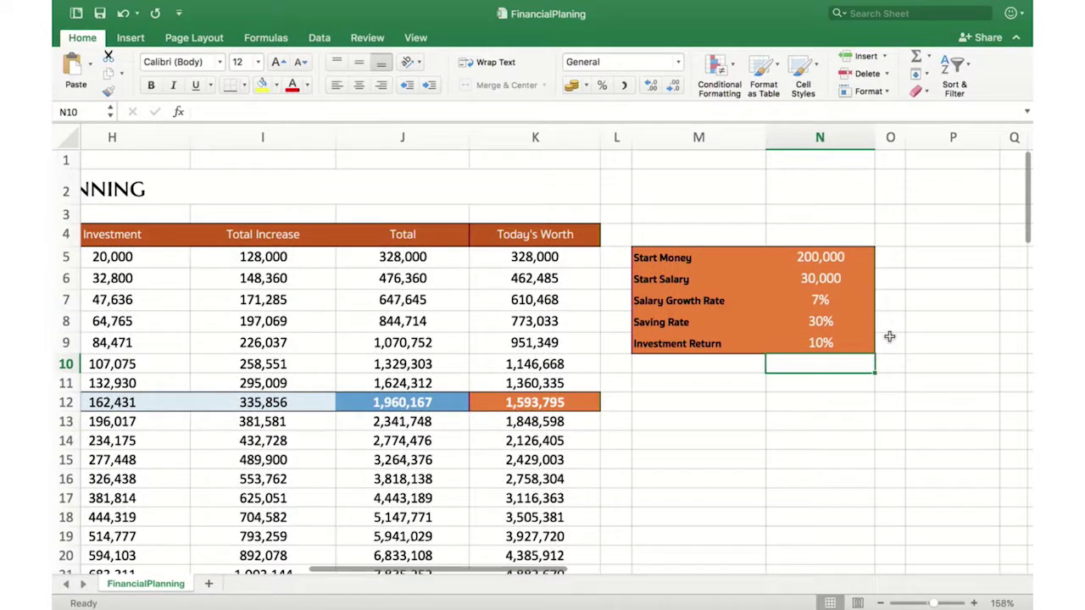
Step: Check the Investment Return cell and the yearly projection columns, and inspect the Total at age 60 in row 32
key(Up)
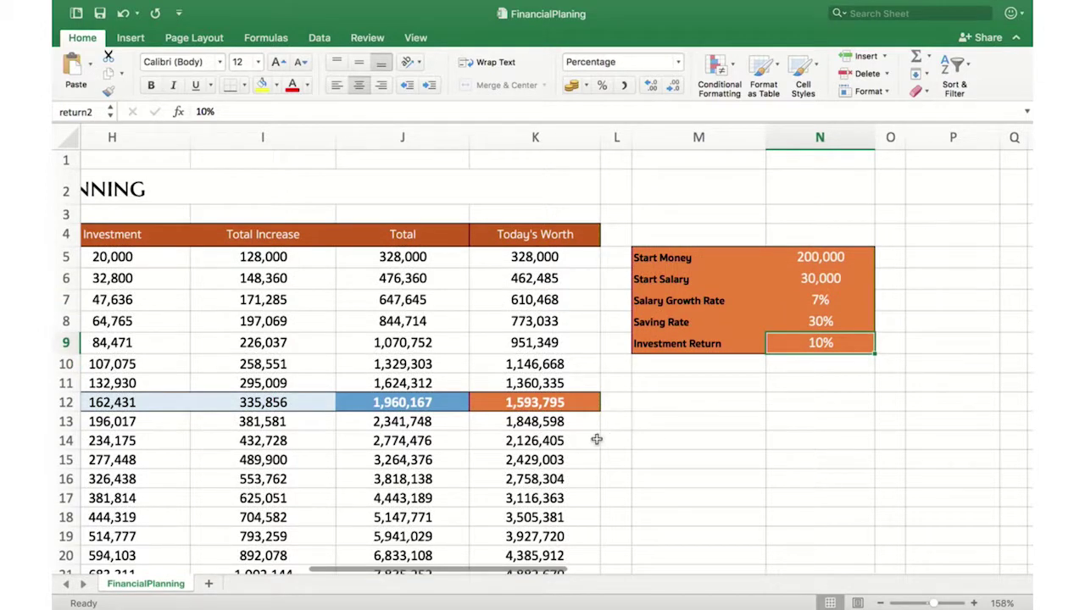
scroll(579, 440, left, 1)
scroll(579, 440, left, 2)
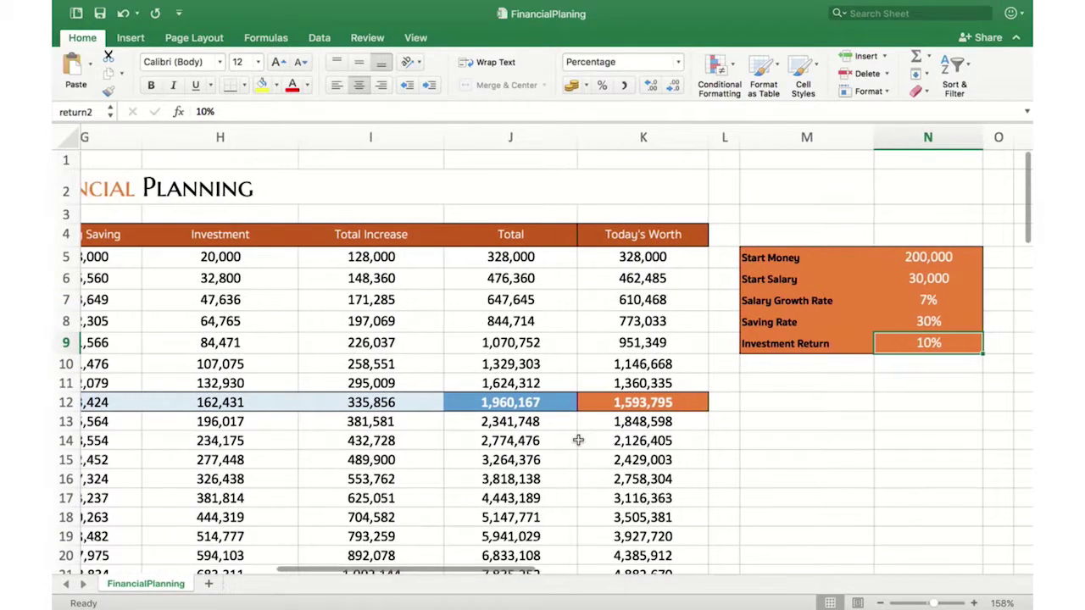
scroll(578, 439, left, 5)
scroll(578, 440, right, 3)
scroll(578, 439, down, 8)
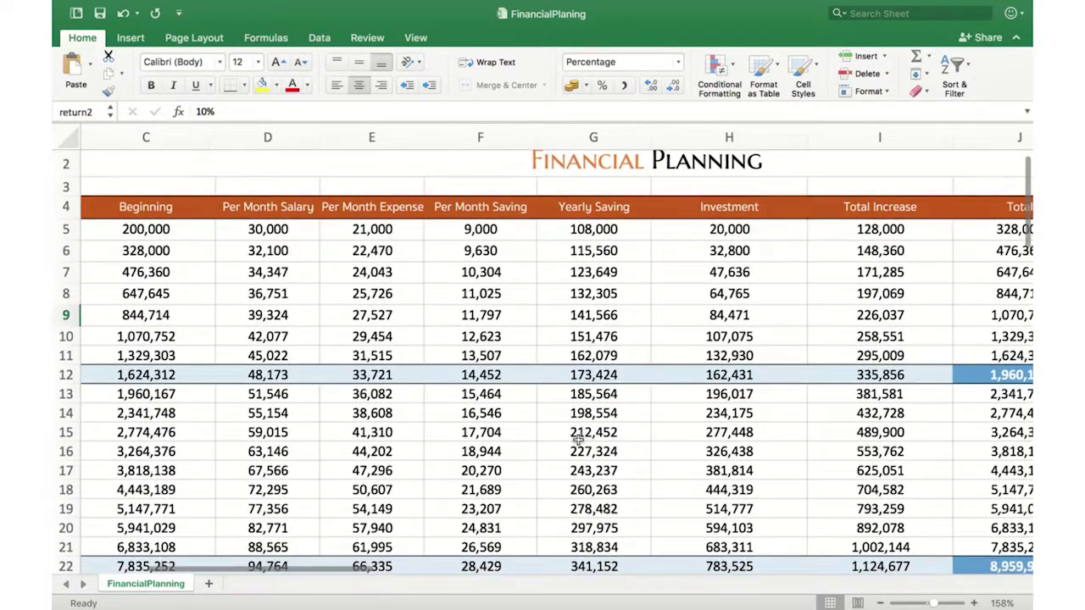
scroll(578, 440, down, 5)
scroll(578, 440, right, 1)
scroll(578, 440, left, 5)
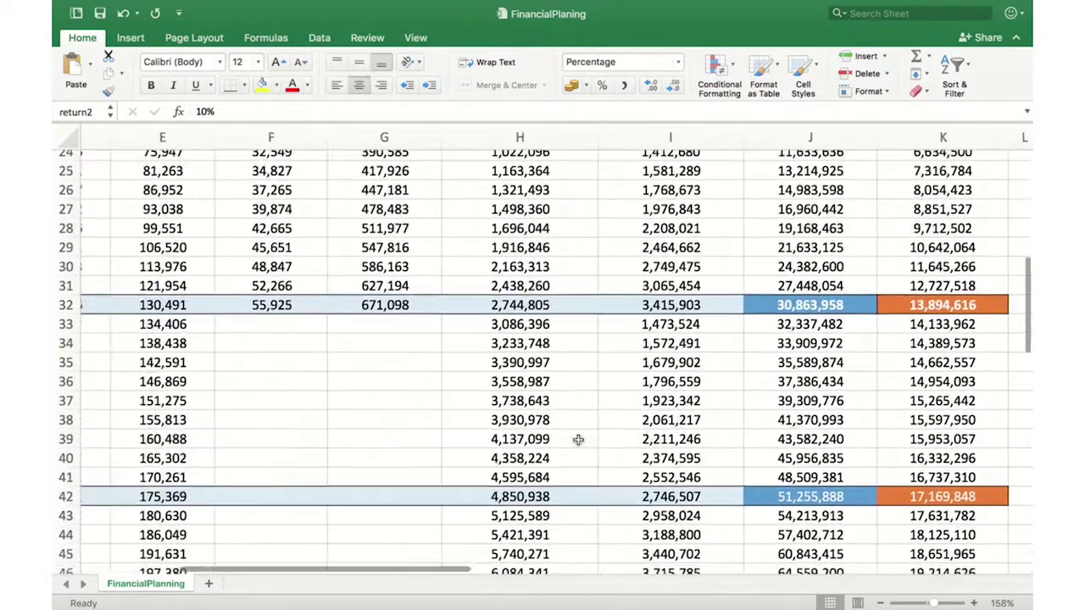
scroll(578, 440, right, 4)
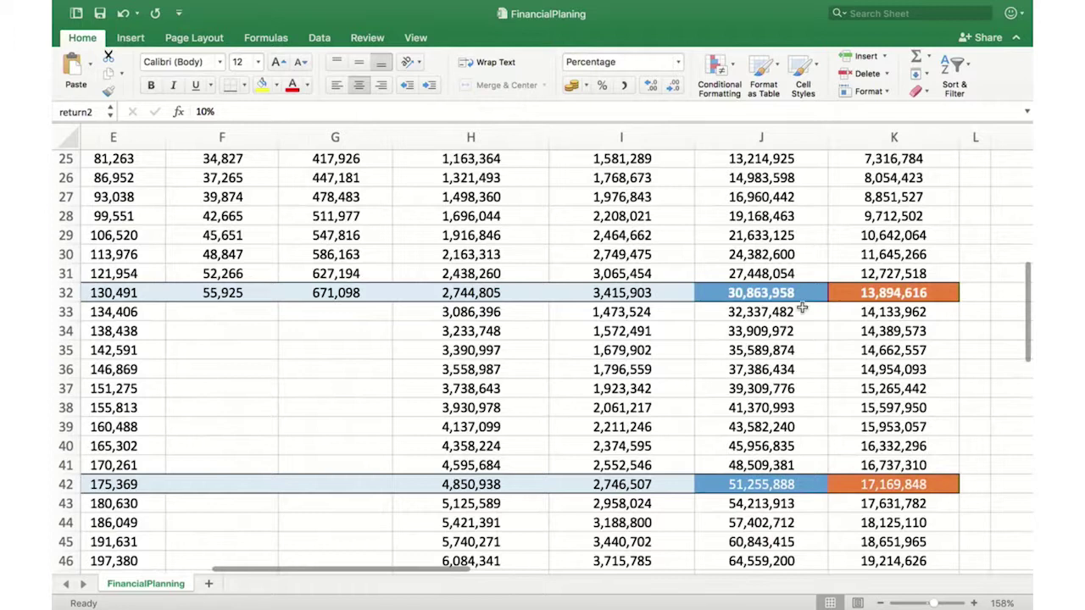
click(781, 293)
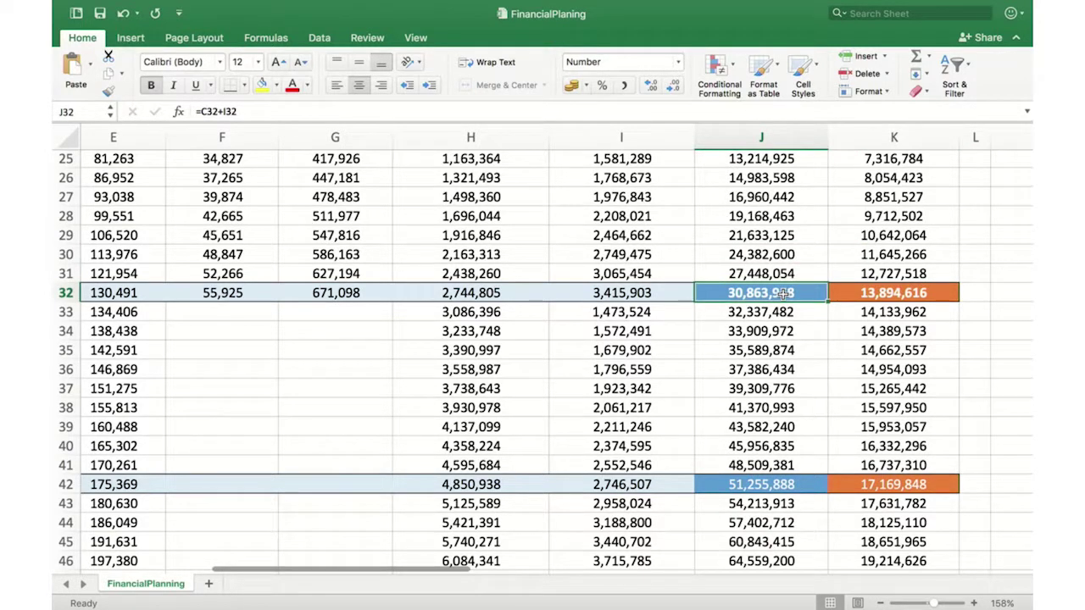
Step: Inspect the monthly expense, Beginning amount and Investment cells at age 61 in row 33
scroll(780, 288, down, 5)
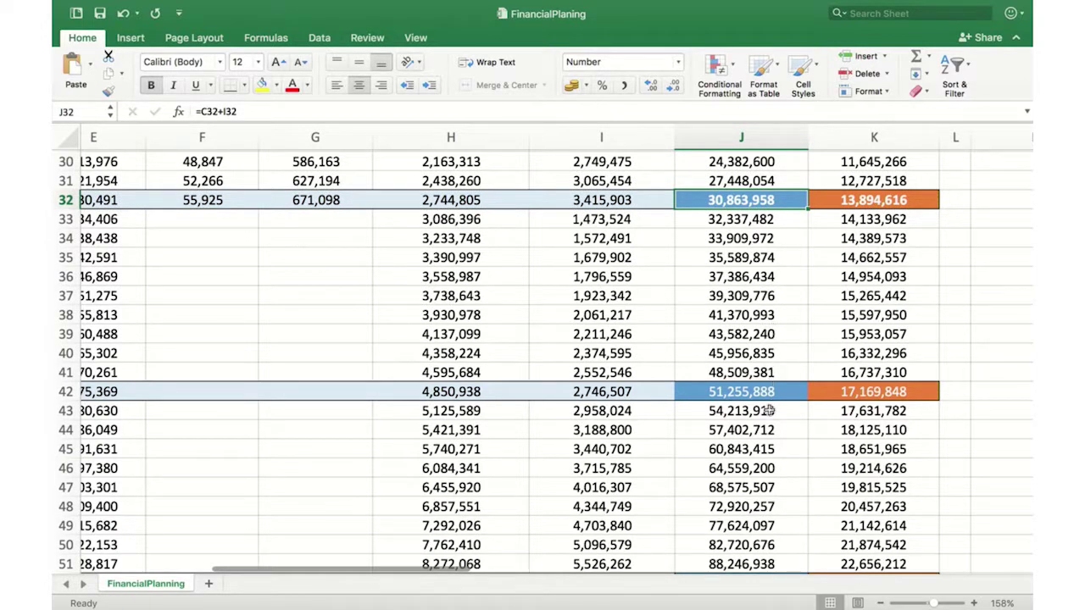
scroll(770, 458, left, 6)
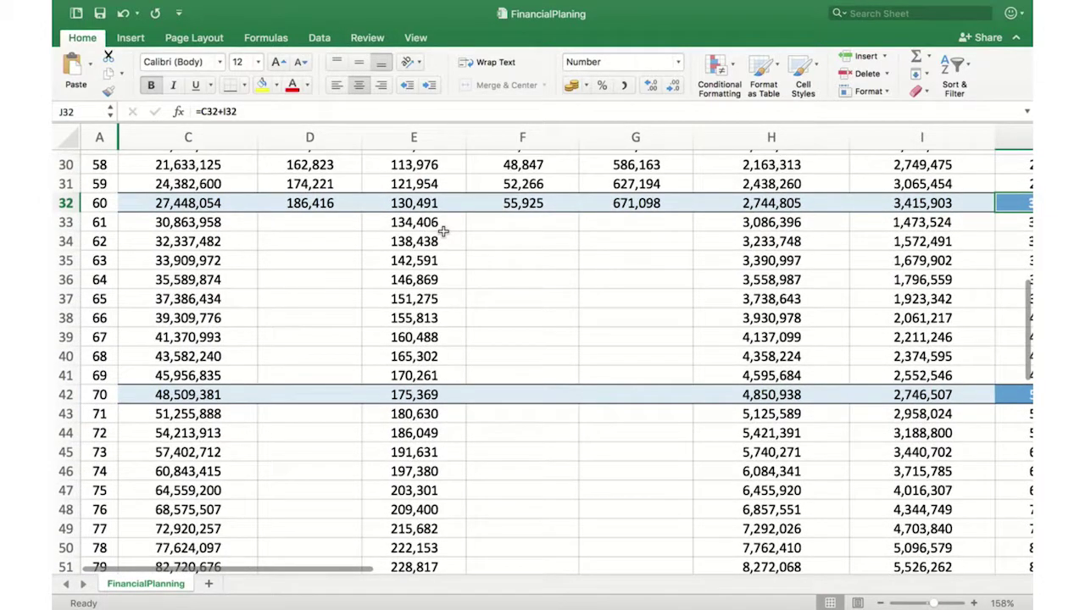
click(441, 229)
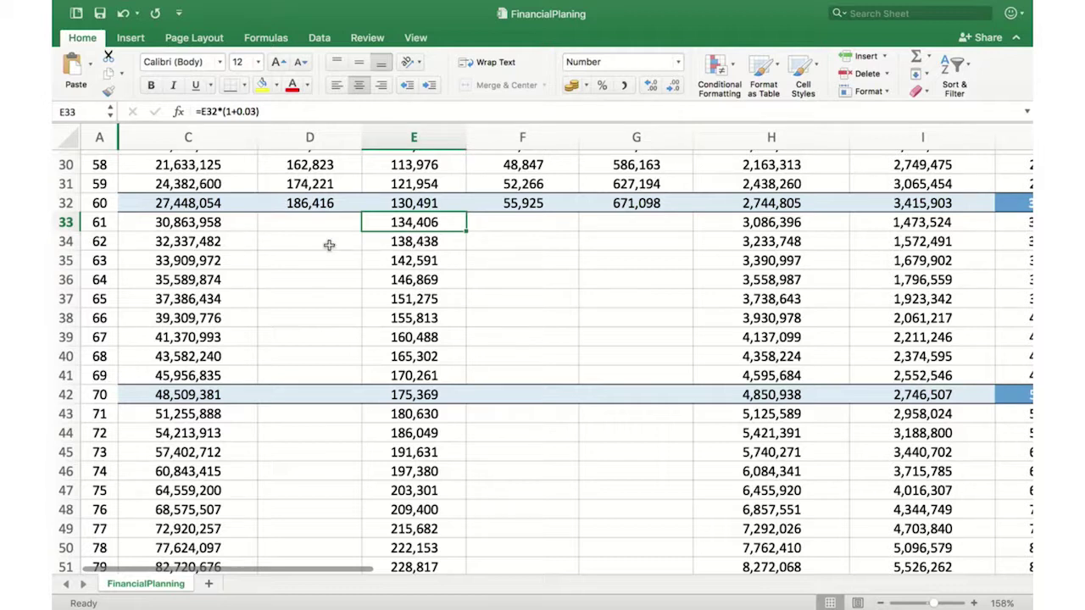
click(198, 222)
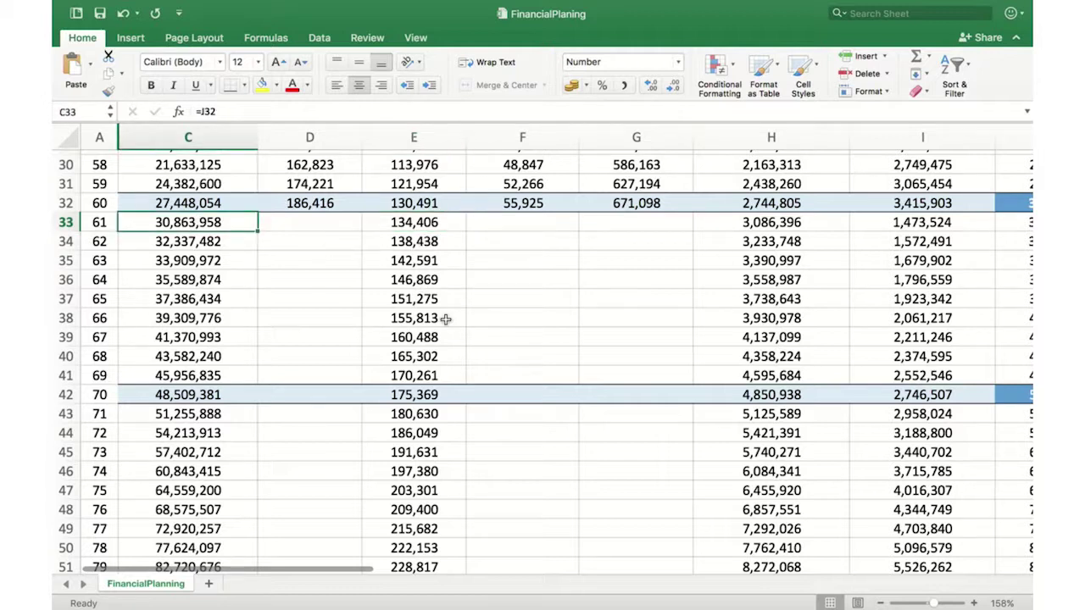
click(767, 228)
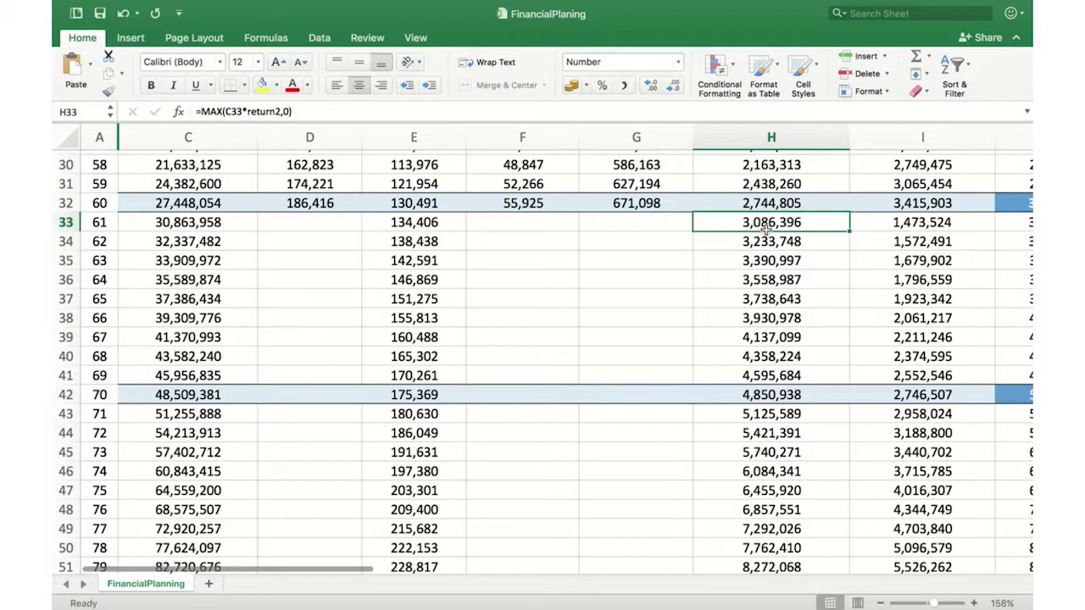
Step: Highlight the whole Investment column from its heading, and inspect its formula at age 61 in row 33
scroll(767, 227, up, 4)
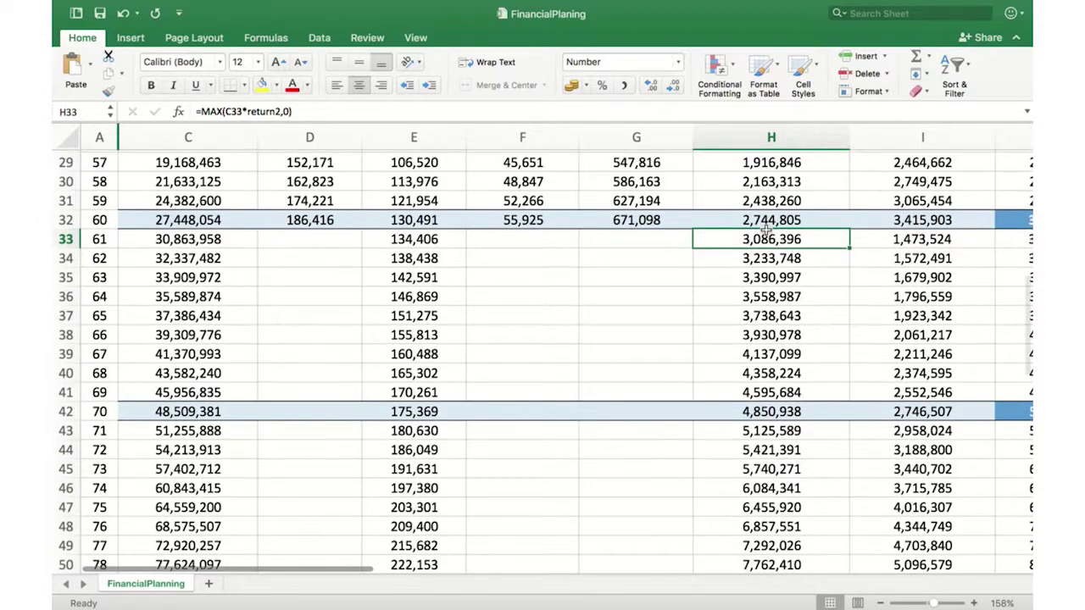
scroll(766, 229, up, 6)
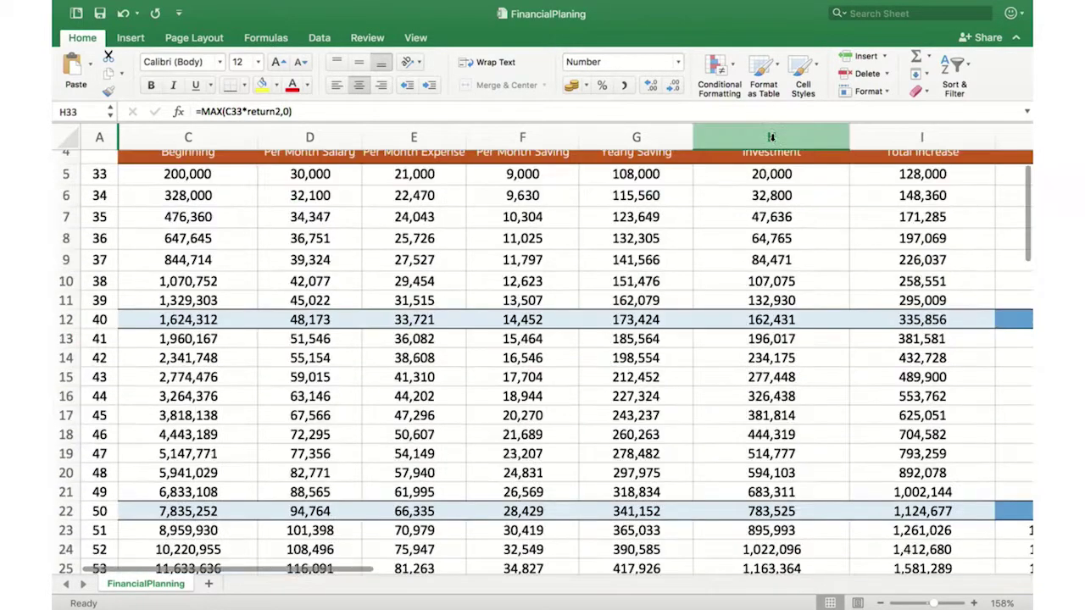
click(771, 137)
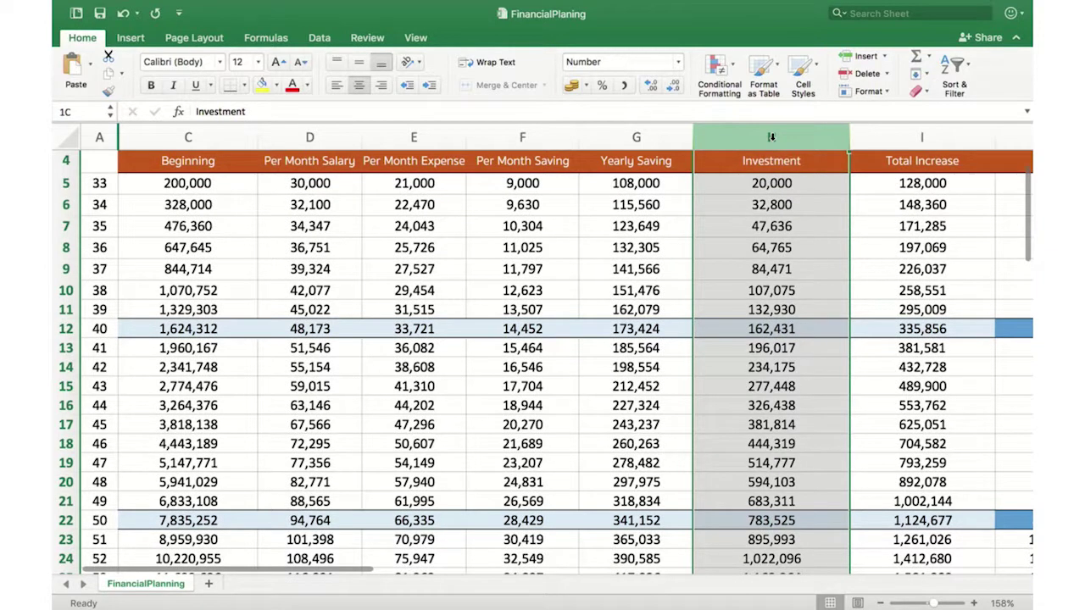
scroll(775, 229, down, 10)
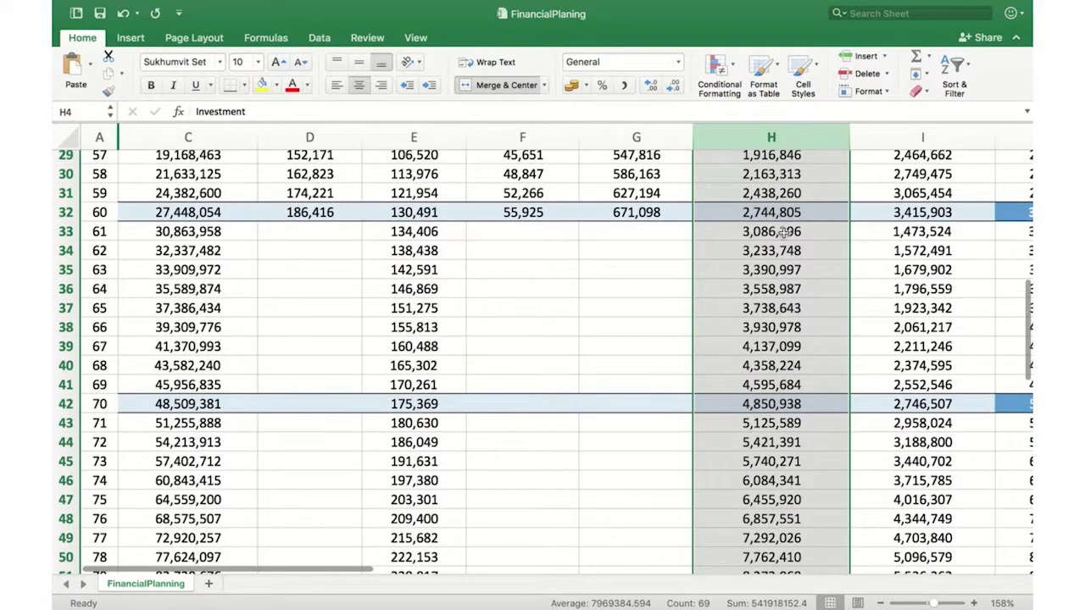
click(784, 231)
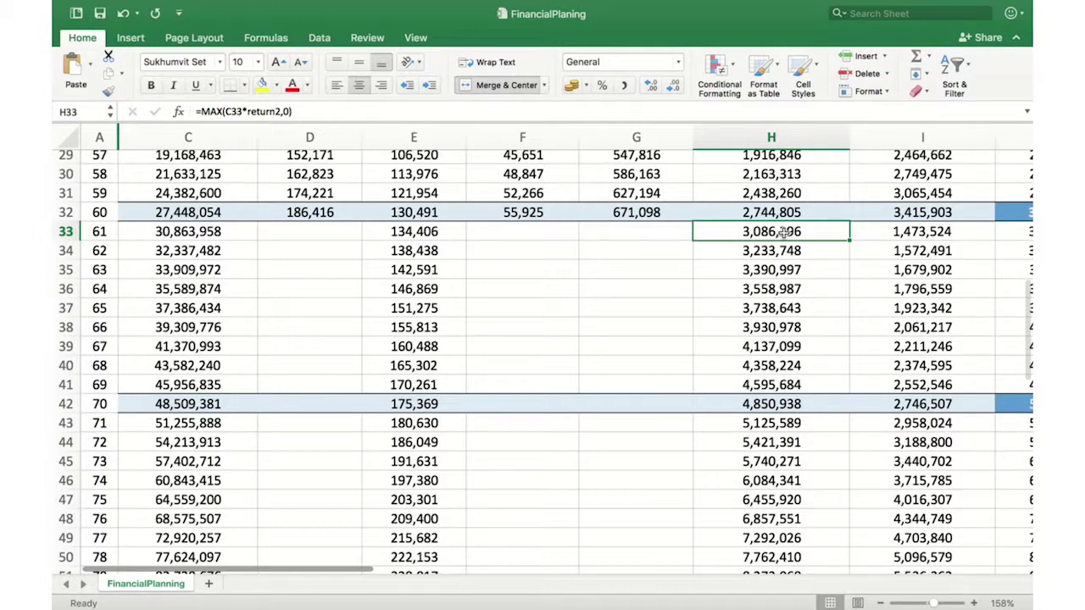
Step: Inspect the Total Increase formulas at ages 62 and 61, and check them against the column headings
click(919, 251)
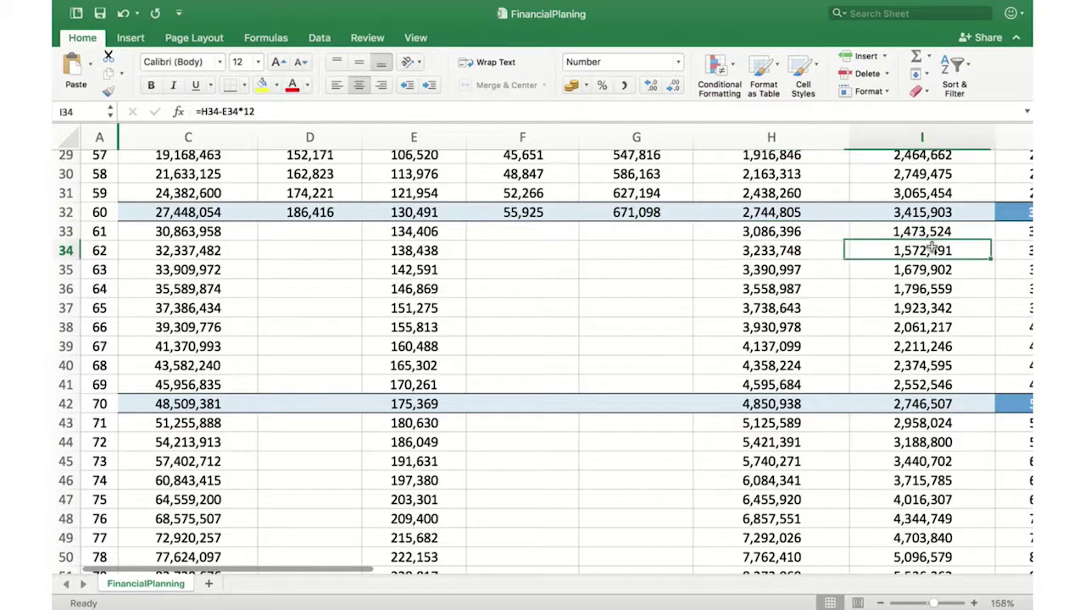
click(919, 231)
scroll(919, 231, right, 2)
scroll(920, 232, up, 15)
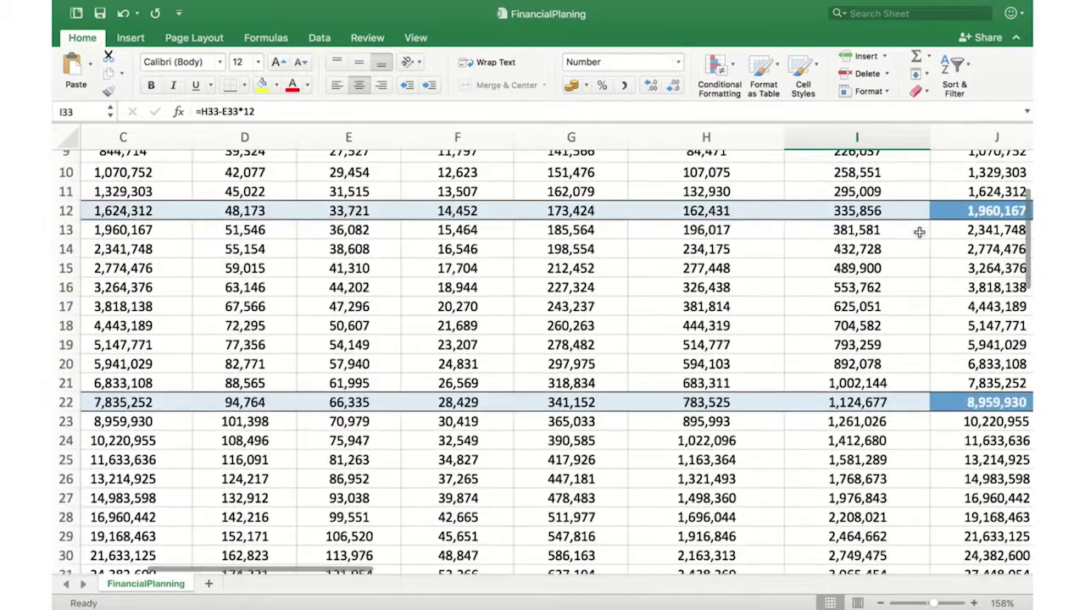
scroll(597, 288, down, 2)
scroll(598, 295, right, 3)
scroll(598, 295, left, 3)
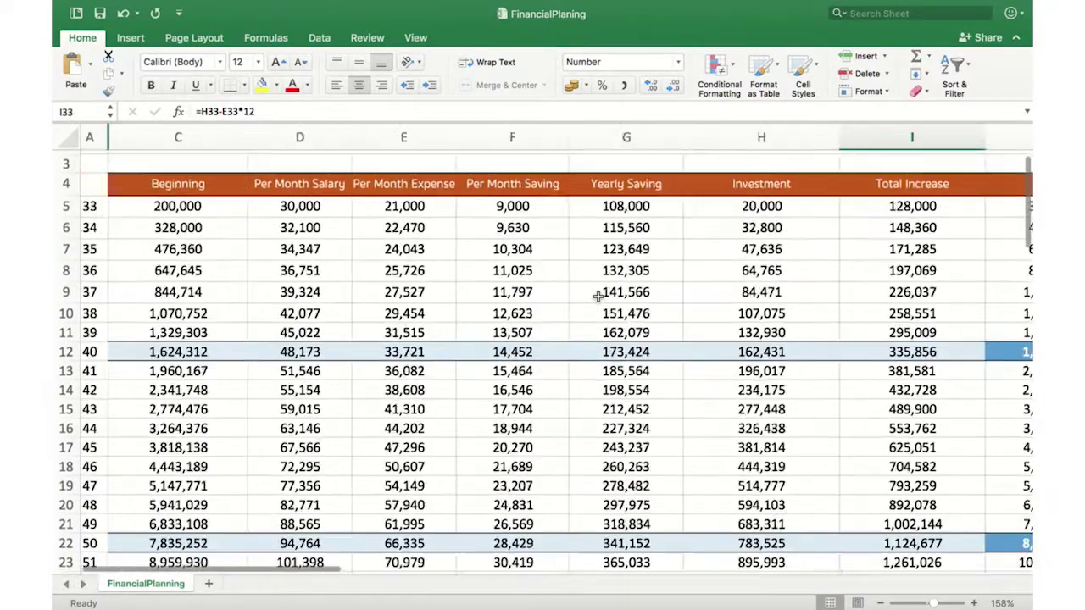
Step: Inspect the Per Month Expense formula at age 61 and compare that row with the headings and early years
scroll(599, 296, down, 6)
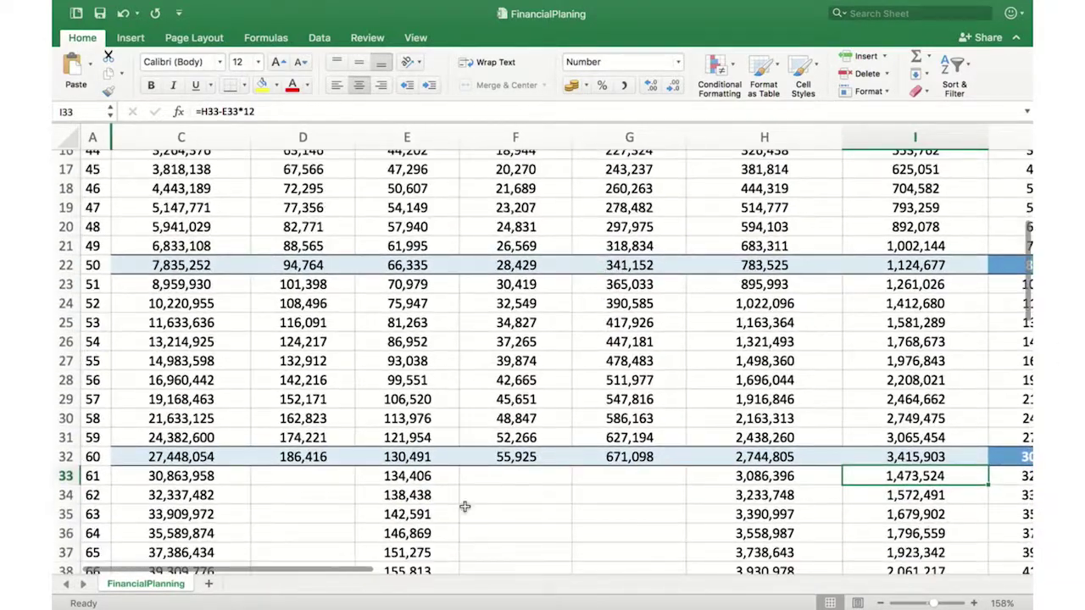
click(406, 477)
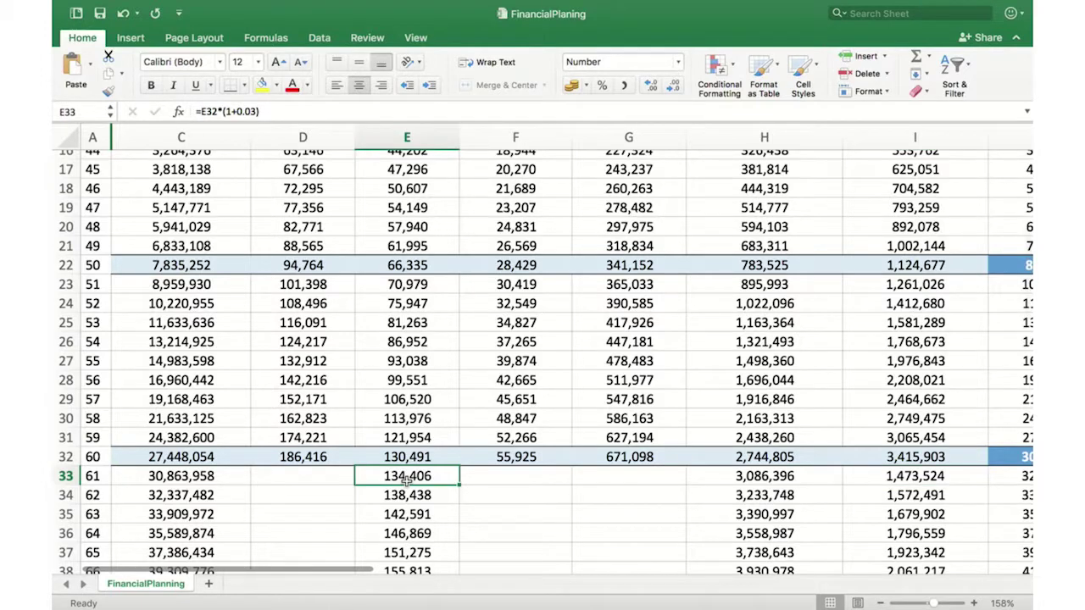
scroll(568, 555, up, 6)
scroll(568, 486, down, 6)
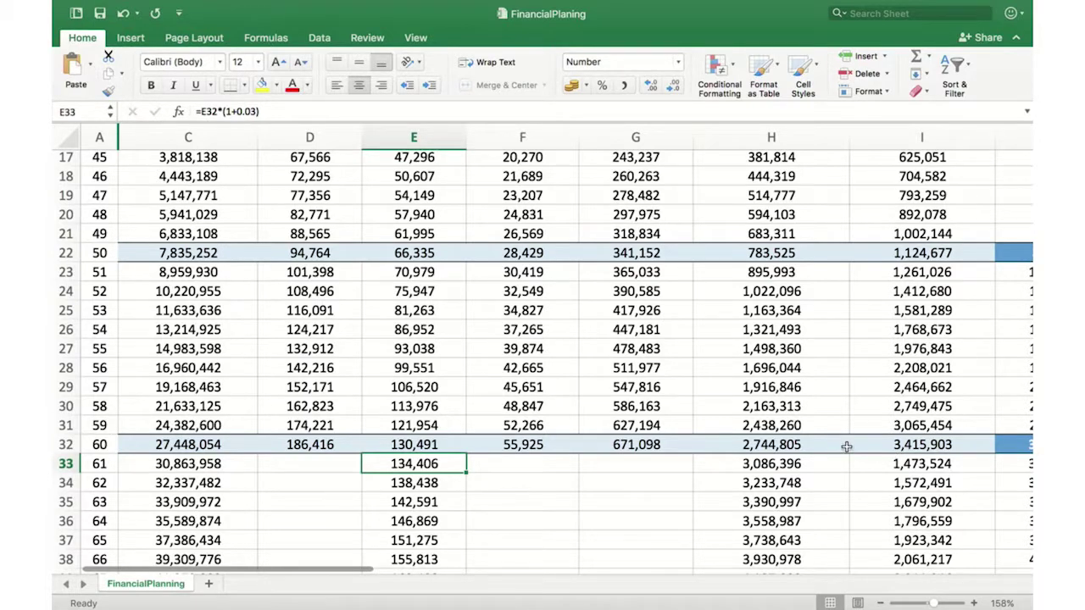
scroll(845, 447, right, 2)
scroll(840, 449, up, 8)
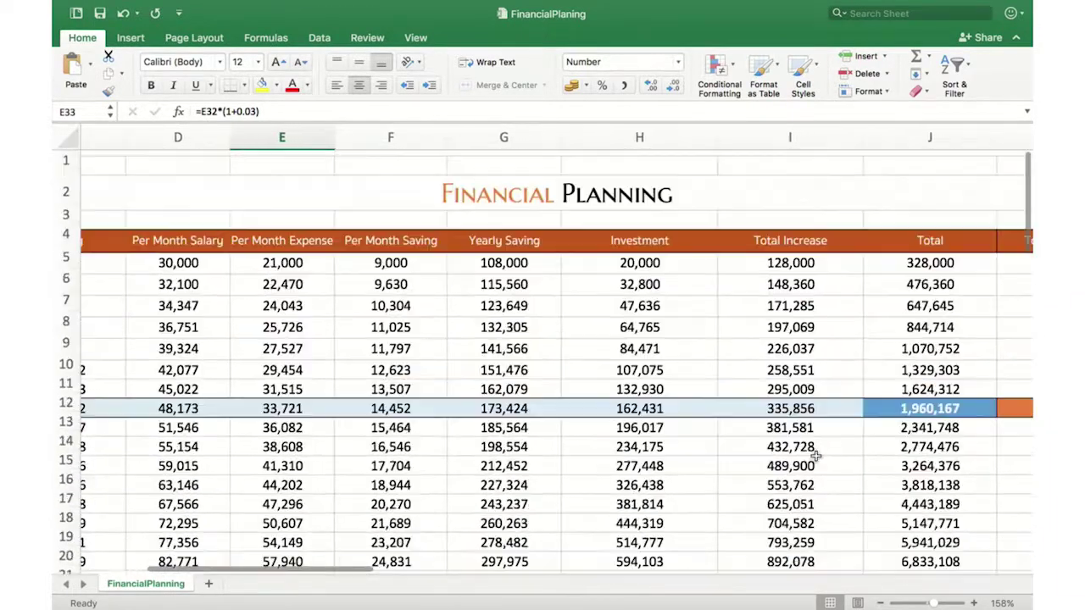
scroll(816, 456, down, 12)
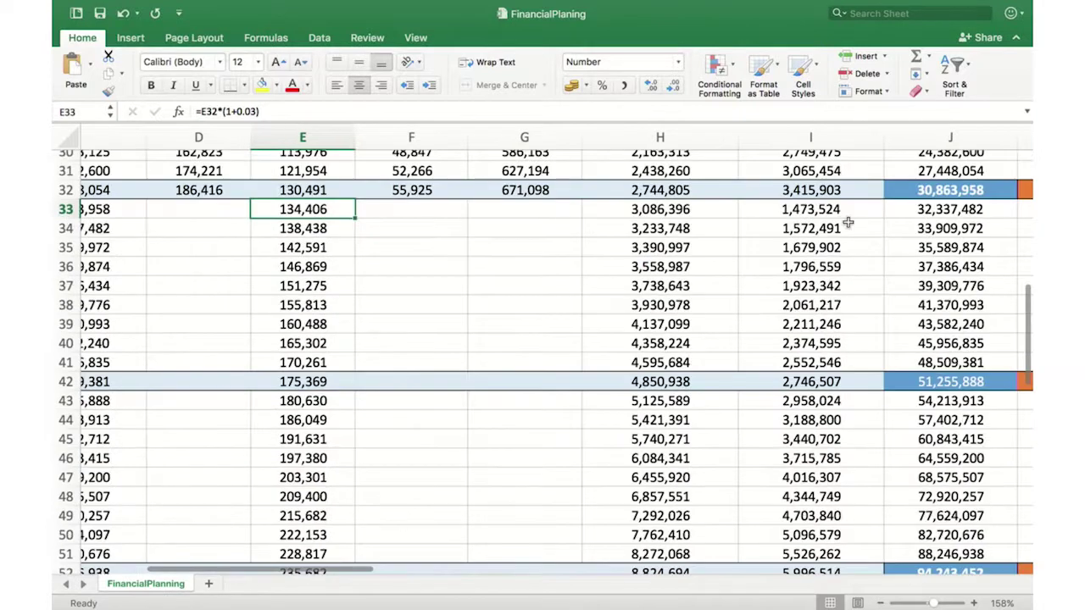
Step: Inspect the Total Increase at age 61 and the Total cells at ages 69 and 70
click(837, 211)
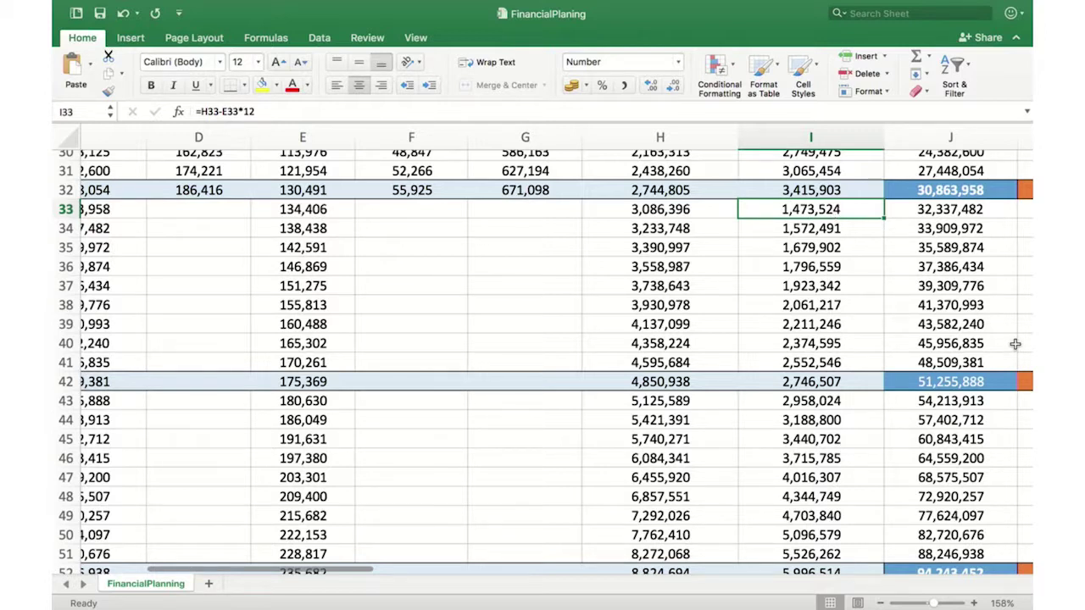
click(984, 364)
click(822, 208)
click(956, 383)
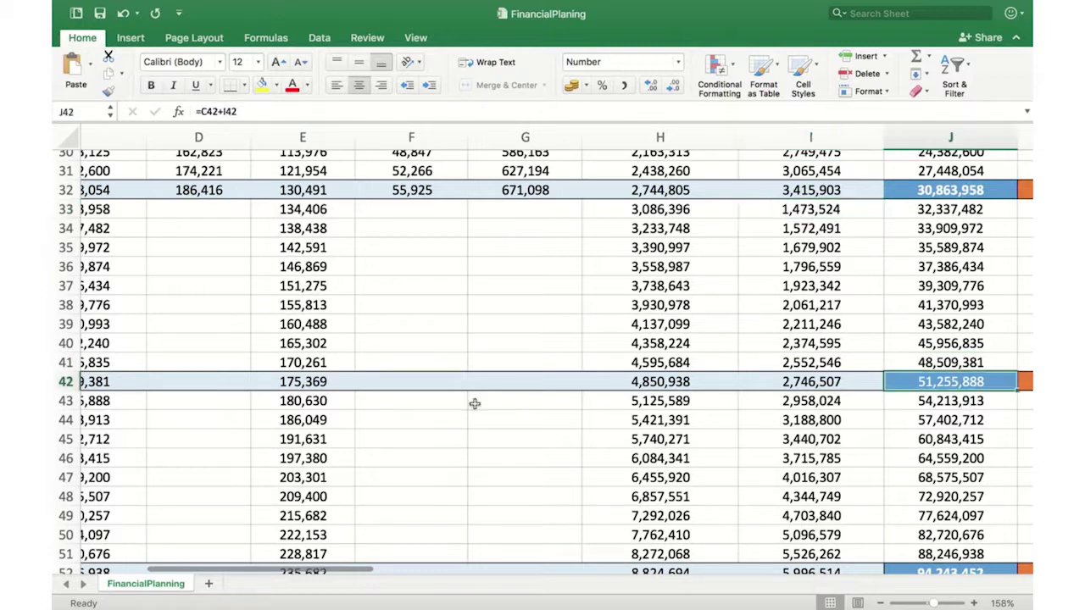
Step: Highlight the age 80 row and inspect its Total and Today's Worth cells
scroll(475, 404, left, 3)
scroll(475, 405, right, 5)
scroll(475, 405, down, 1)
scroll(475, 404, right, 2)
scroll(475, 404, down, 1)
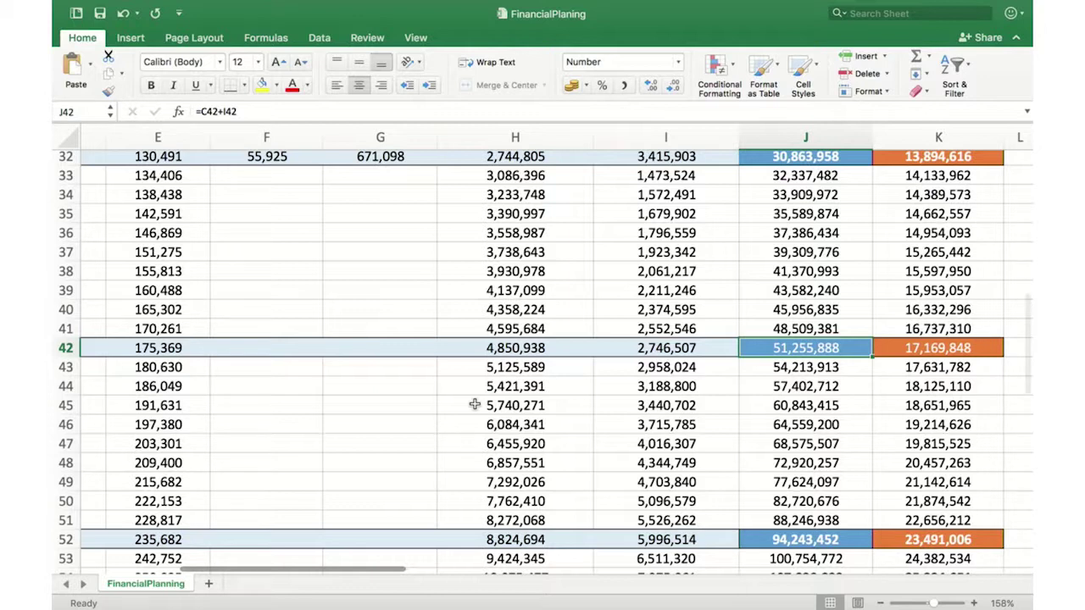
scroll(474, 404, down, 3)
scroll(474, 404, left, 4)
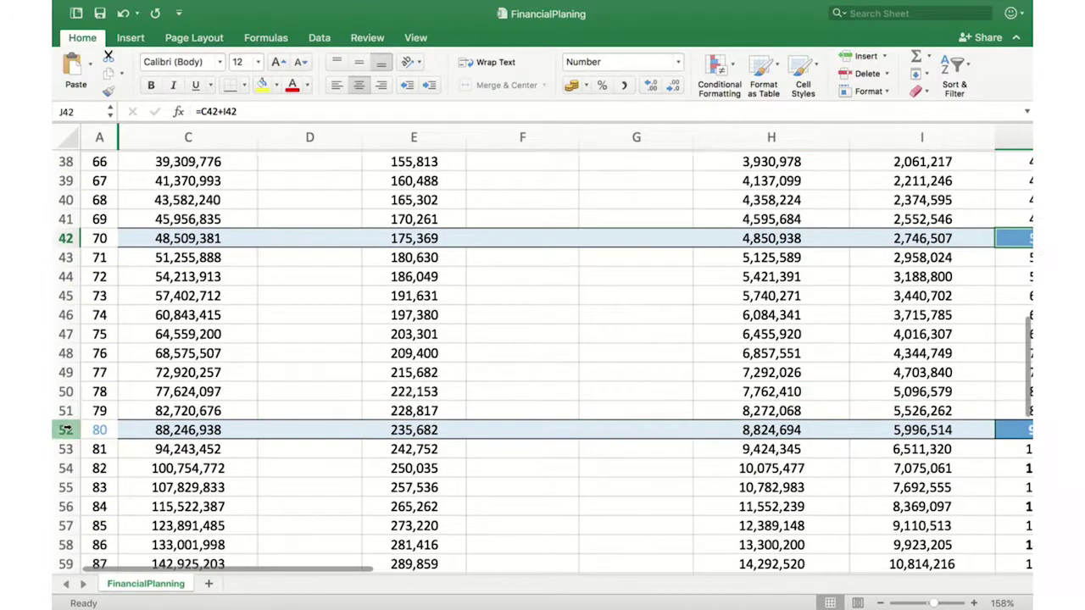
click(65, 429)
scroll(356, 415, right, 6)
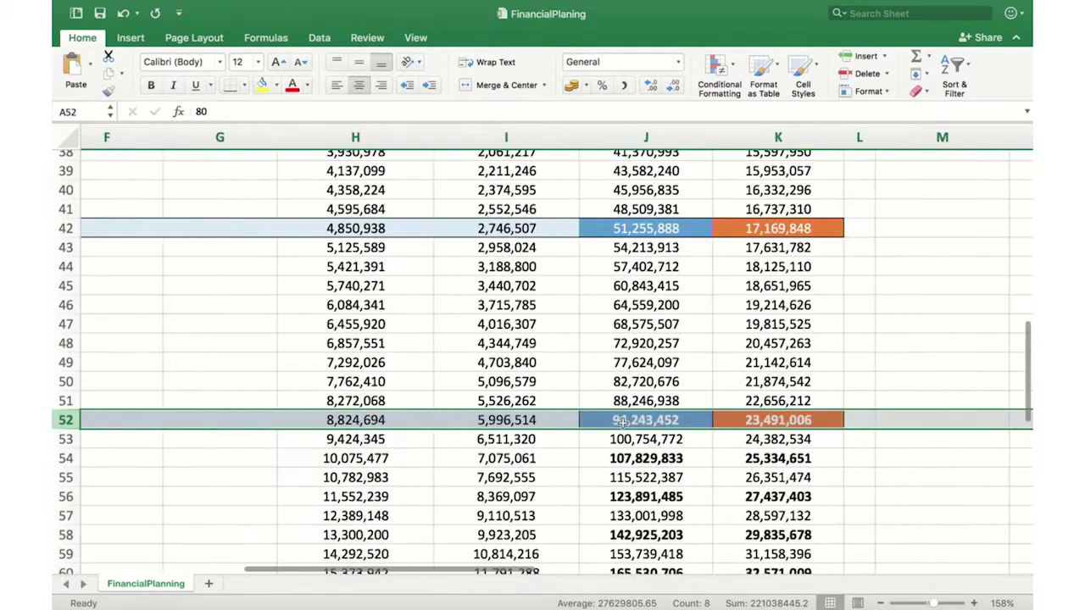
click(668, 421)
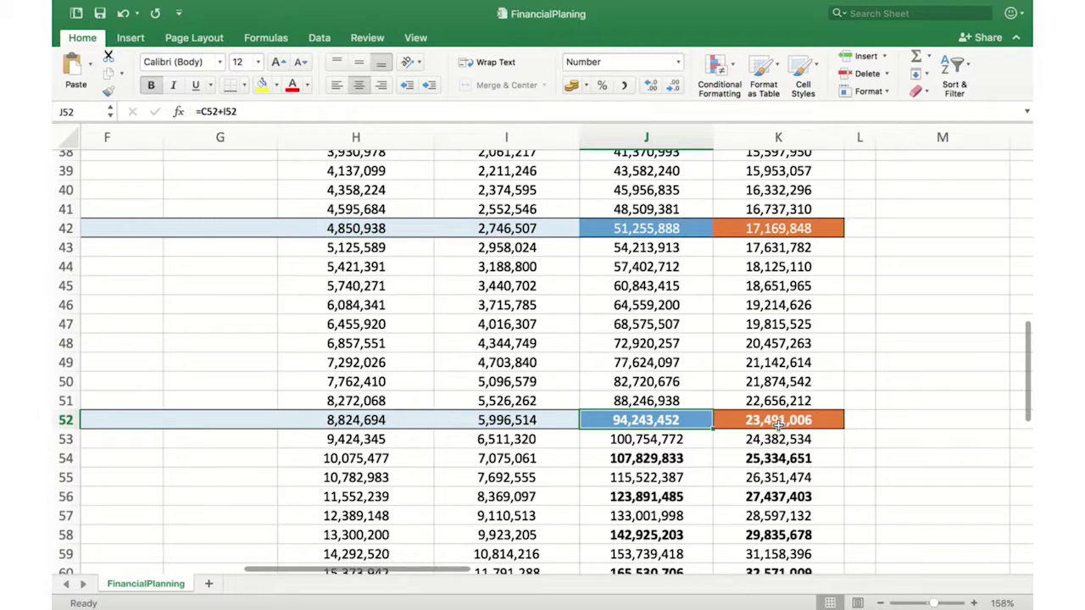
click(778, 424)
Step: Highlight the age 90 row and inspect its Total and Today's Worth cells
scroll(746, 420, down, 5)
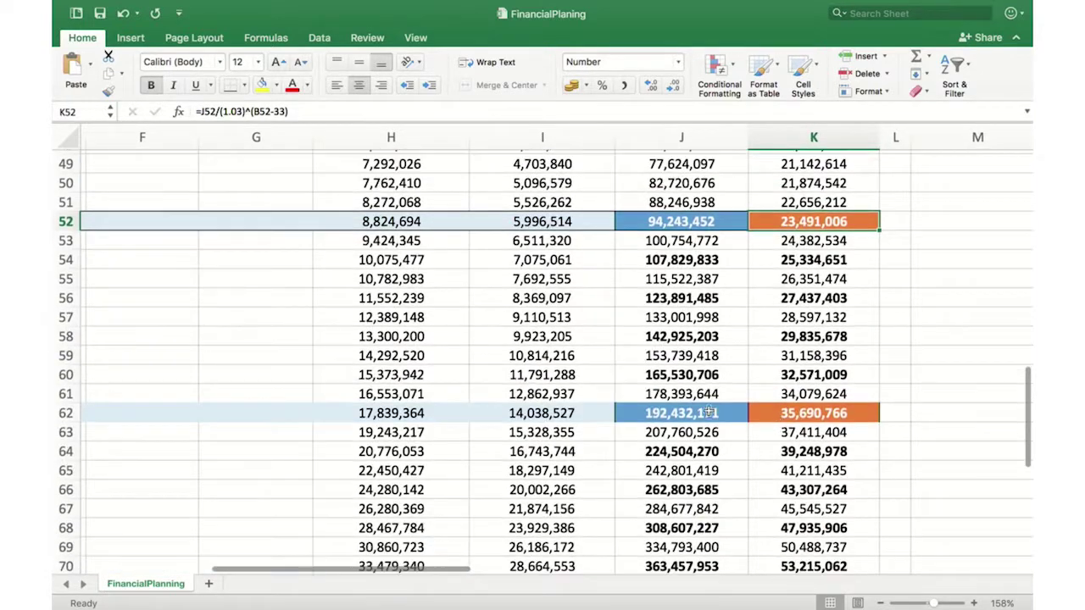
click(710, 413)
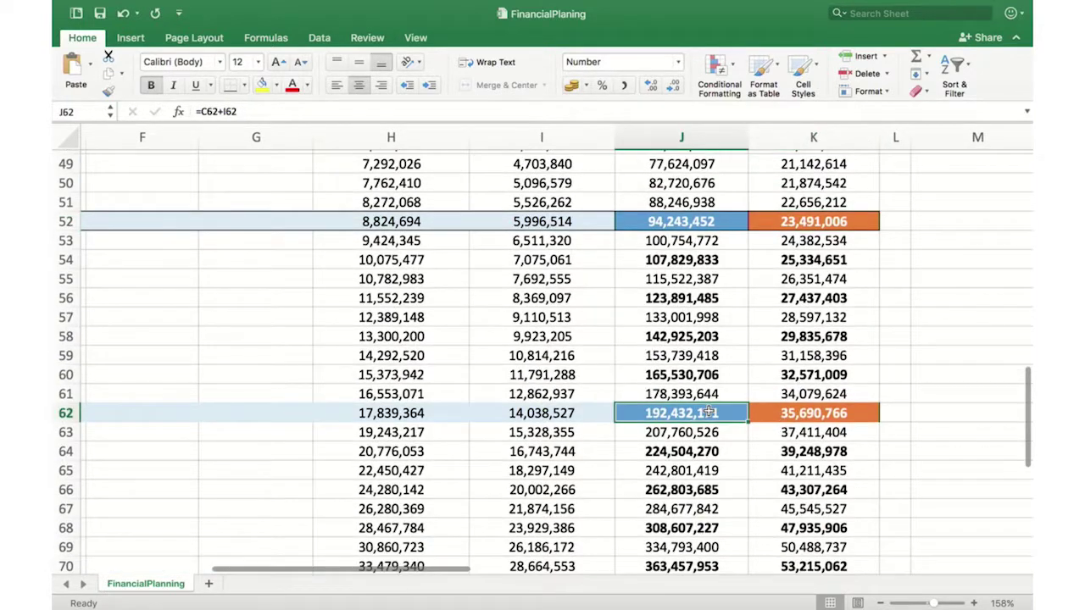
scroll(444, 376, left, 8)
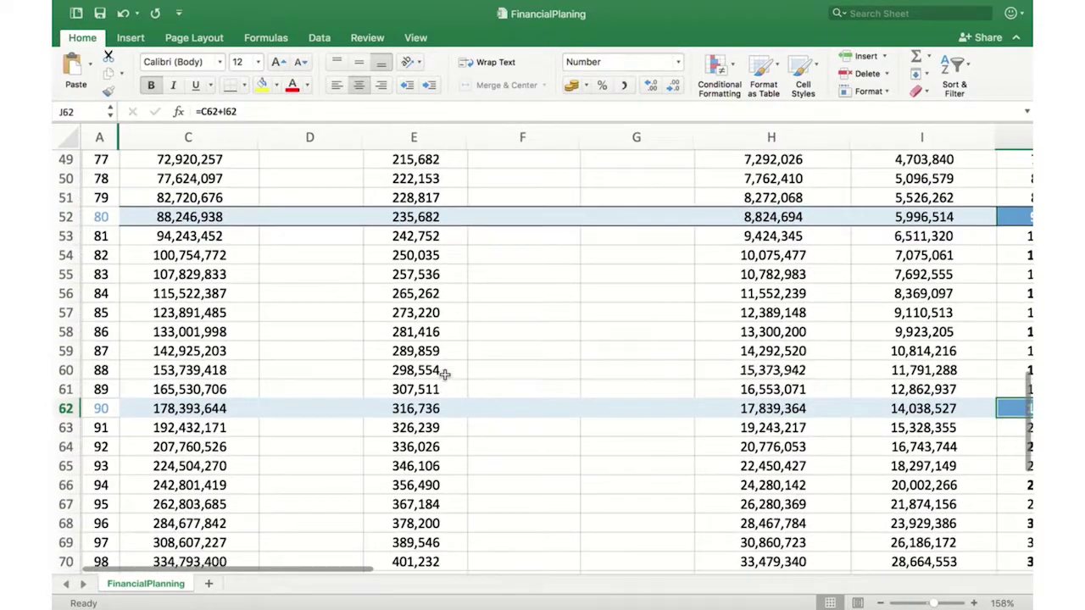
scroll(444, 375, down, 3)
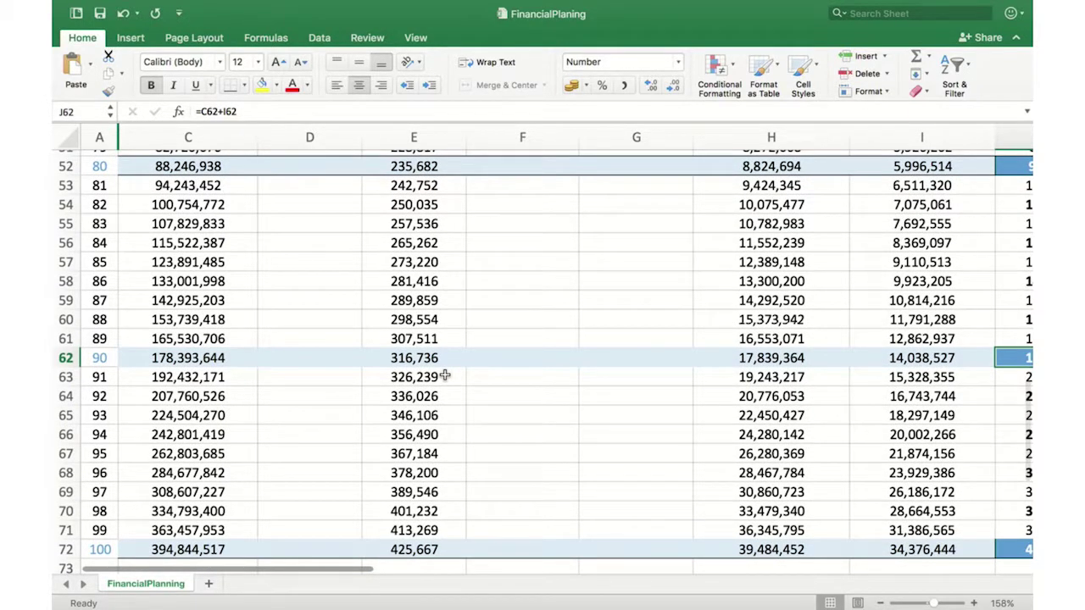
click(78, 358)
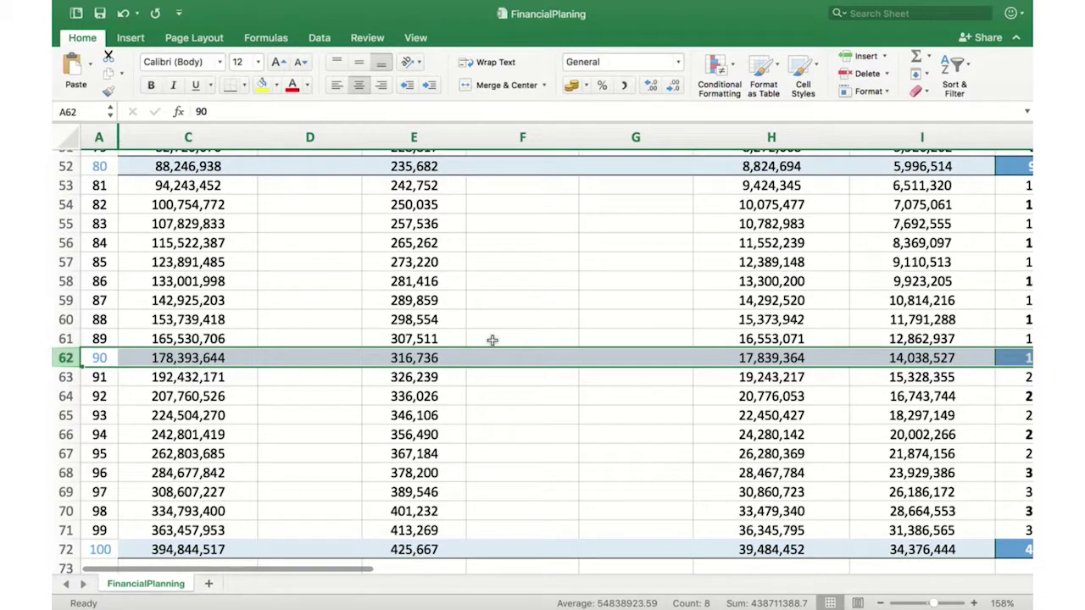
scroll(675, 339, right, 5)
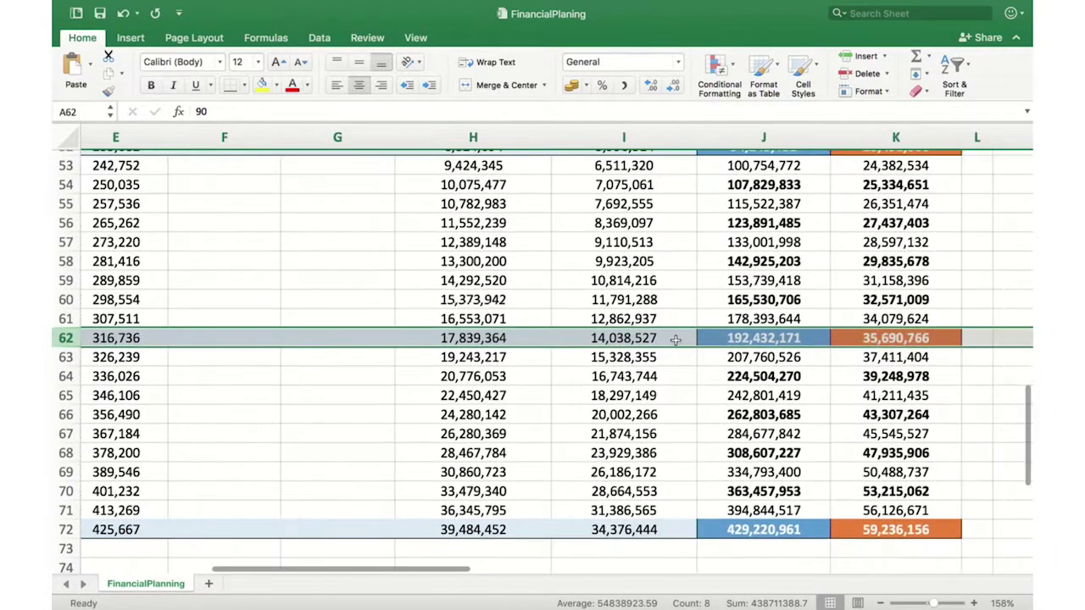
click(782, 335)
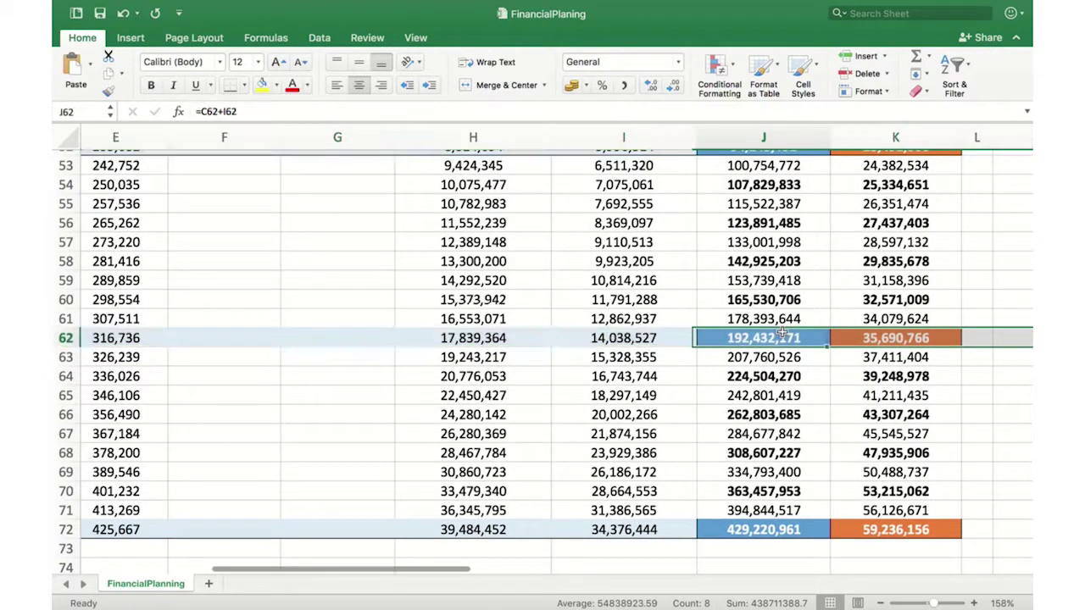
click(924, 339)
Step: Inspect the Total and Today's Worth cells at age 100, in the table's last row
scroll(797, 445, left, 3)
scroll(797, 445, down, 2)
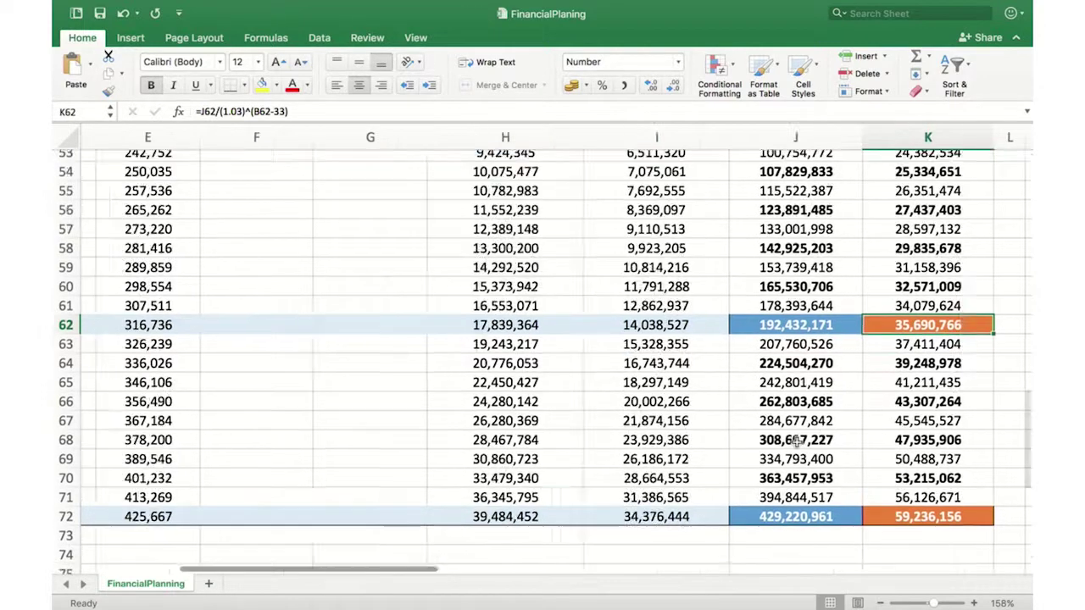
scroll(797, 443, down, 2)
scroll(795, 440, right, 4)
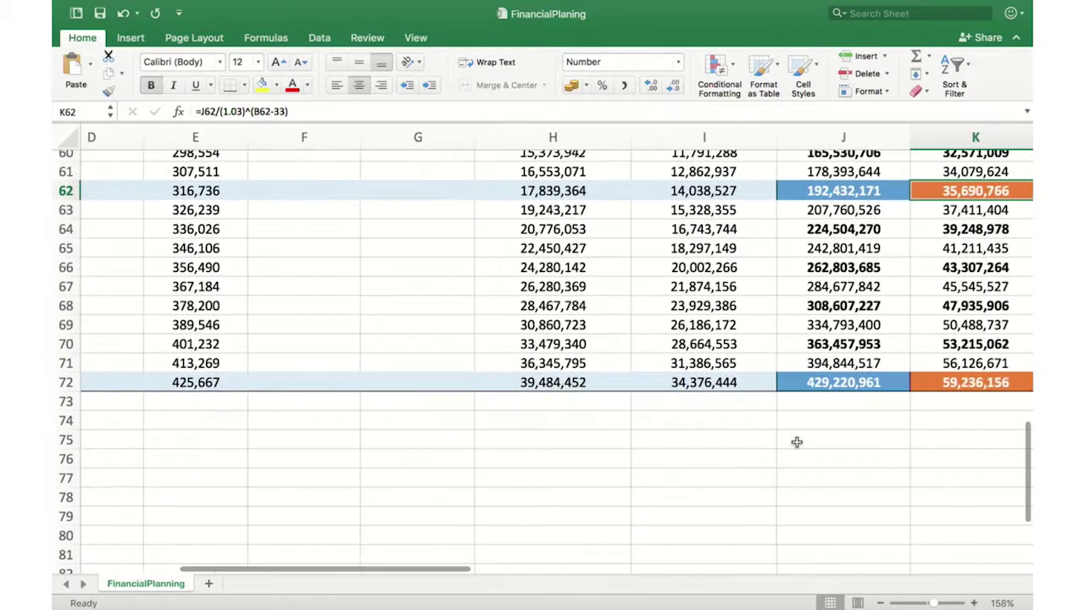
key(ctrl+Down)
key(Left)
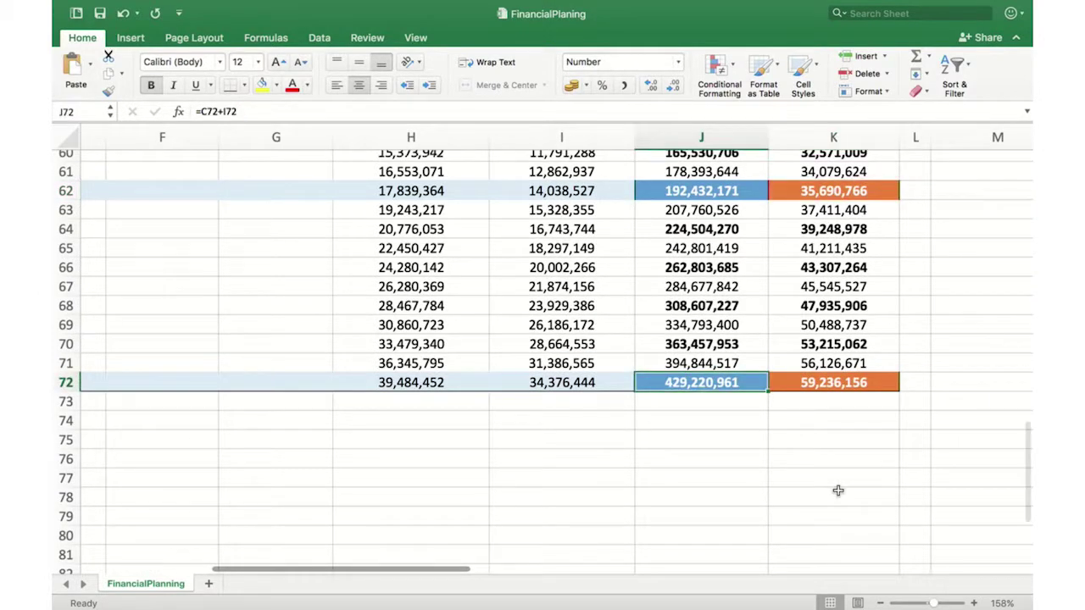
click(843, 386)
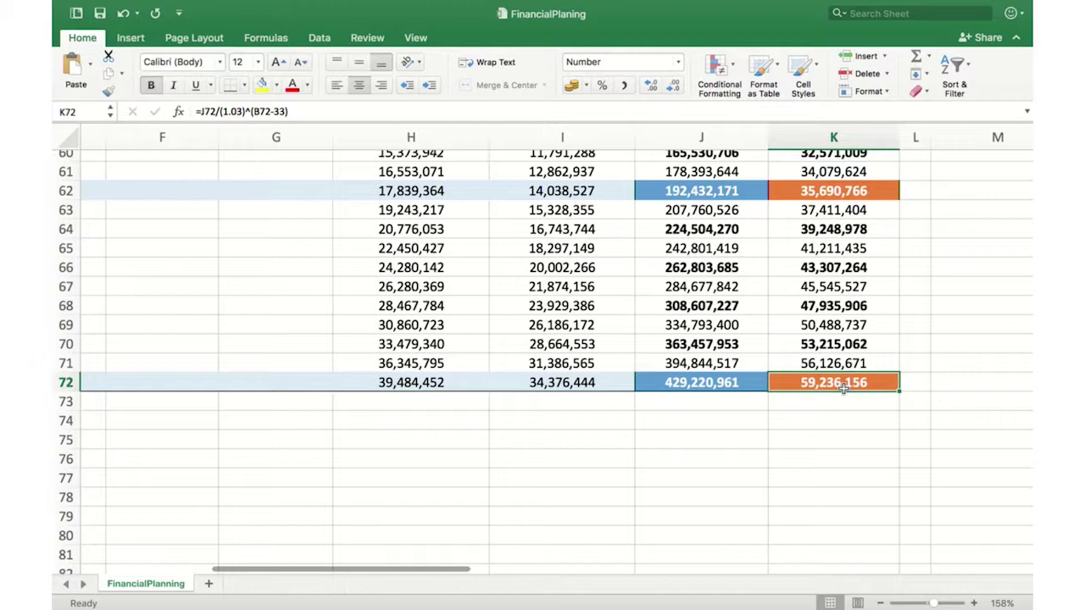
Step: Set the Investment Return in the assumptions block to 15%
scroll(850, 310, up, 15)
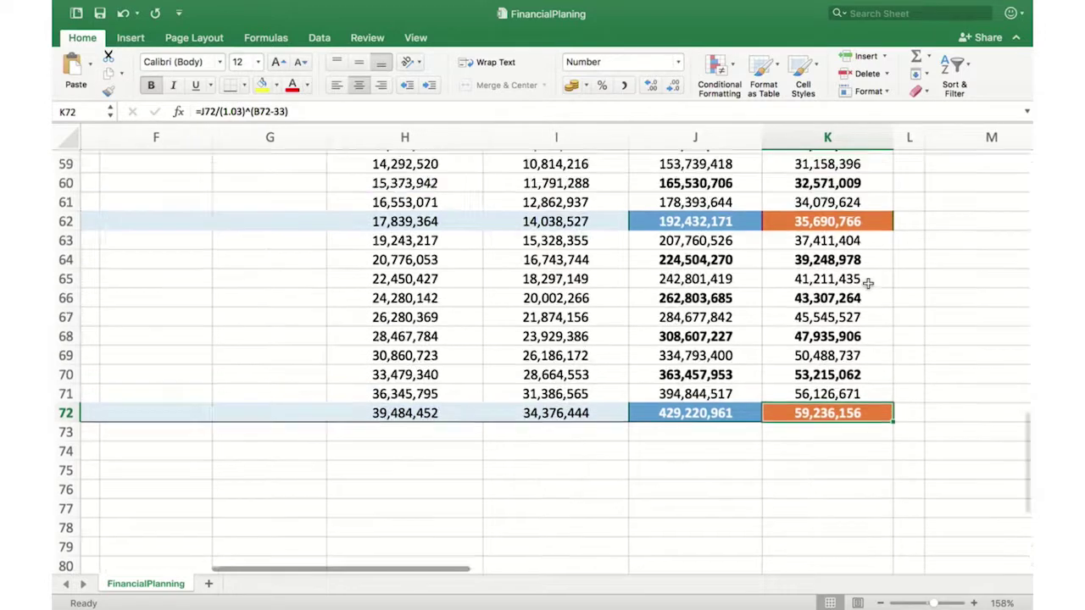
scroll(868, 284, right, 3)
scroll(868, 285, up, 3)
scroll(856, 288, right, 2)
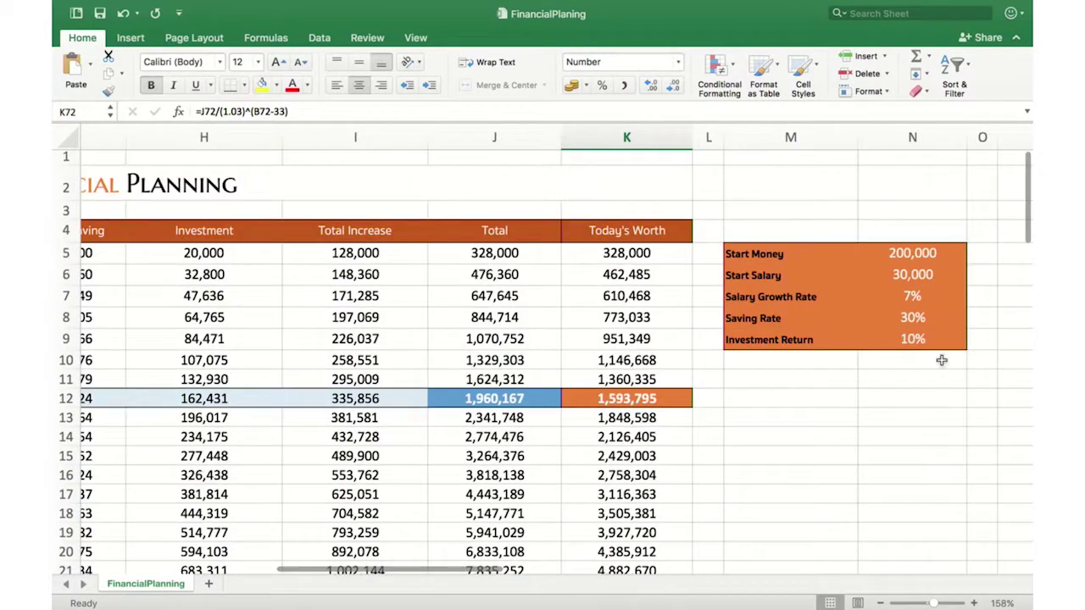
click(932, 344)
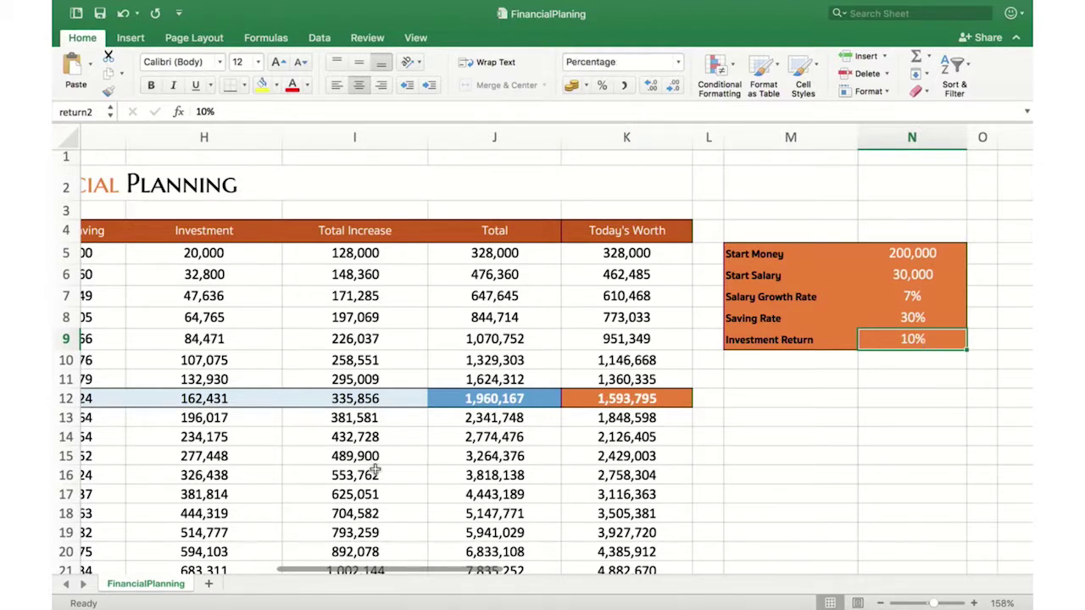
scroll(374, 470, down, 10)
scroll(374, 470, left, 1)
scroll(374, 470, down, 8)
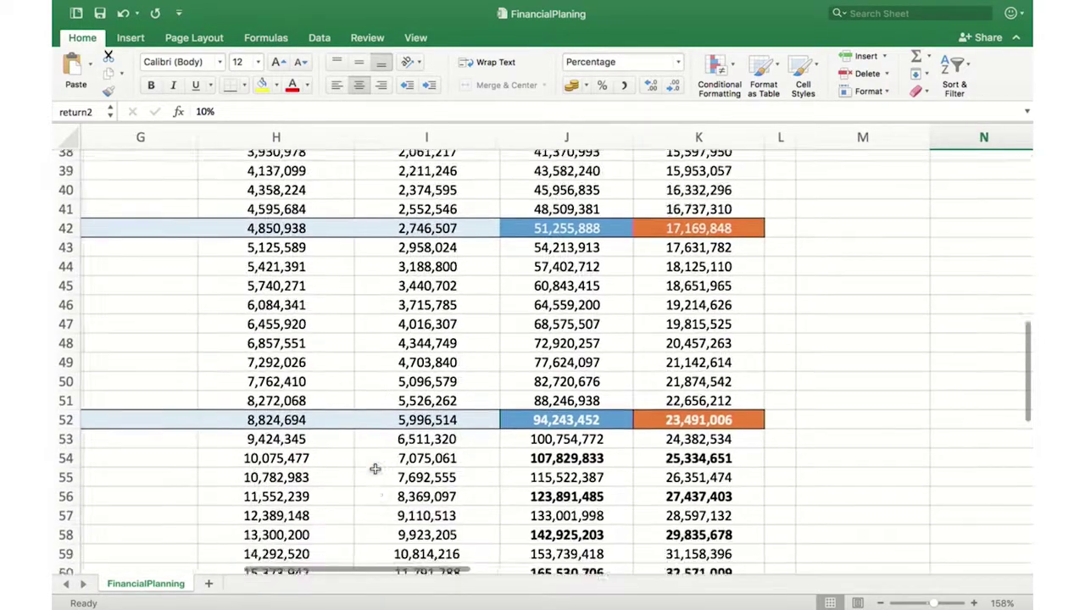
scroll(374, 469, down, 3)
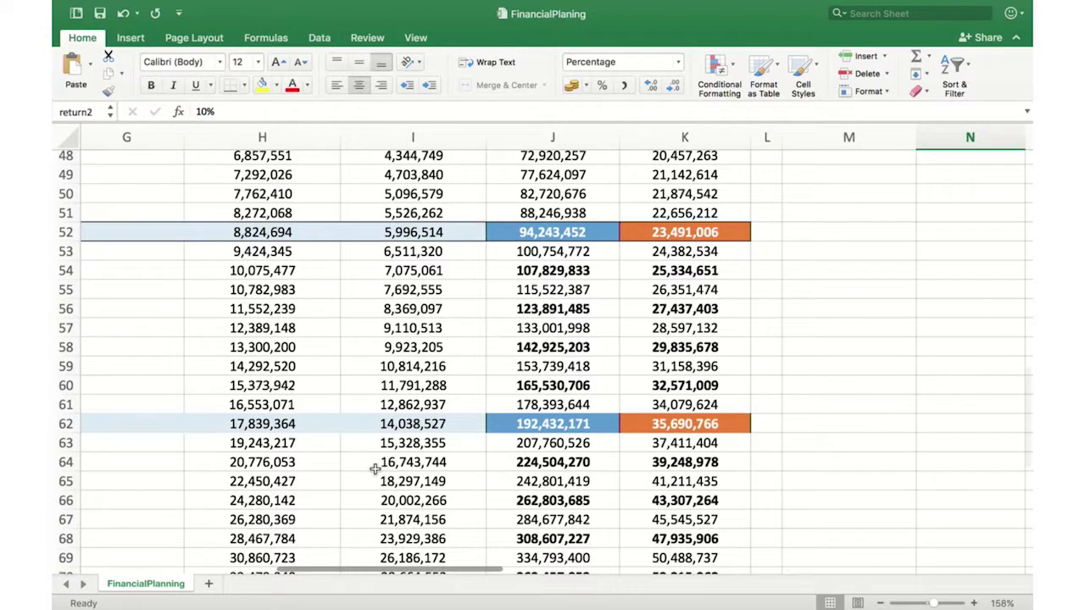
scroll(375, 470, up, 15)
scroll(585, 467, right, 2)
text(15)
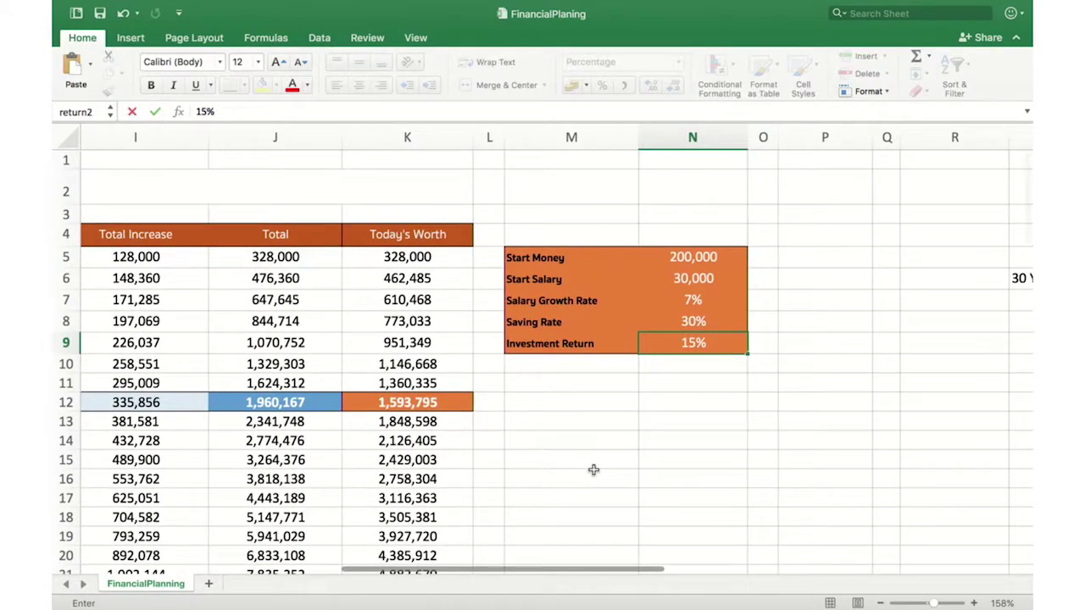
key(Return)
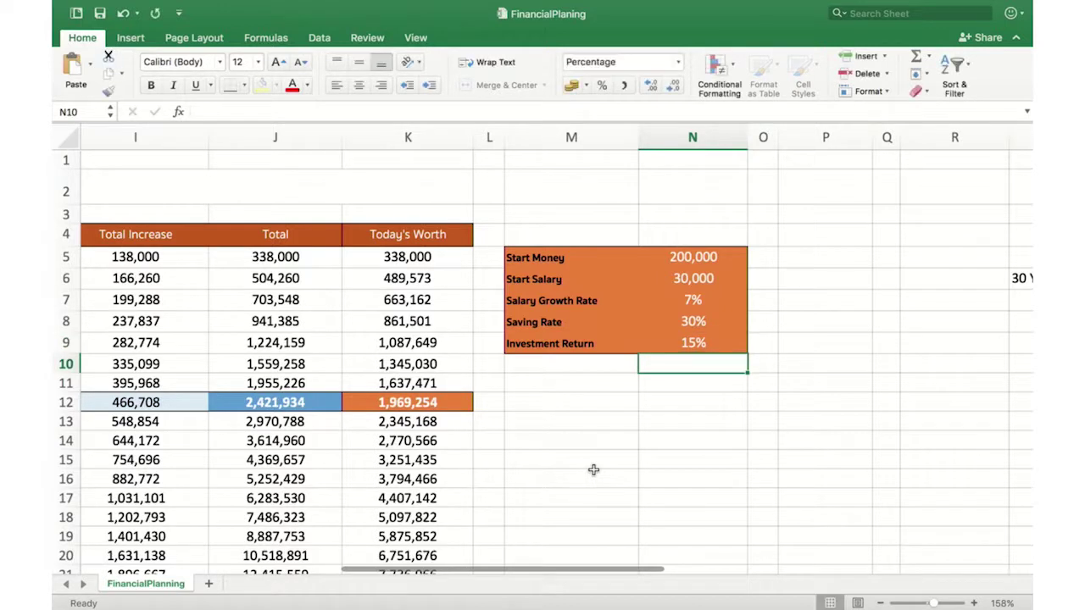
Step: Review the recalculated Investment, Total Increase, Total and Today's Worth columns from the early years down to age 70
scroll(573, 439, down, 2)
scroll(573, 439, left, 1)
scroll(573, 439, down, 1)
scroll(573, 439, left, 1)
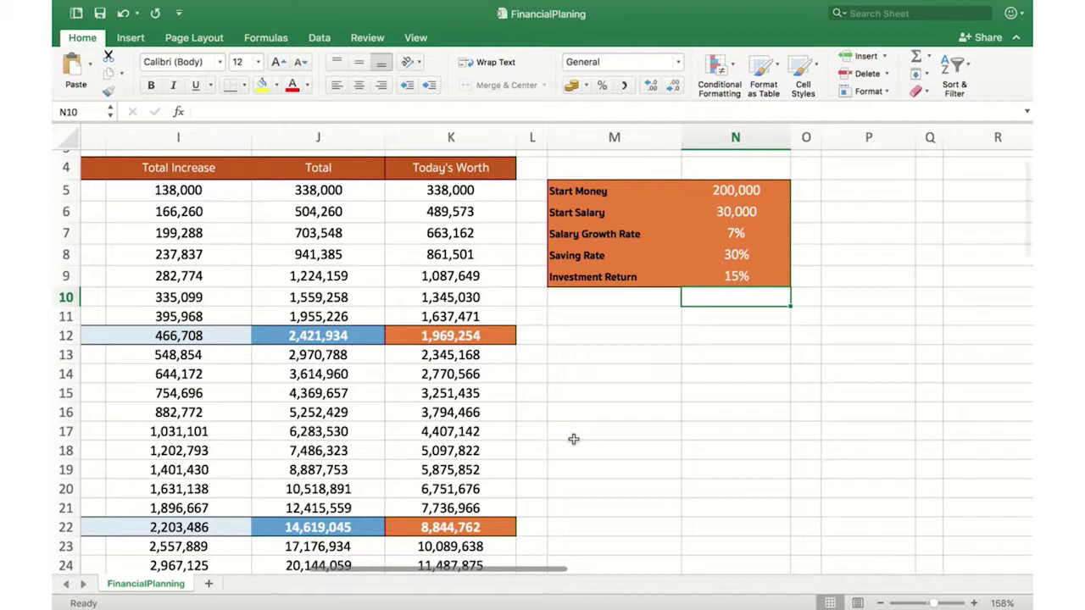
scroll(573, 439, left, 2)
scroll(573, 439, up, 1)
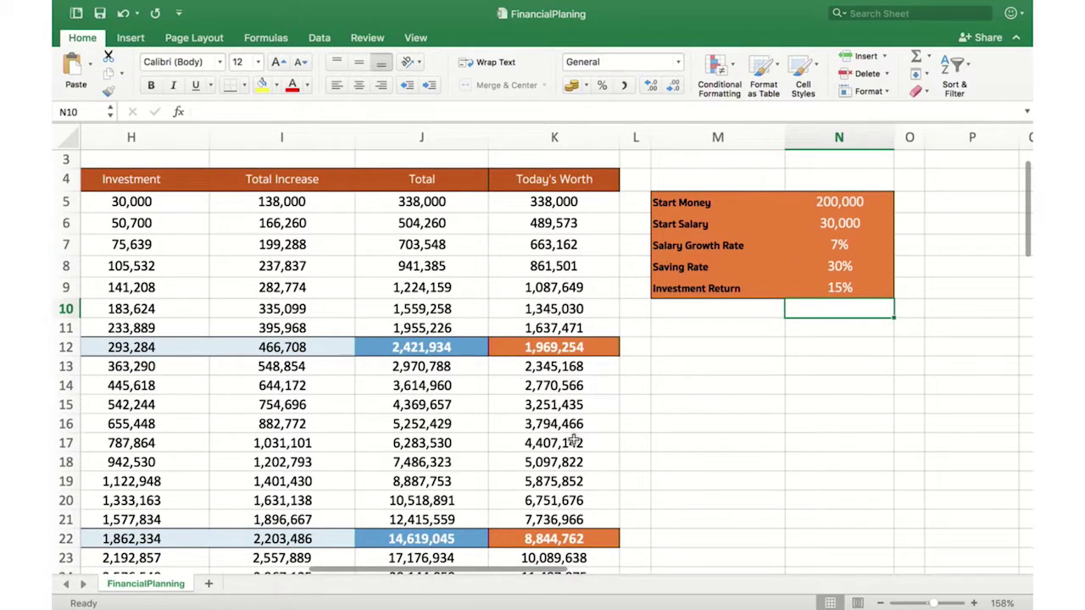
scroll(572, 439, down, 8)
scroll(573, 439, left, 3)
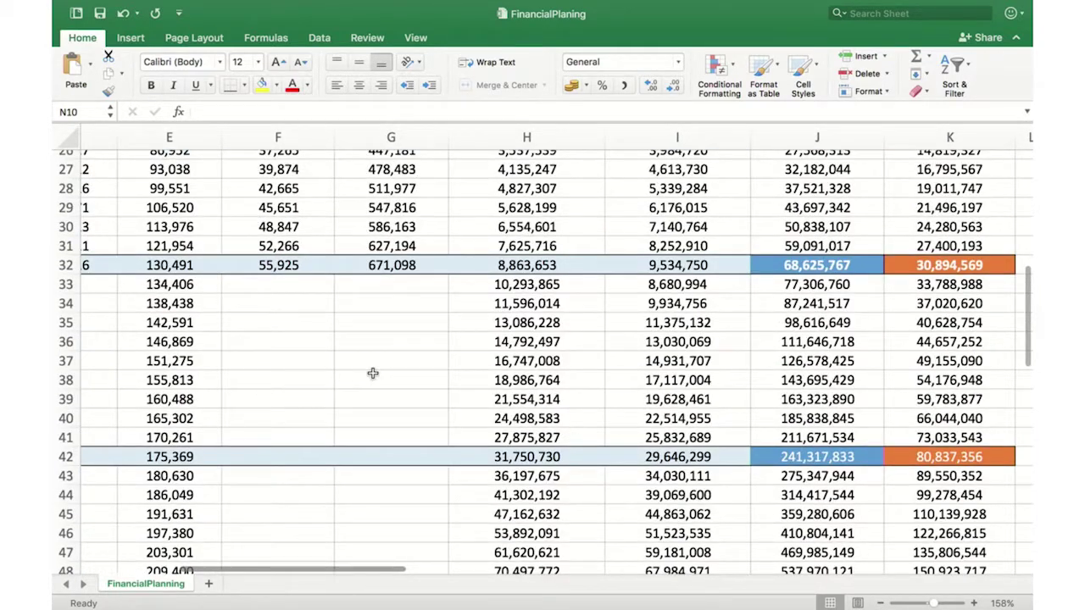
Step: Highlight the age 60 row and inspect the Total cells at ages 60 and 70
scroll(184, 328, left, 1)
scroll(183, 328, up, 1)
click(60, 276)
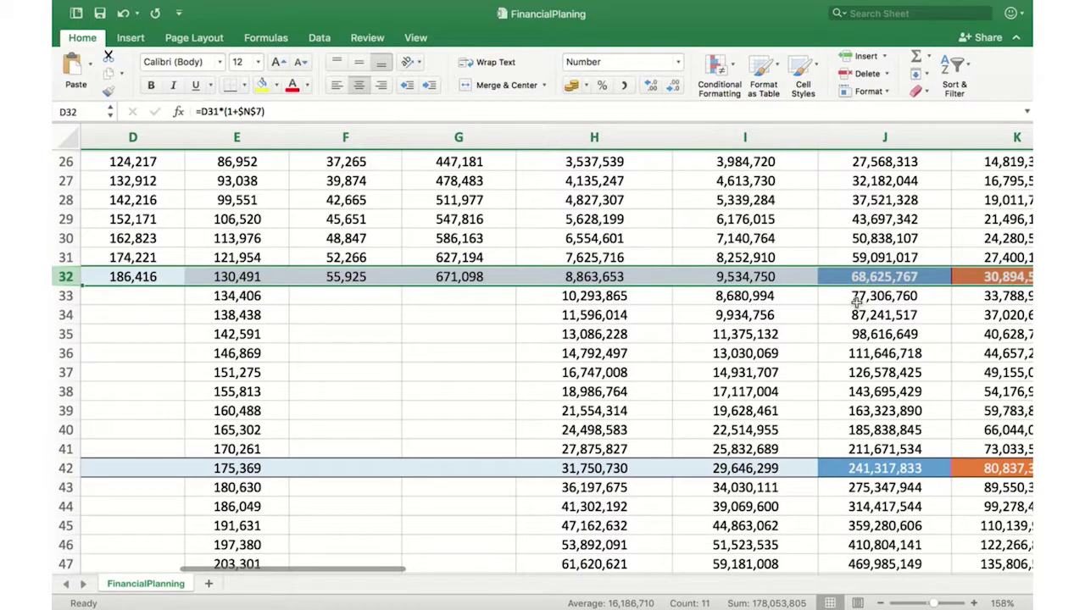
click(857, 278)
click(894, 468)
Step: Inspect the Total cells at ages 80 and 90 under the 15% investment return
scroll(892, 470, down, 5)
scroll(892, 472, down, 2)
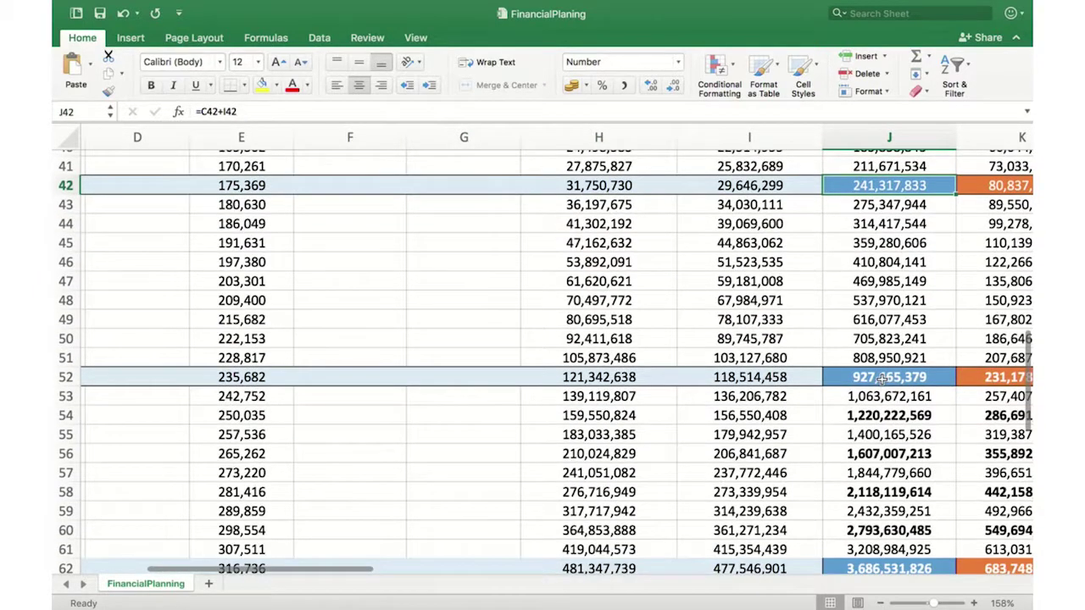
click(884, 383)
scroll(881, 458, down, 3)
click(896, 469)
Step: Check the age 90 row across its columns and inspect the Total at age 100
scroll(624, 469, left, 3)
scroll(625, 469, down, 1)
scroll(625, 470, right, 5)
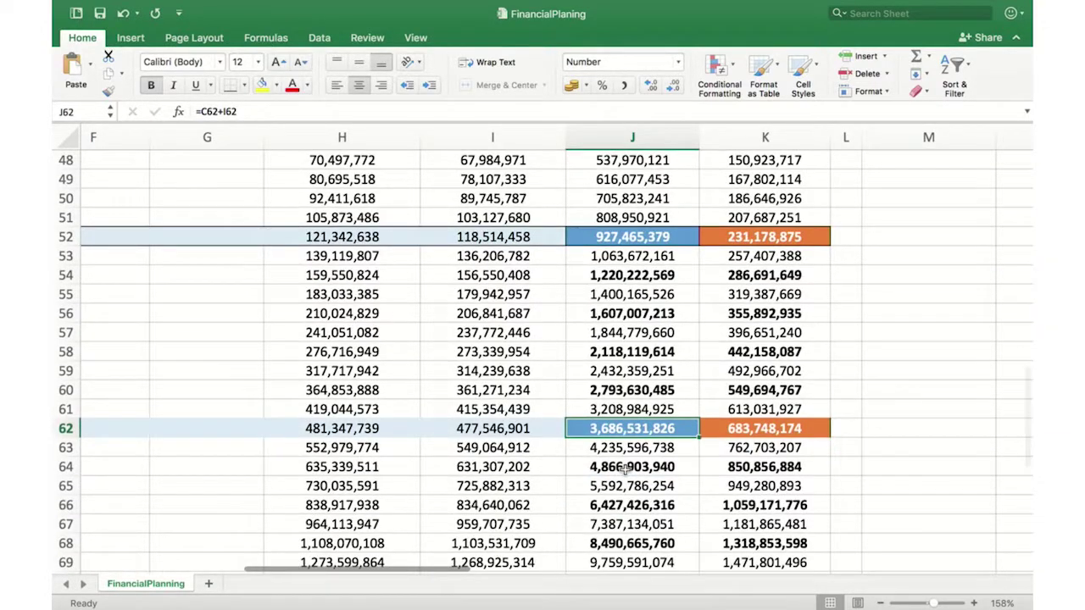
scroll(624, 470, down, 4)
click(620, 475)
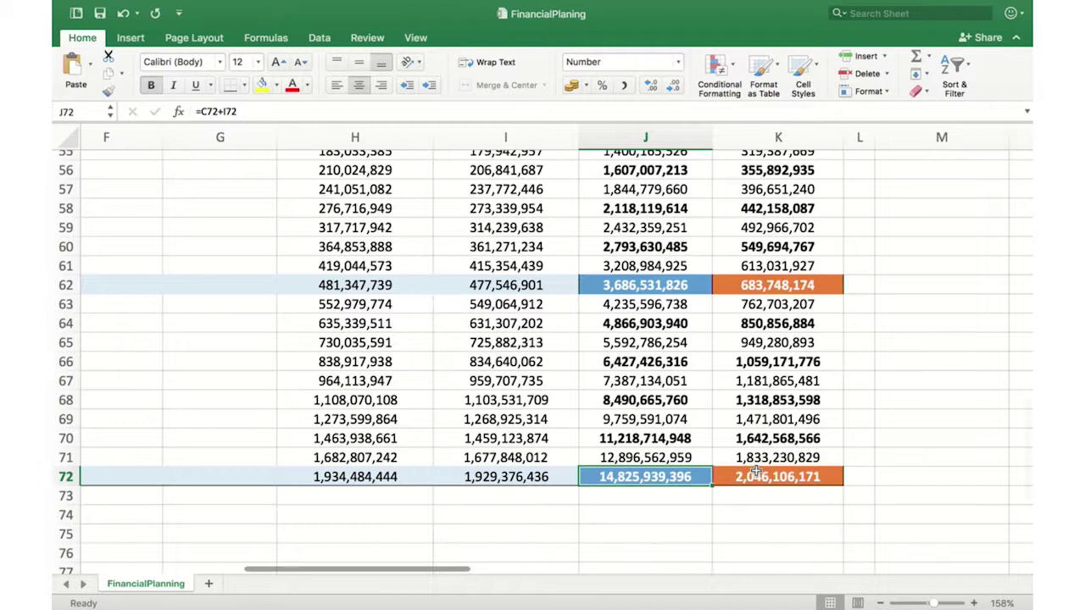
Step: Set the Investment Return in the assumptions block to 20%
scroll(756, 472, left, 10)
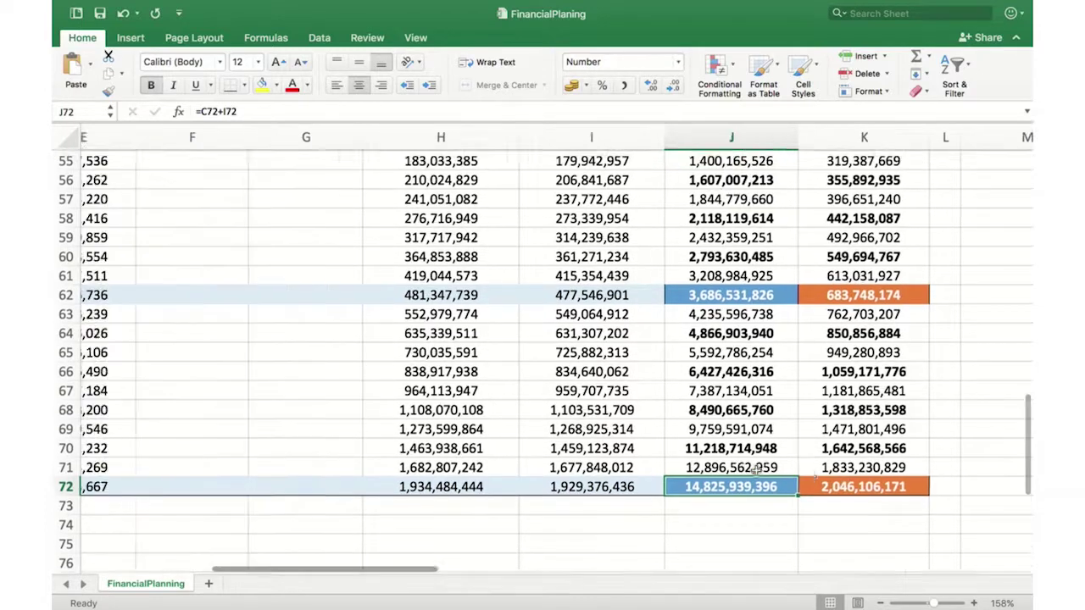
scroll(756, 471, up, 2)
scroll(756, 472, up, 15)
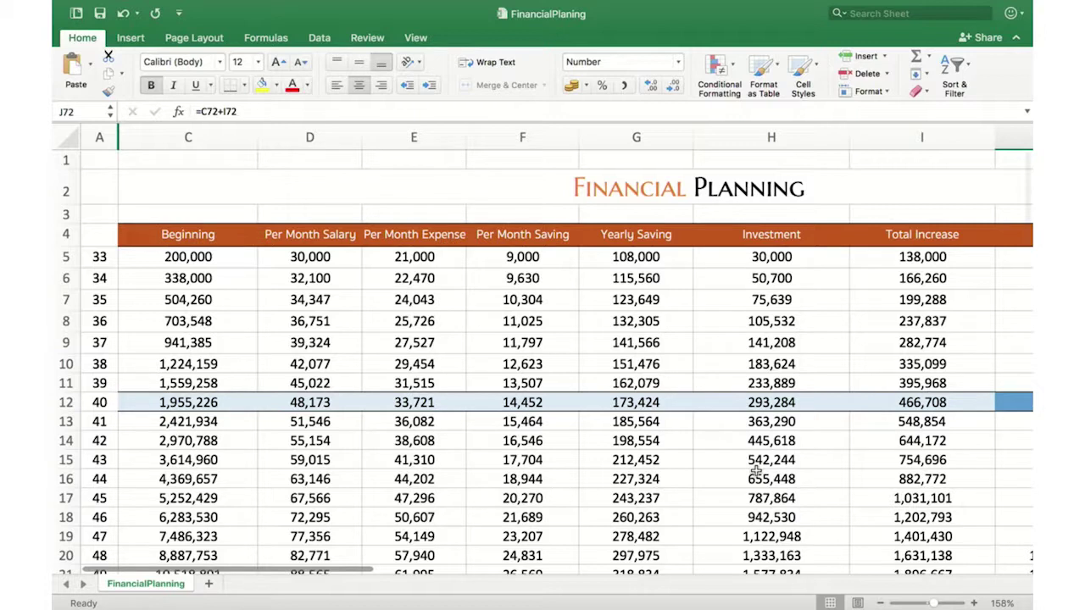
scroll(756, 472, right, 6)
scroll(756, 472, down, 1)
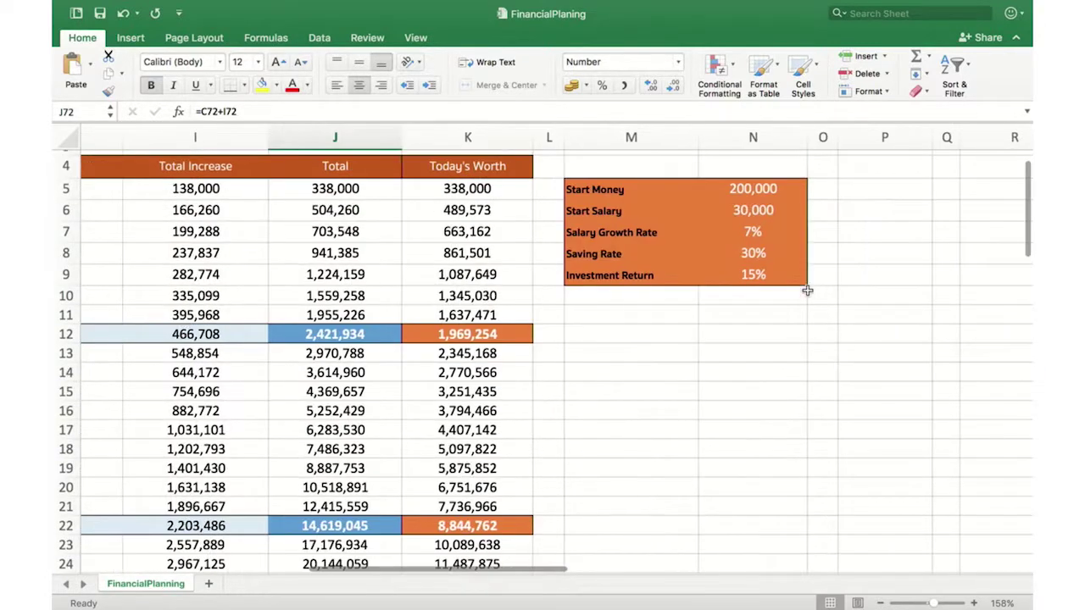
click(775, 278)
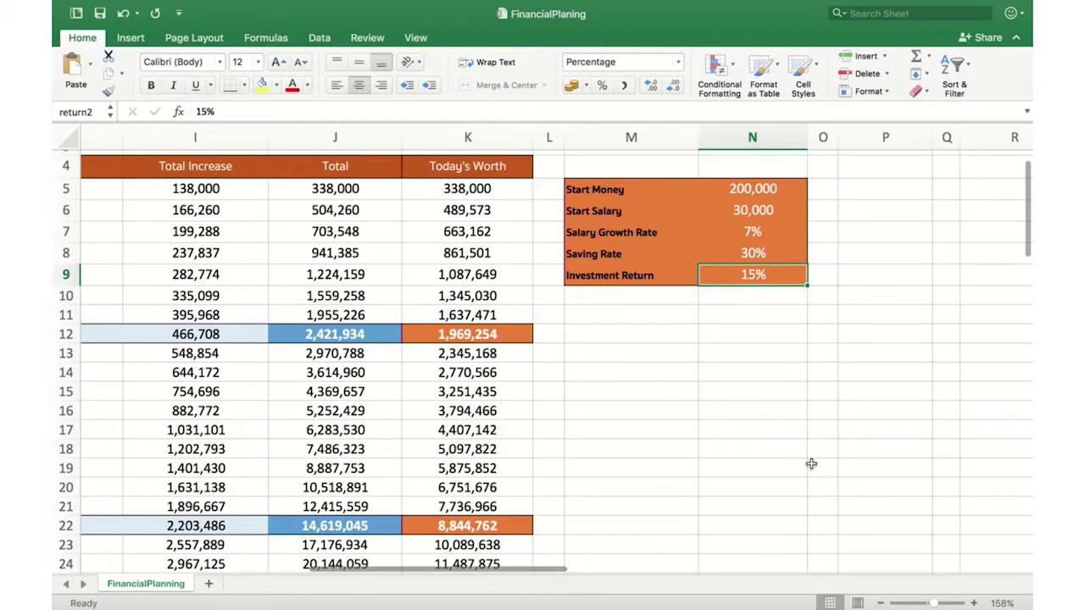
text(20)
key(Return)
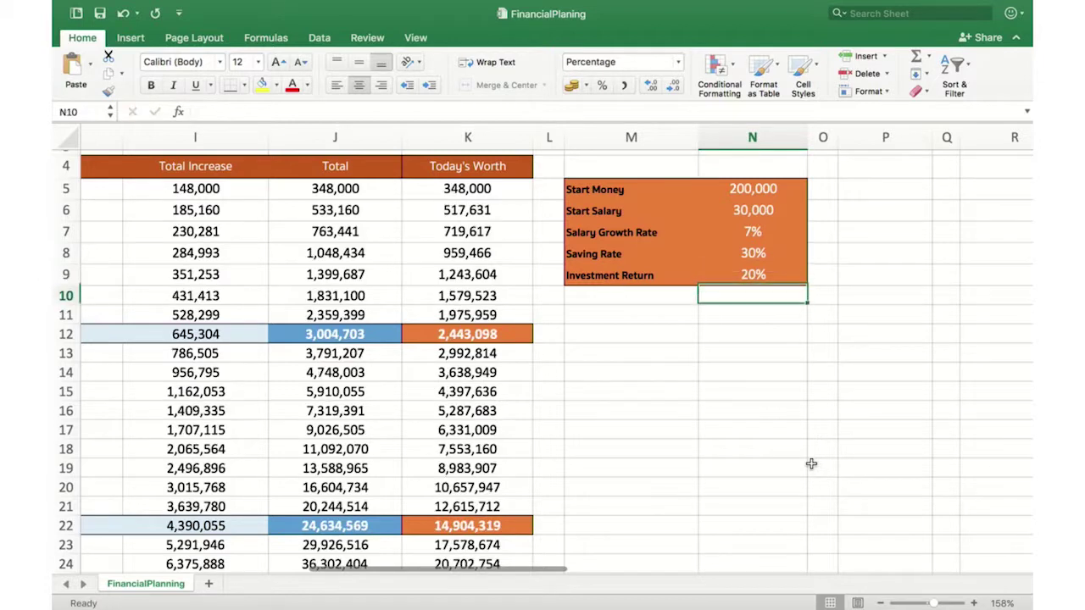
Step: Inspect the Total cells at ages 60 and 70 under the 20% investment return
scroll(590, 460, left, 4)
scroll(551, 449, down, 6)
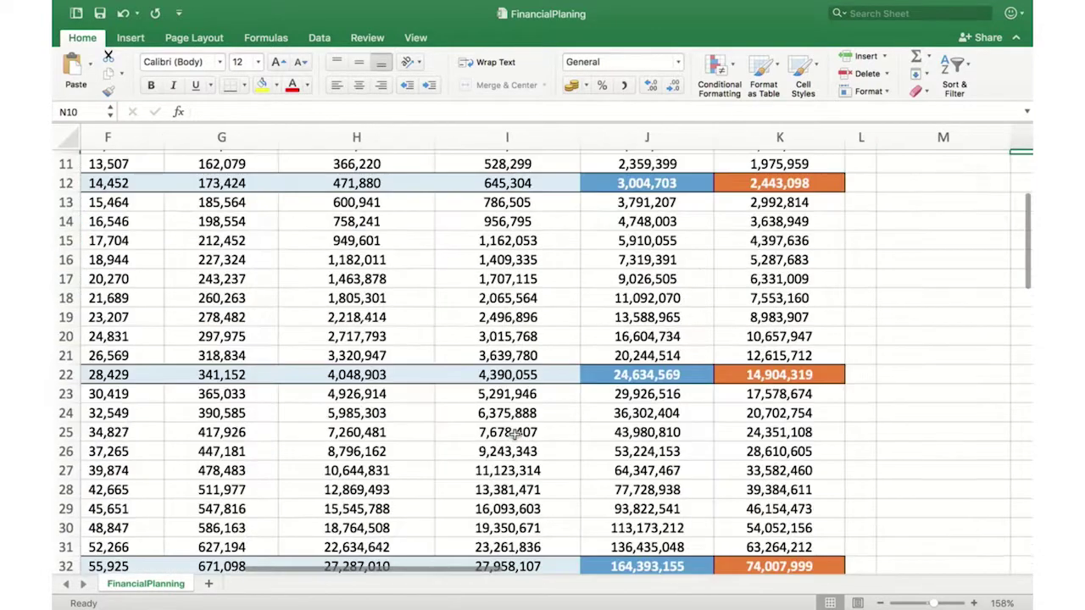
click(661, 390)
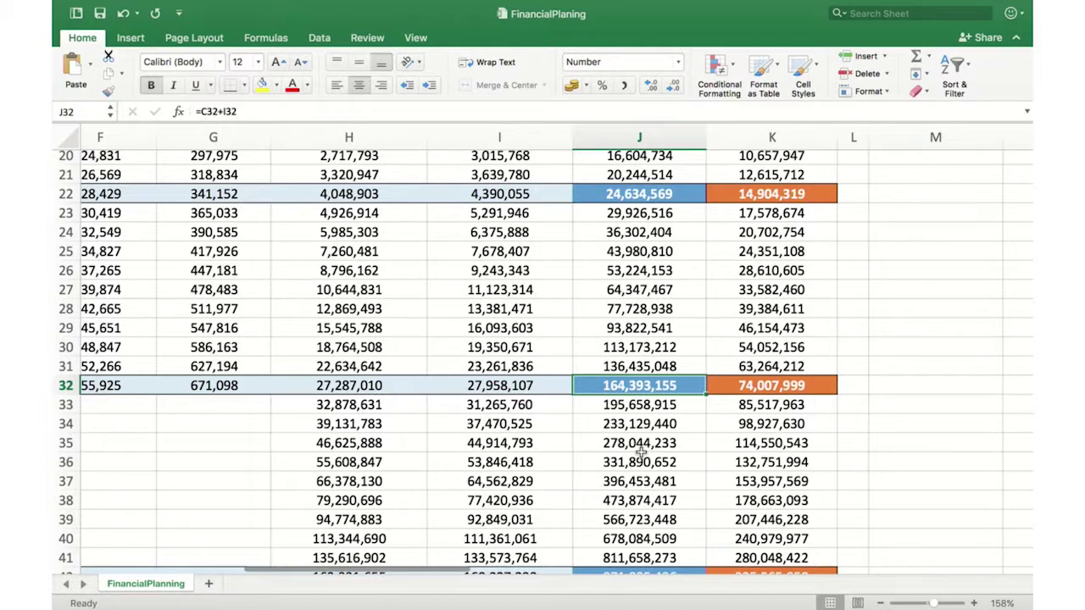
scroll(641, 454, down, 5)
click(647, 376)
click(649, 362)
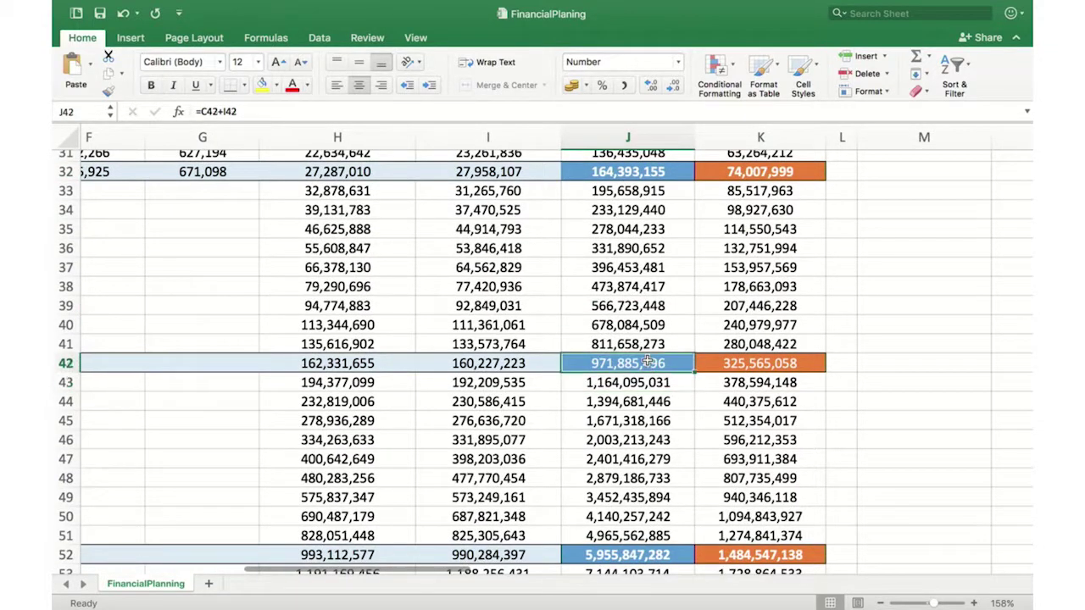
Step: Inspect the Total cells at ages 80 and 100 under the 20% investment return
scroll(657, 447, down, 3)
click(668, 456)
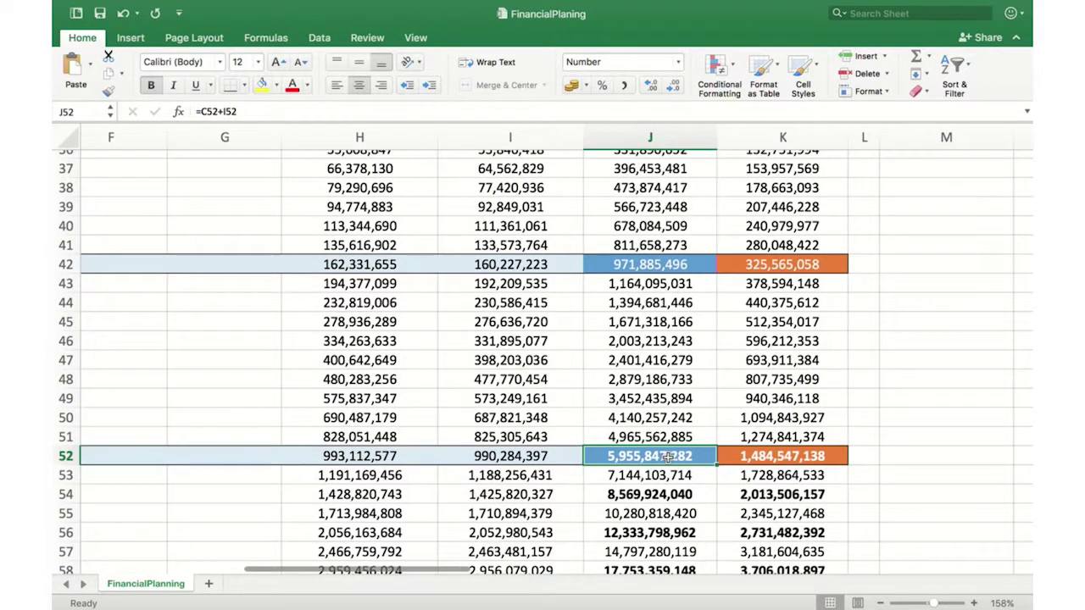
scroll(668, 456, down, 7)
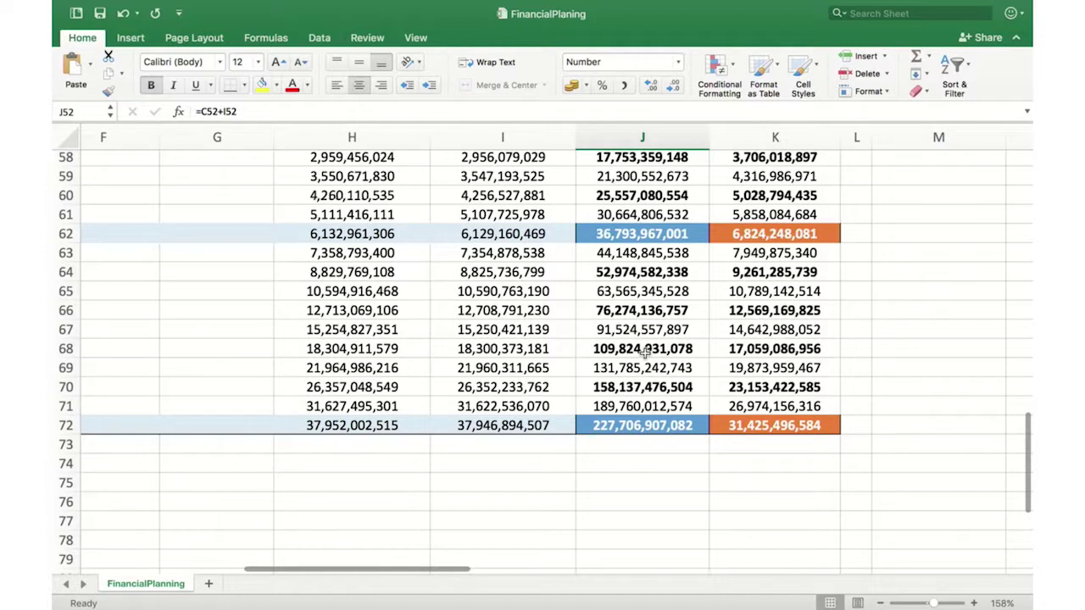
click(687, 426)
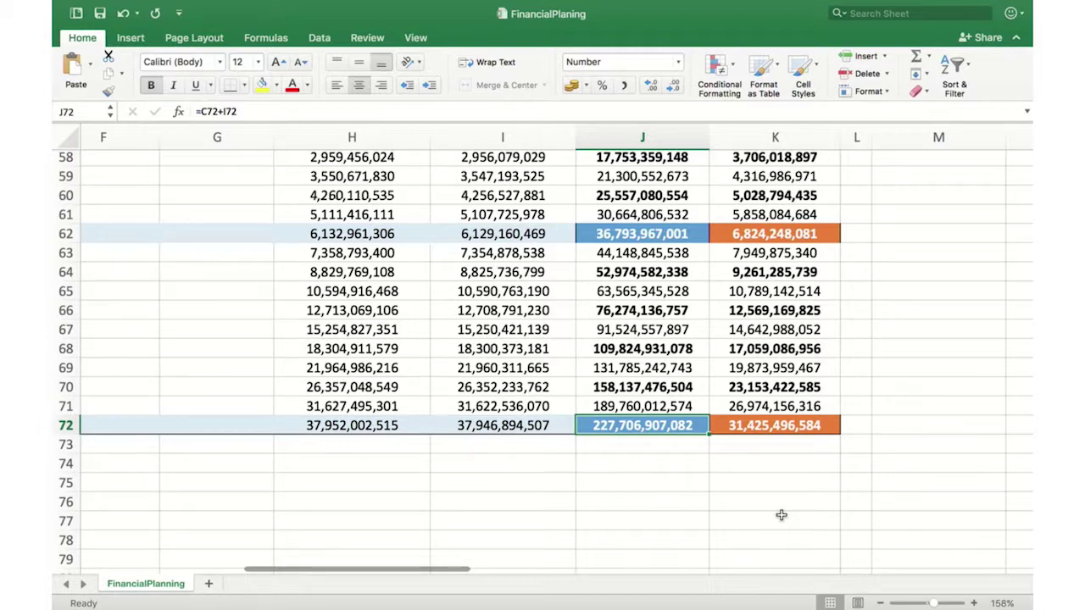
Step: Select the Investment Return value in the assumptions block and look over the Total and Today's Worth columns down to age 70
scroll(815, 385, up, 8)
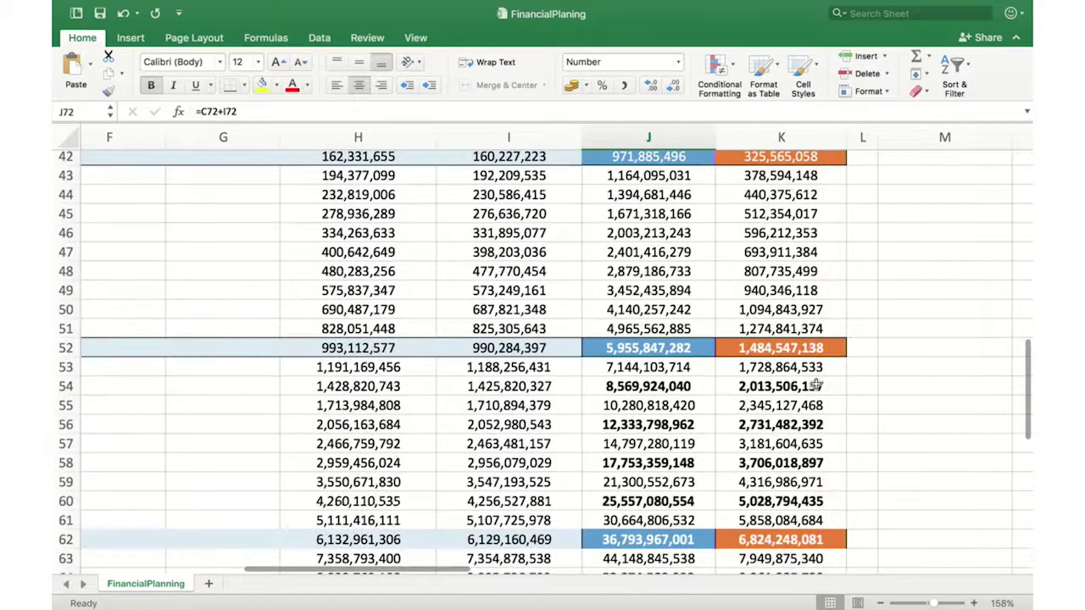
scroll(815, 385, up, 15)
scroll(816, 386, right, 5)
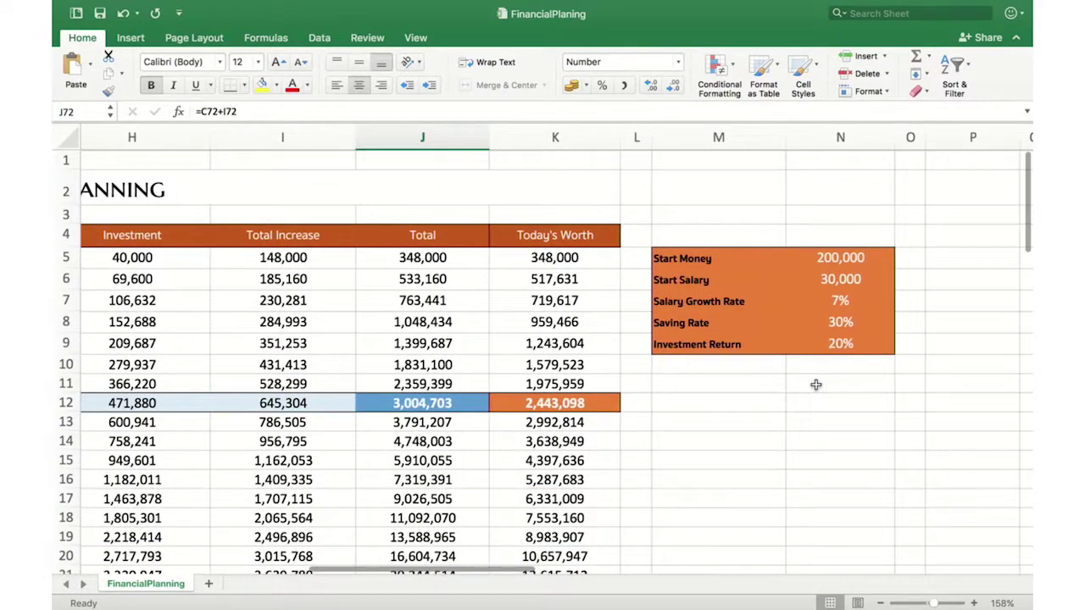
click(816, 343)
scroll(848, 364, right, 1)
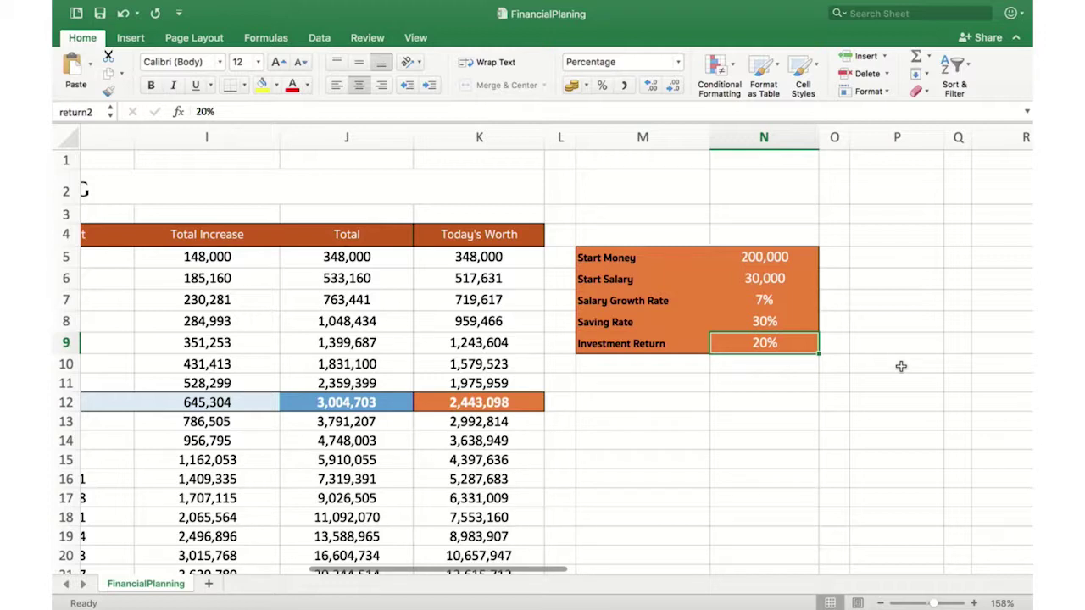
scroll(900, 366, down, 5)
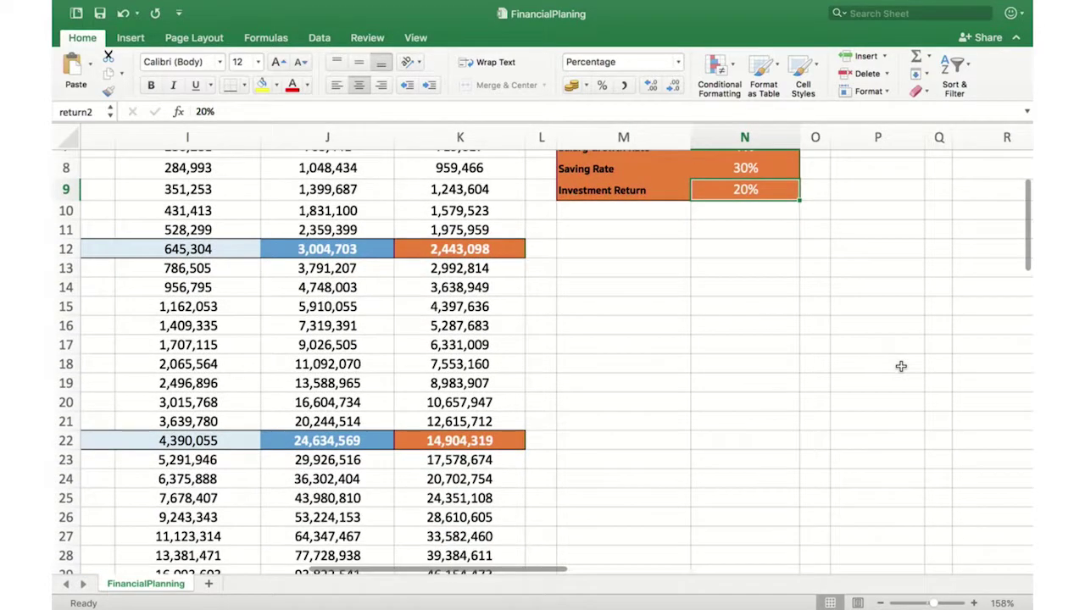
scroll(901, 366, up, 3)
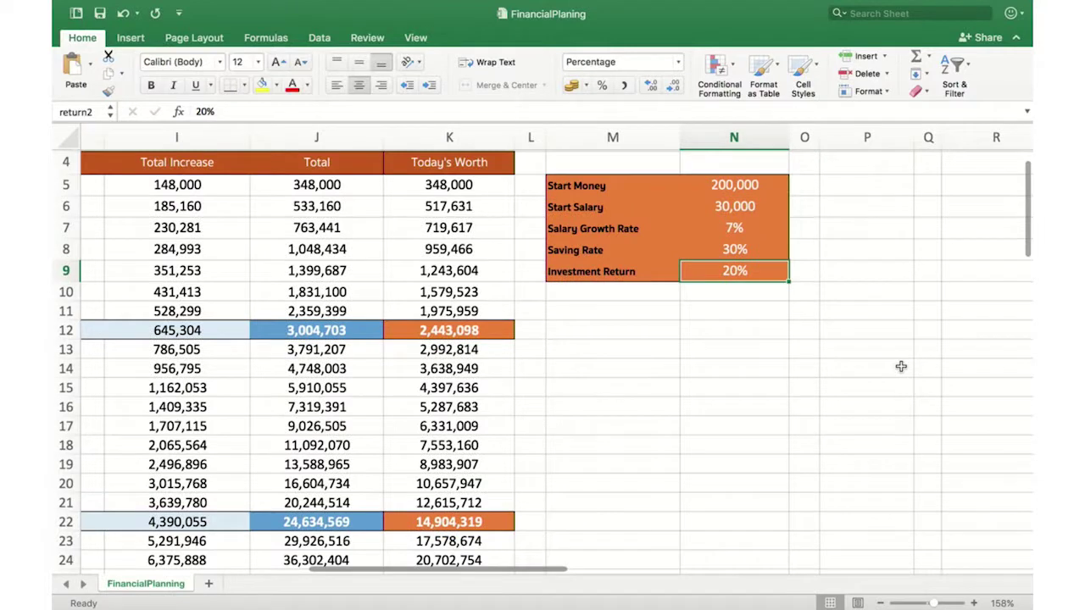
scroll(901, 366, down, 10)
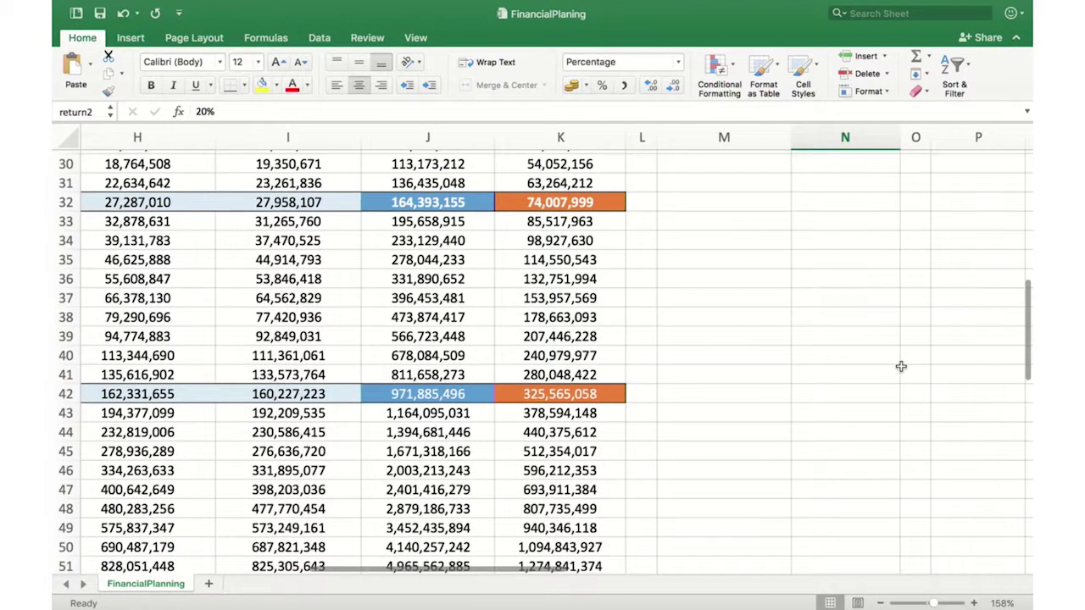
scroll(901, 367, left, 1)
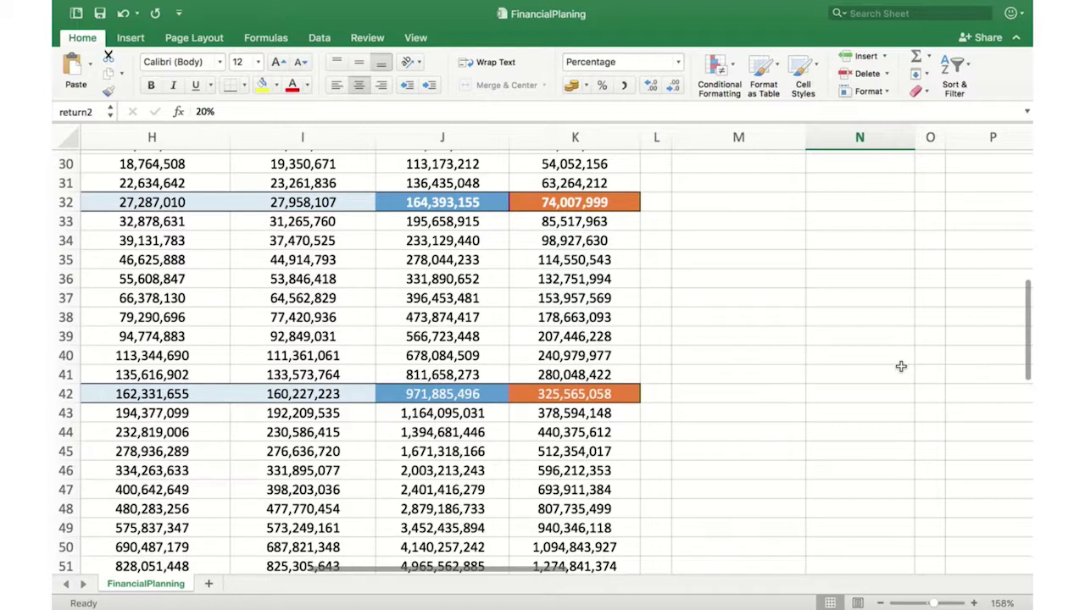
Step: Set the Investment Return in the assumptions block to 27%
scroll(901, 366, up, 10)
scroll(901, 366, right, 2)
scroll(901, 366, up, 1)
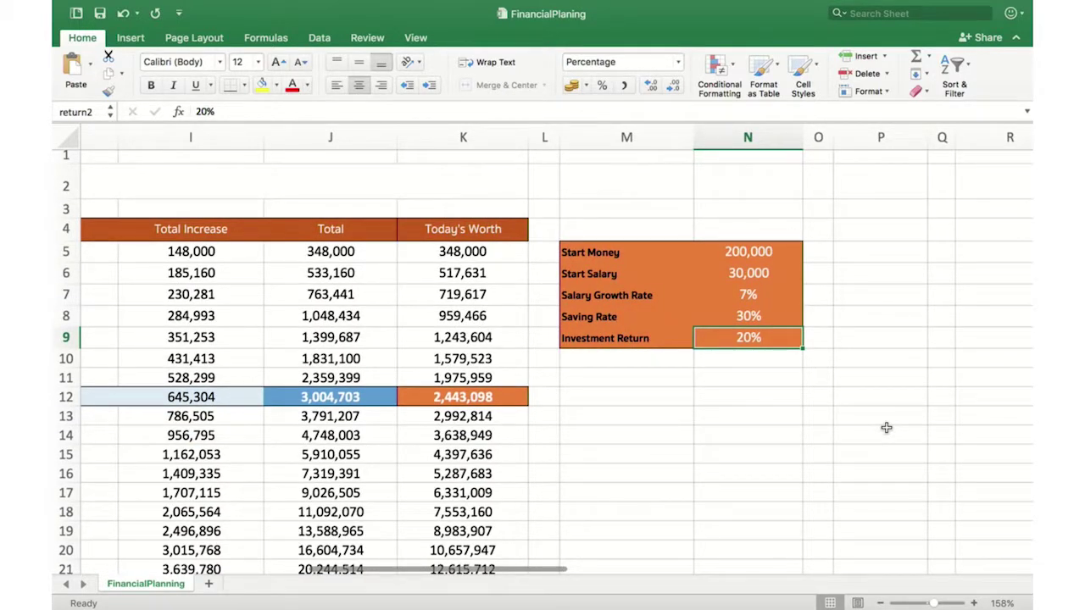
text(27)
key(Return)
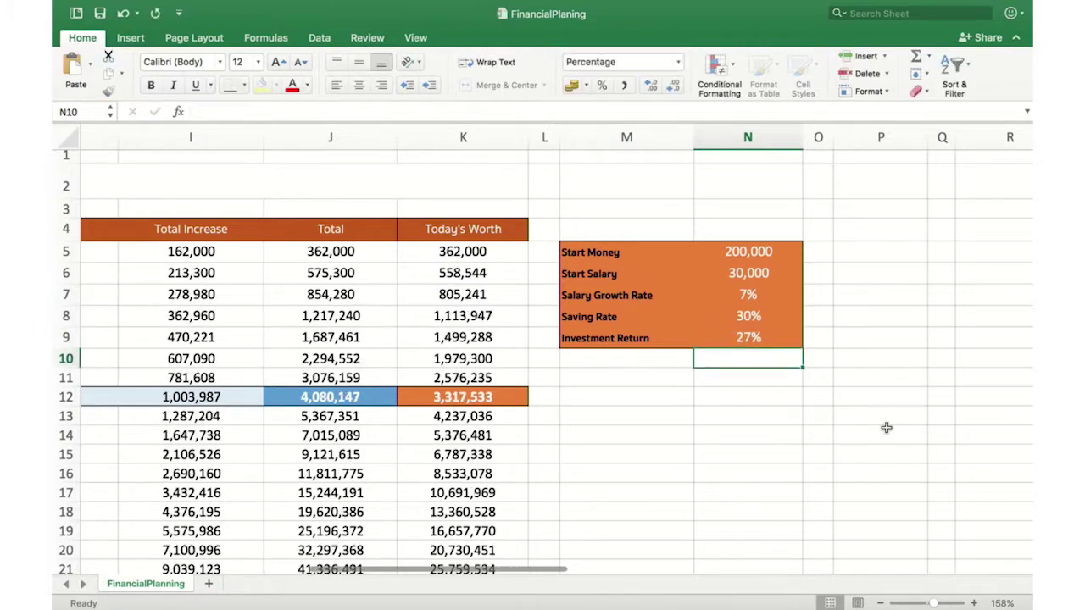
Step: Inspect the Total cell at age 60 under the 27% investment return
scroll(630, 430, down, 10)
scroll(629, 430, left, 3)
click(699, 441)
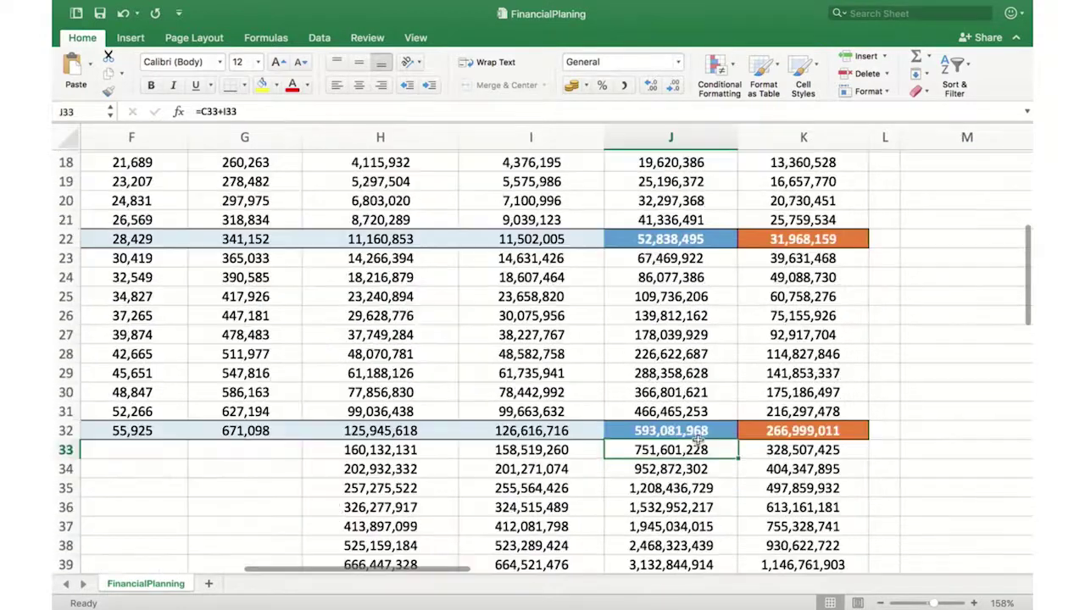
click(676, 432)
key(super+b)
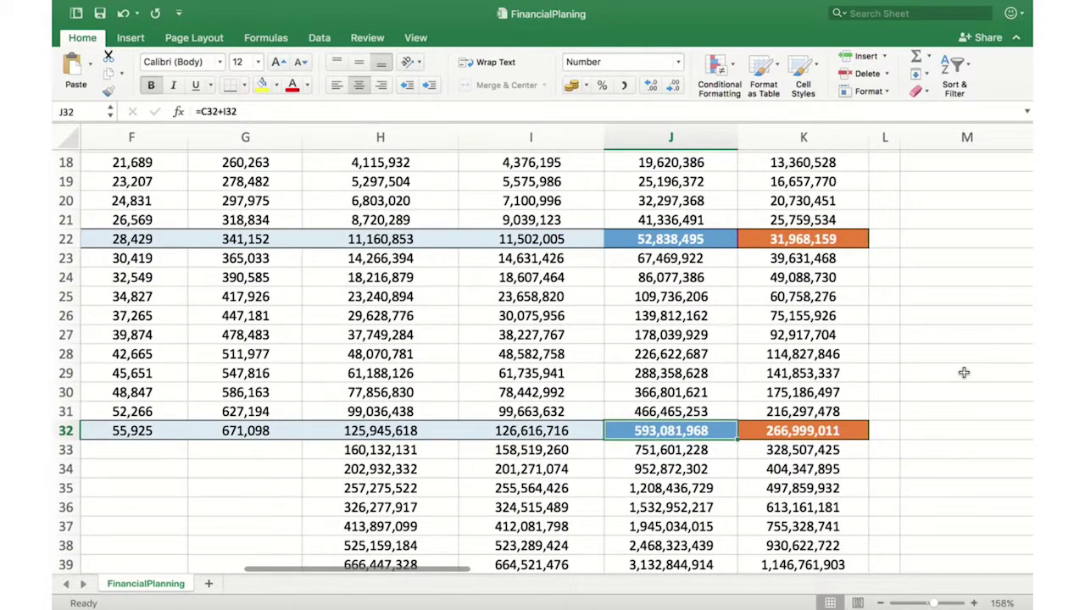
Step: Review the salary, expense, saving and investment columns from age 33, and check the Investment Return assumption
scroll(887, 345, up, 2)
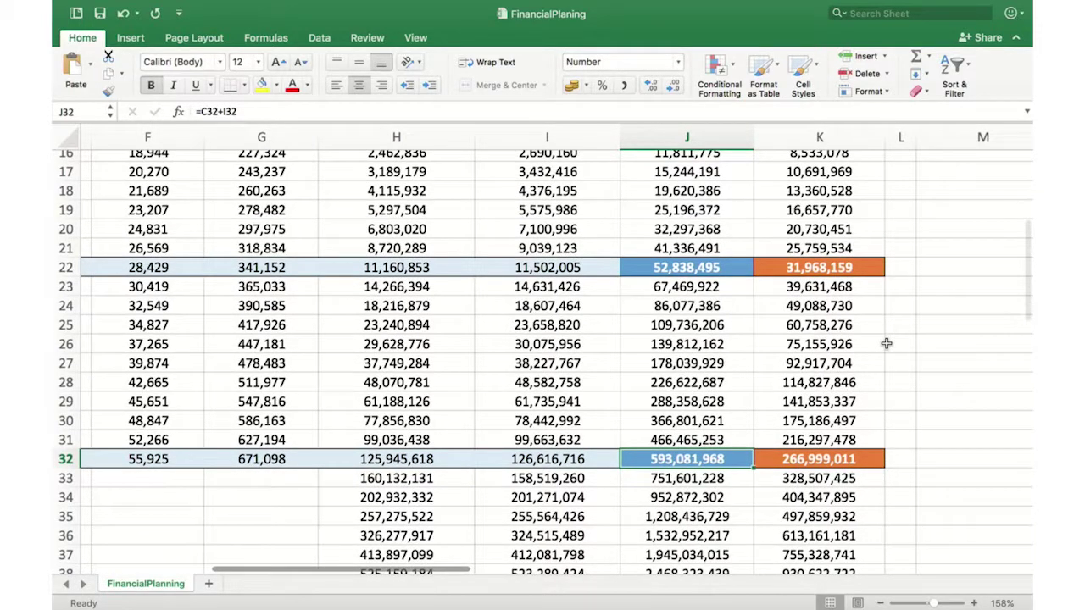
scroll(886, 343, left, 10)
scroll(886, 343, up, 8)
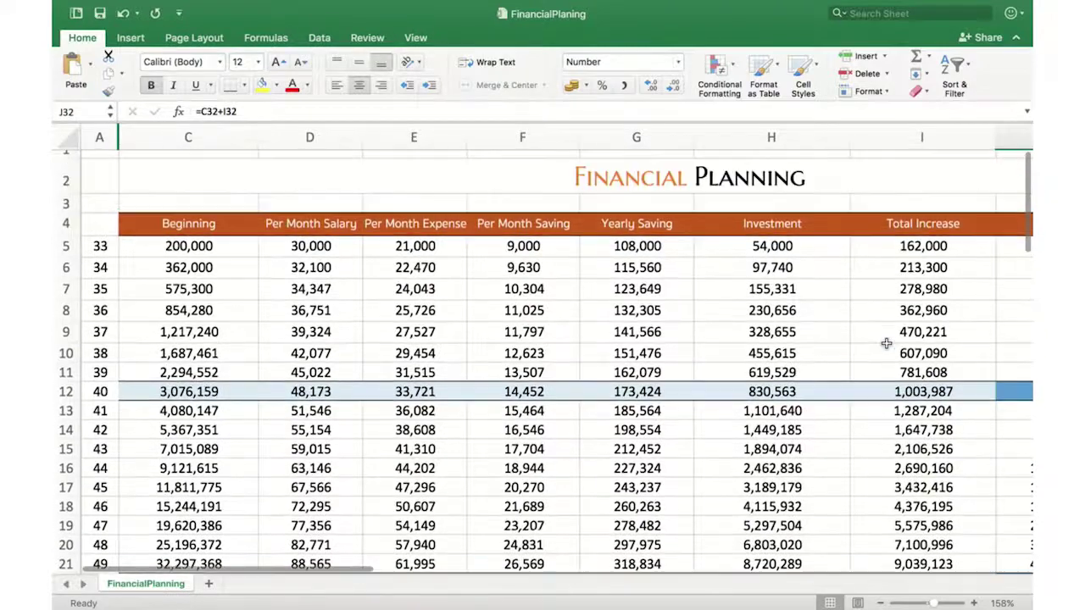
scroll(886, 343, down, 3)
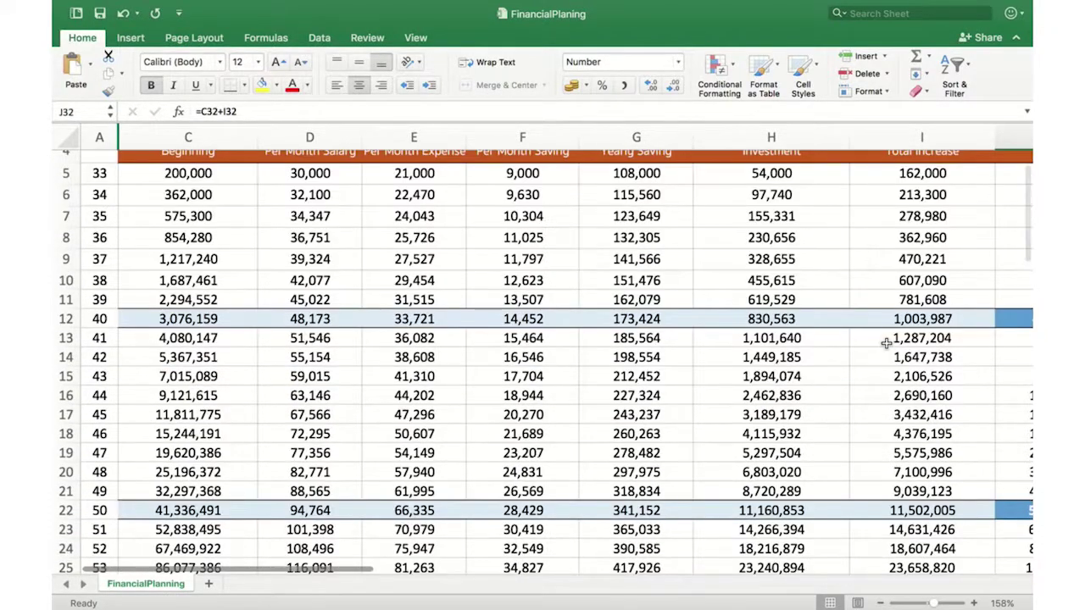
scroll(886, 344, up, 1)
scroll(886, 344, right, 3)
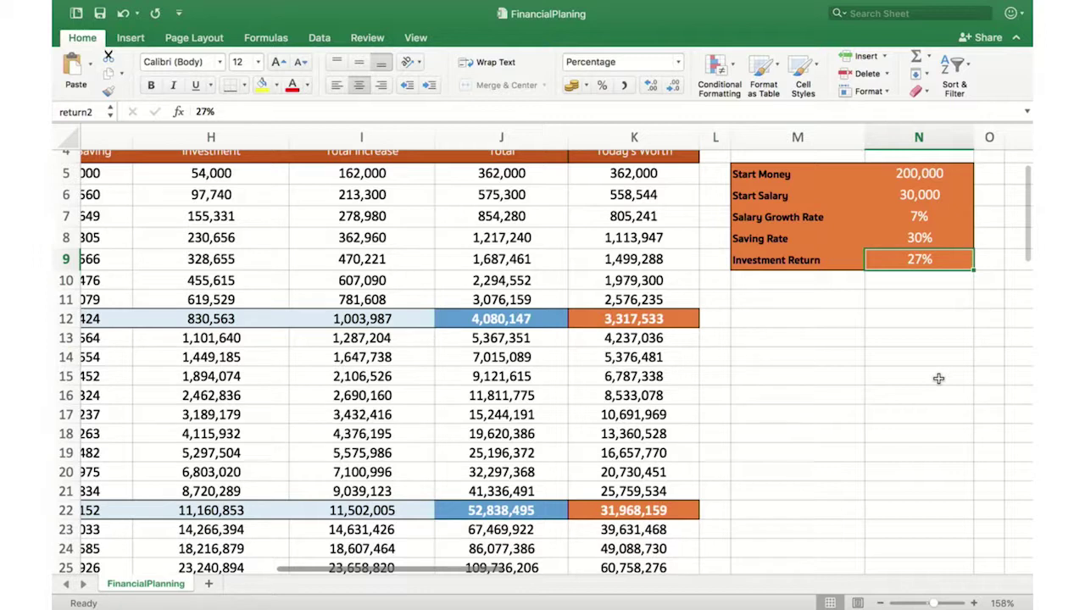
scroll(938, 379, down, 2)
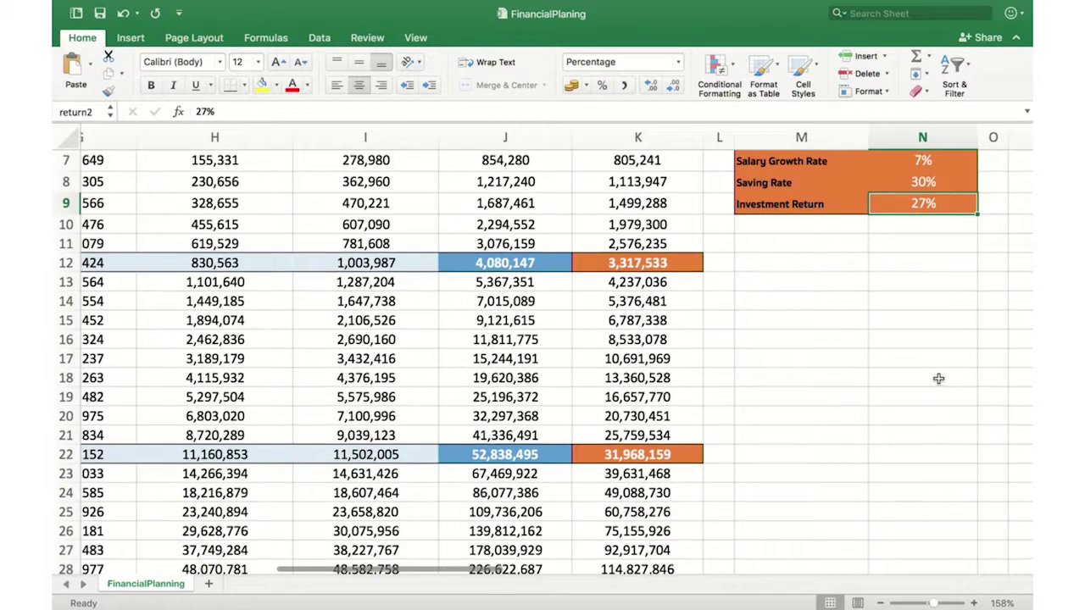
scroll(938, 379, up, 3)
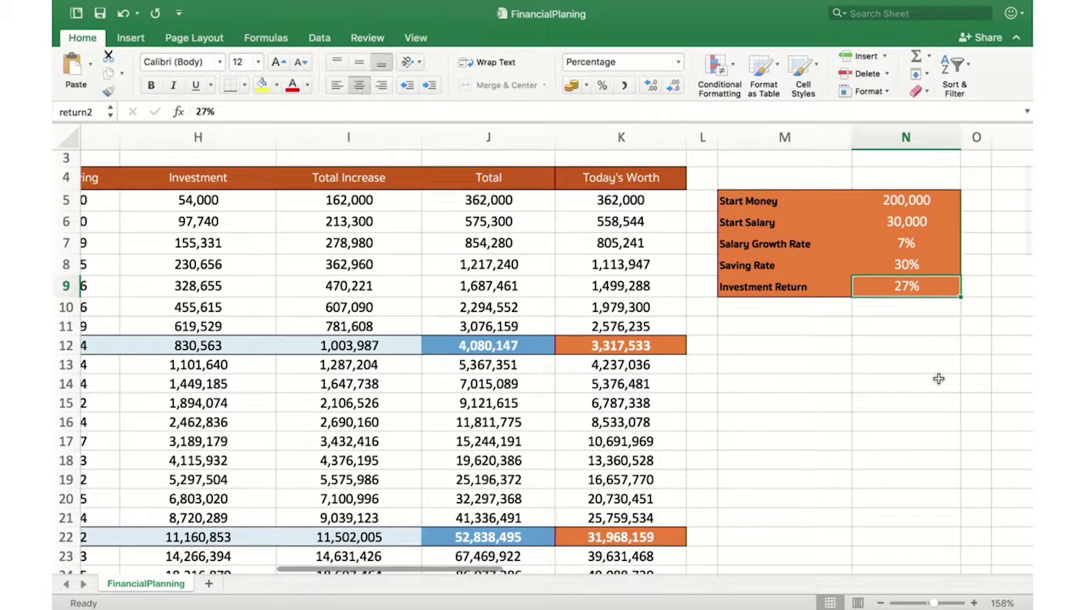
Step: Review the highlighted decade rows down the table and inspect the Total cell at age 70
scroll(938, 379, down, 3)
scroll(939, 379, down, 6)
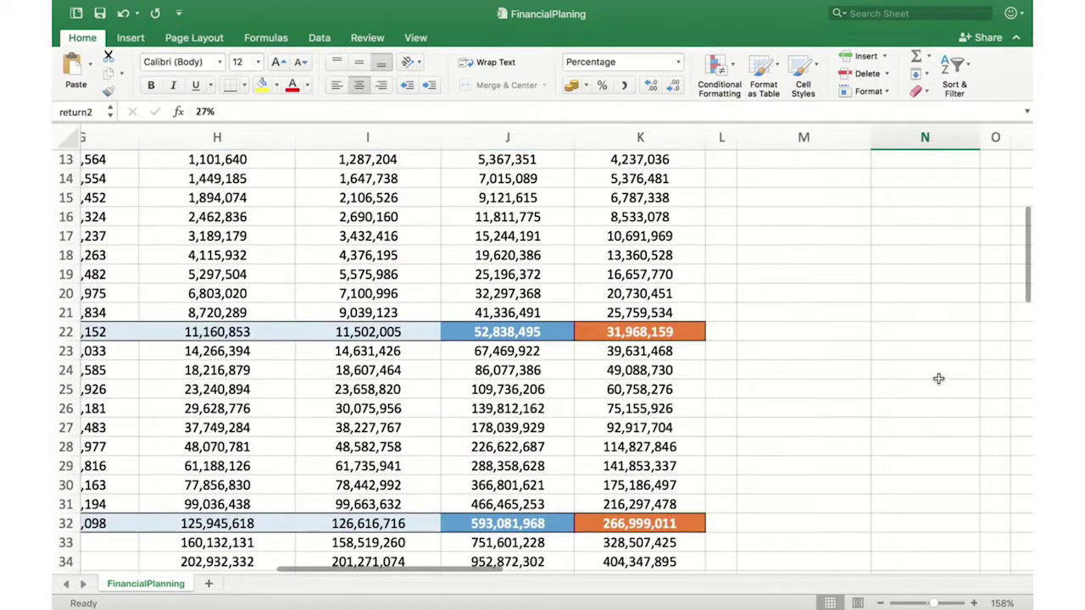
scroll(939, 379, down, 11)
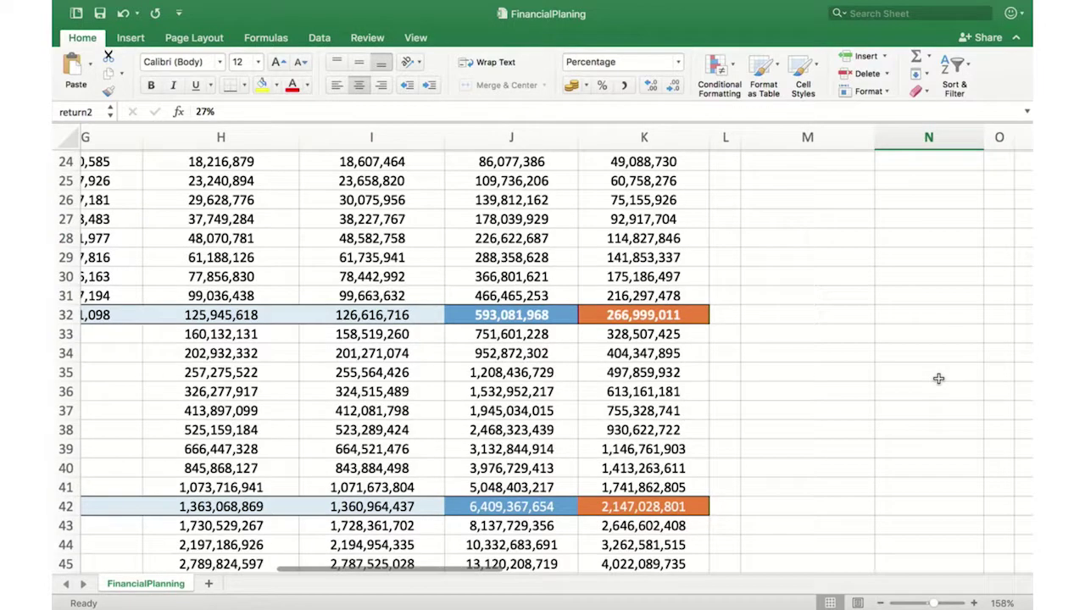
scroll(939, 379, down, 5)
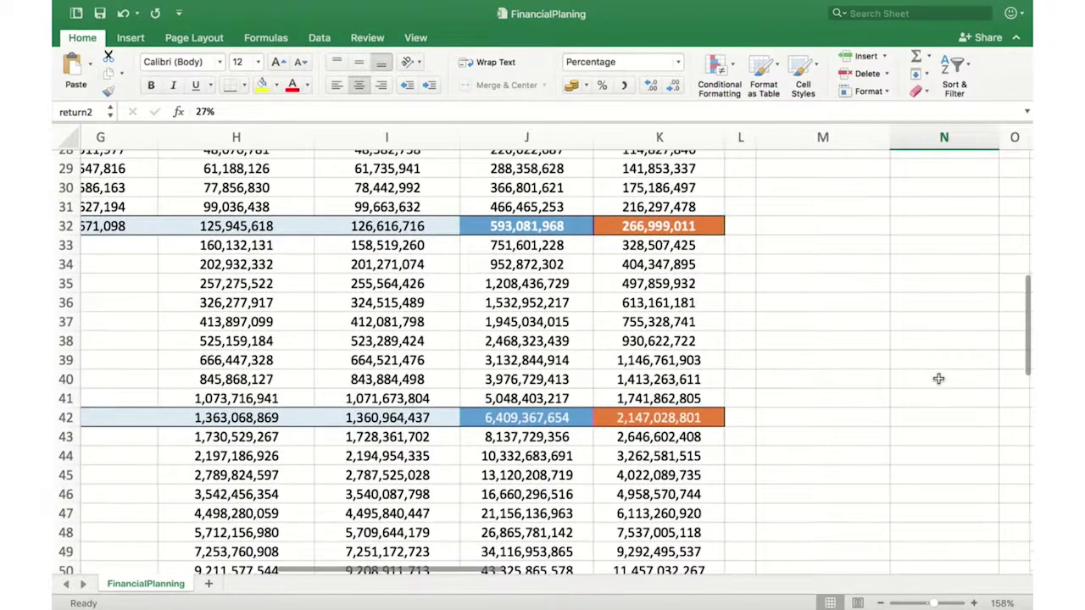
scroll(938, 379, left, 10)
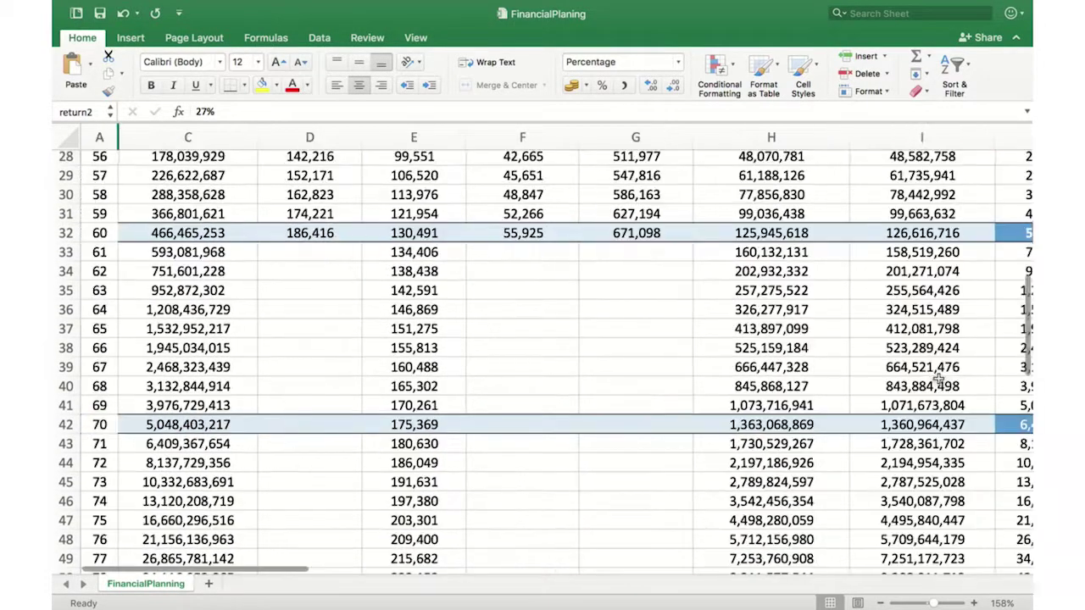
scroll(938, 378, down, 2)
scroll(938, 378, right, 4)
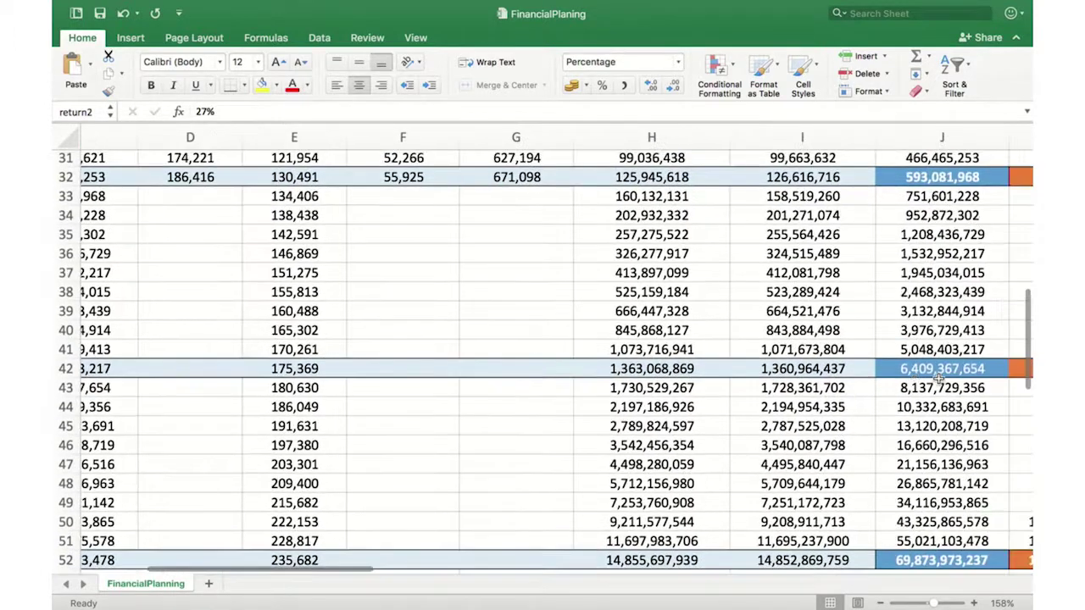
click(932, 372)
Step: Inspect the Total cells at ages 80 and 90 under the 27% investment return
scroll(900, 425, down, 5)
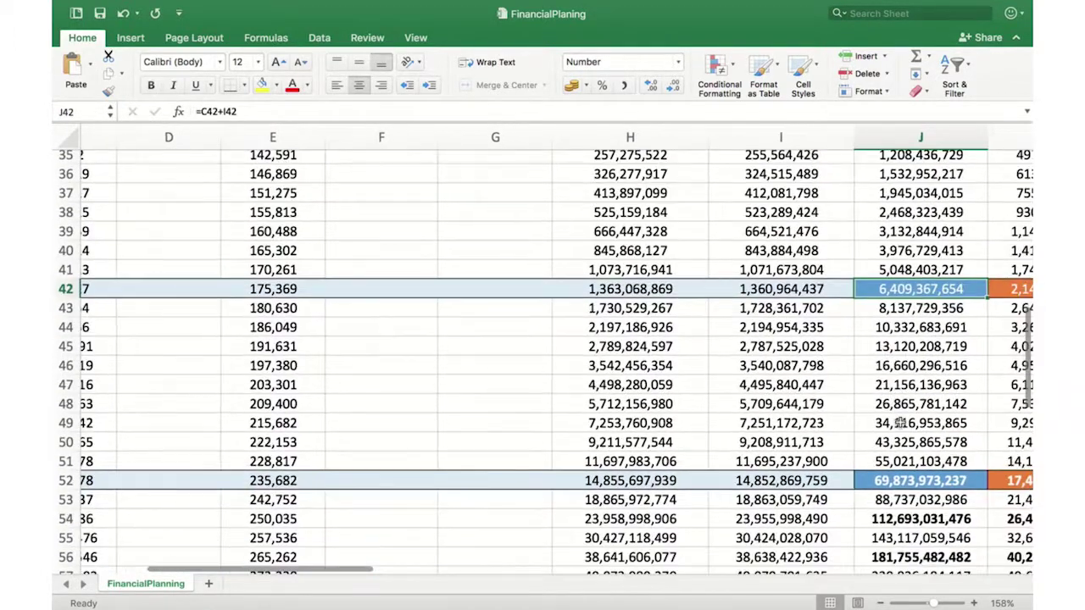
scroll(767, 461, left, 3)
scroll(767, 461, right, 5)
click(839, 463)
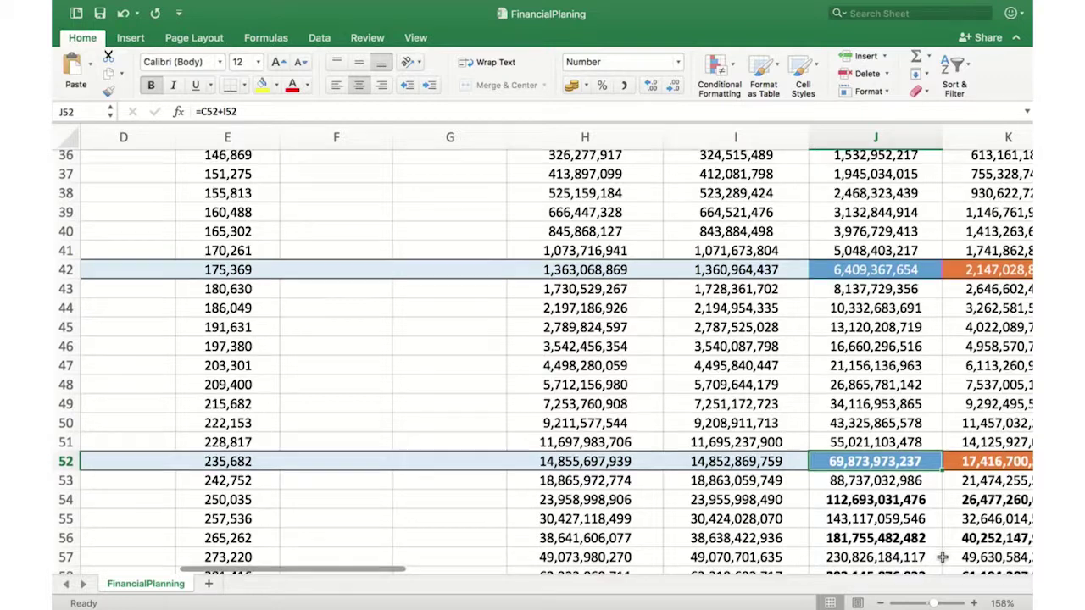
scroll(941, 558, down, 7)
click(873, 517)
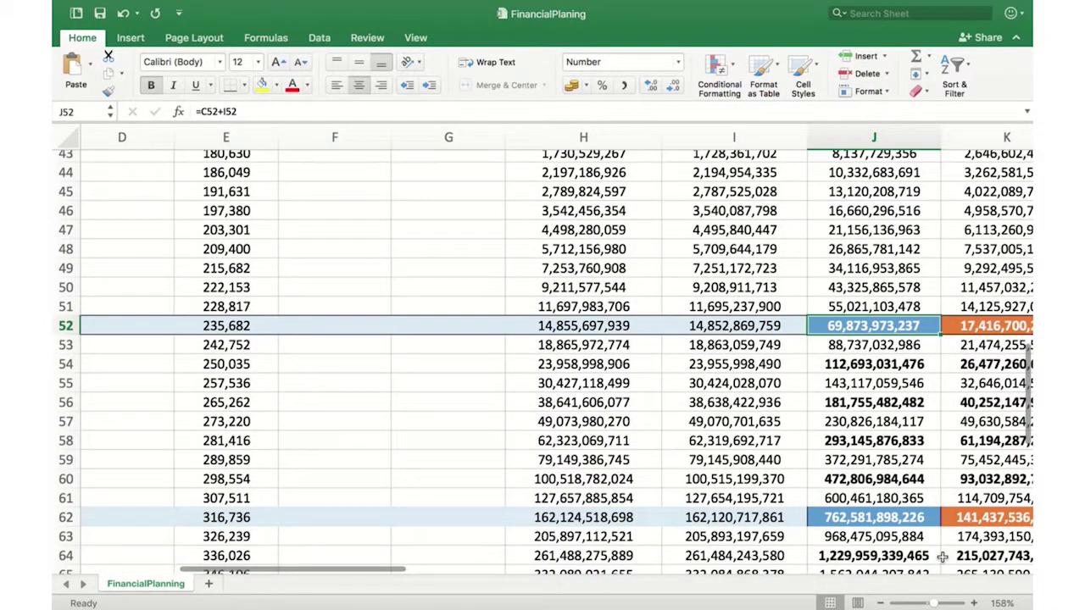
Step: Examine the age 90 row from Beginning to Today's Worth, and view the rows down to age 100
scroll(873, 474, down, 3)
scroll(873, 466, left, 6)
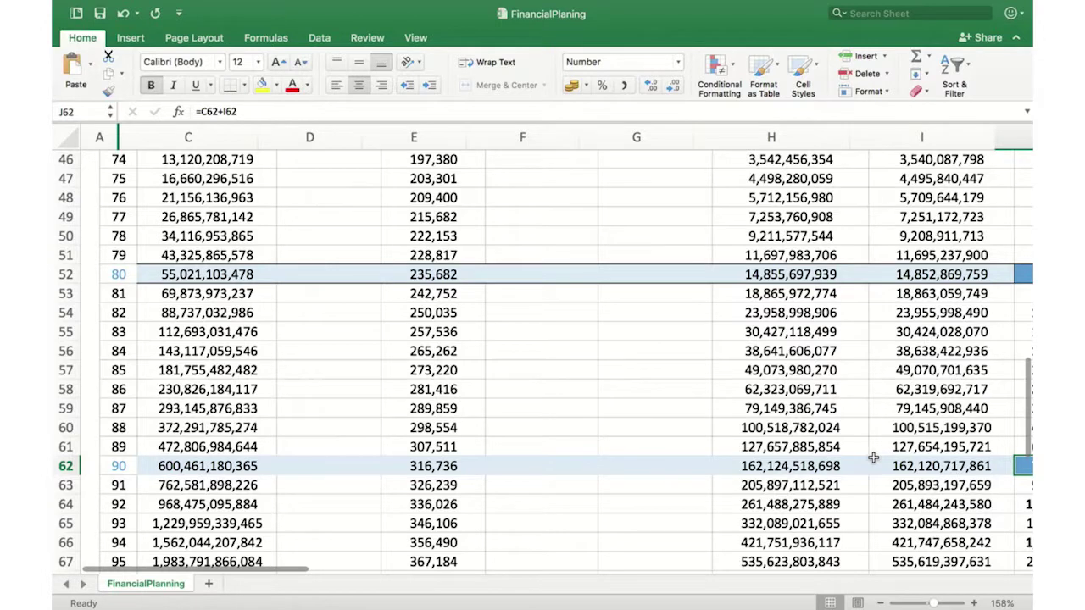
scroll(873, 457, right, 5)
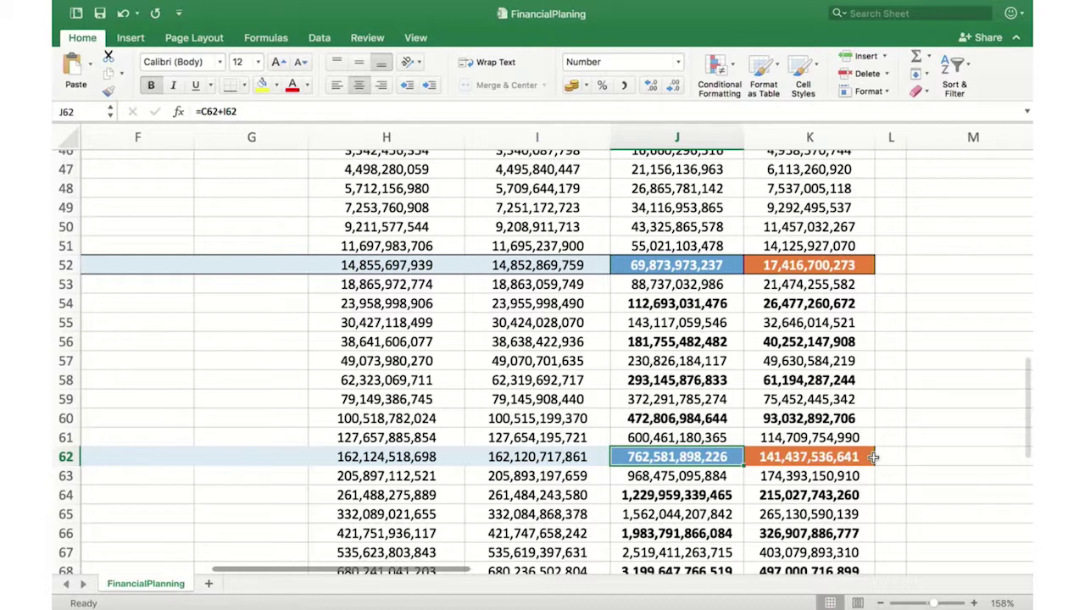
scroll(873, 457, left, 3)
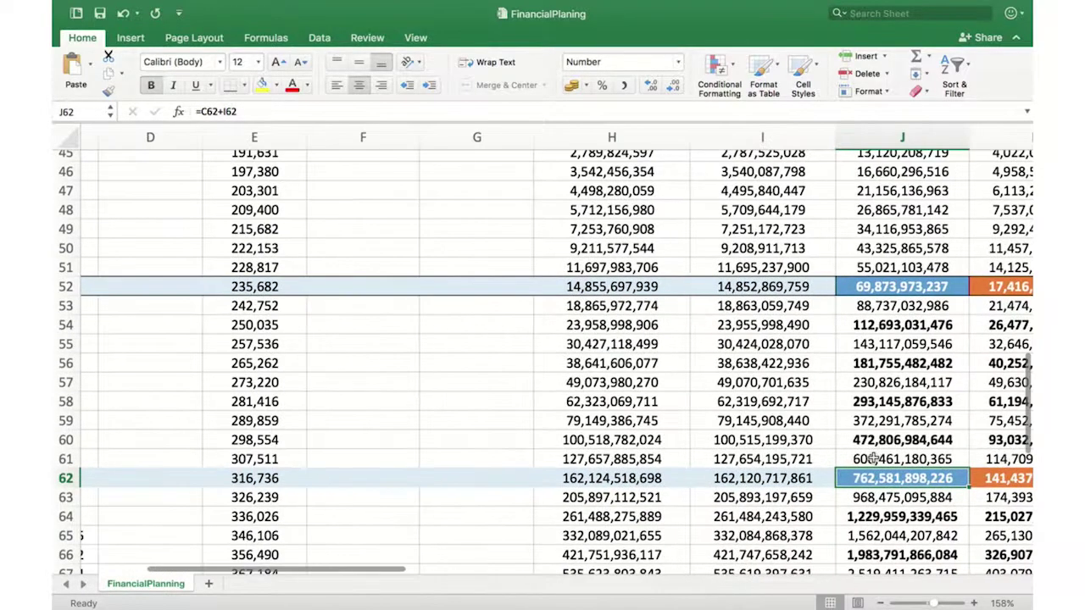
scroll(873, 457, right, 3)
scroll(873, 458, down, 2)
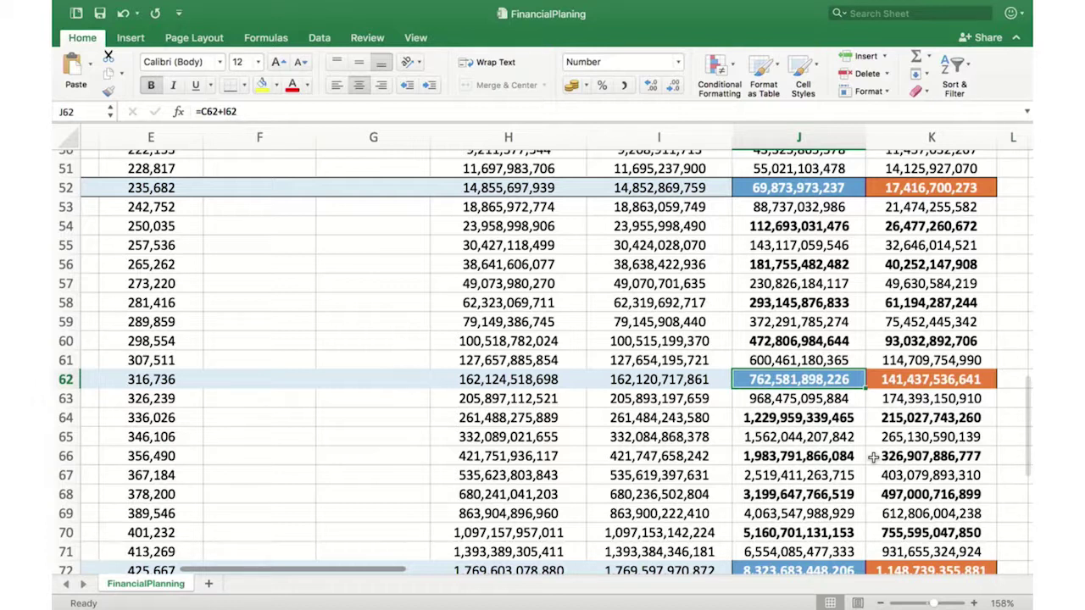
Step: Inspect the Total cell at age 100 and review that row from Beginning to Today's Worth
scroll(873, 457, down, 2)
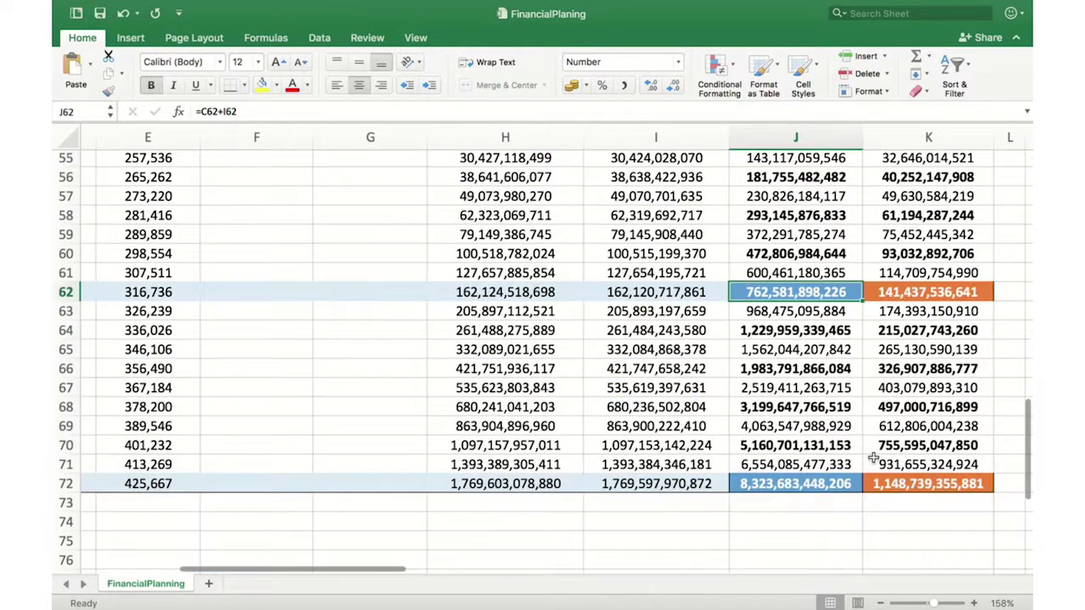
click(815, 484)
scroll(847, 491, left, 5)
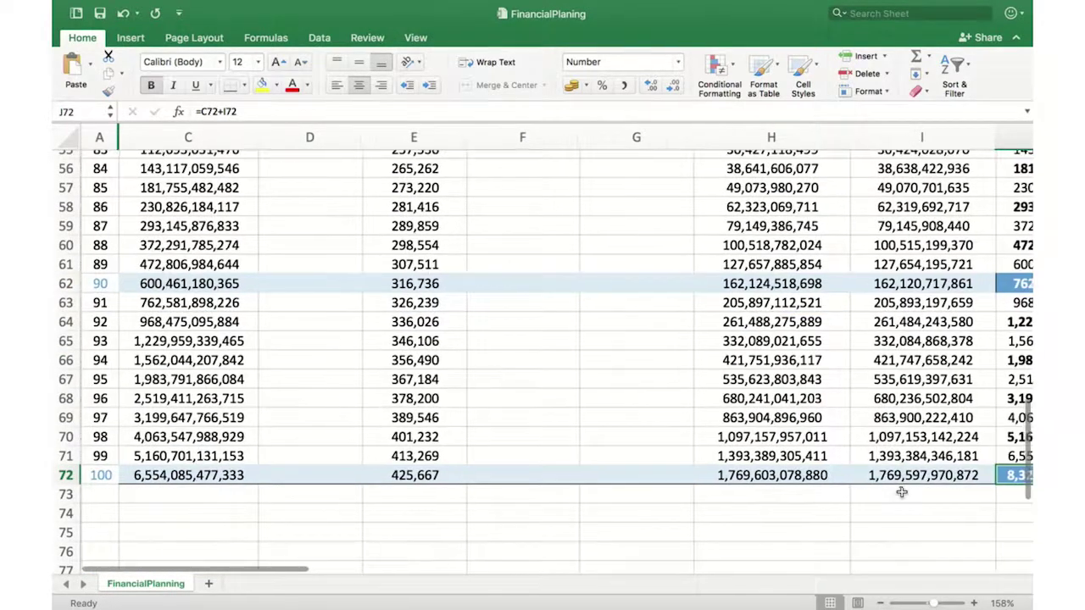
scroll(901, 496, right, 5)
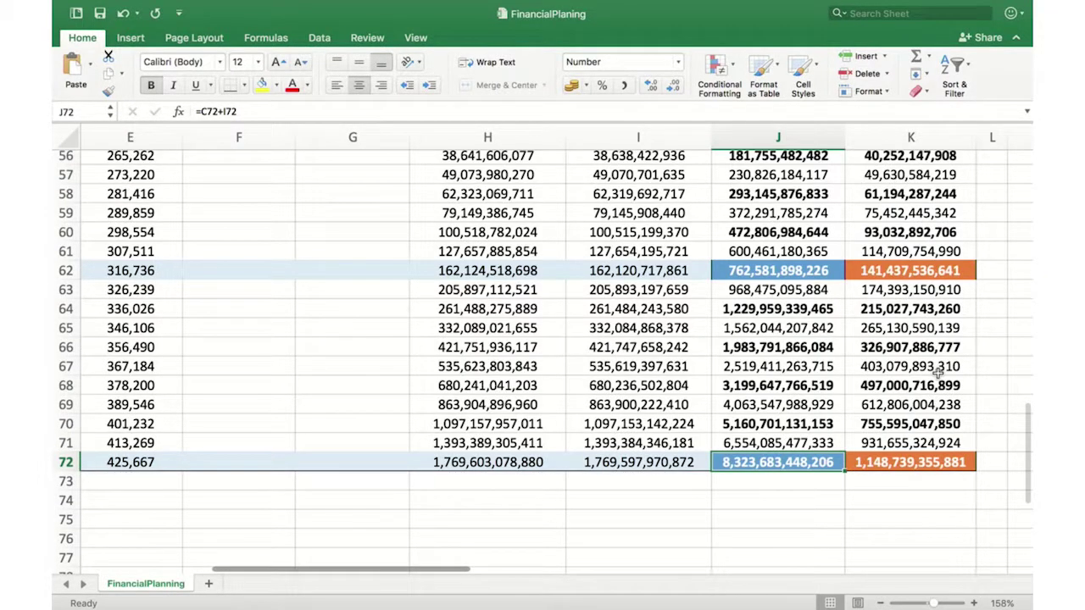
Step: Set the Start Money assumption to 1,000,000
scroll(939, 373, up, 20)
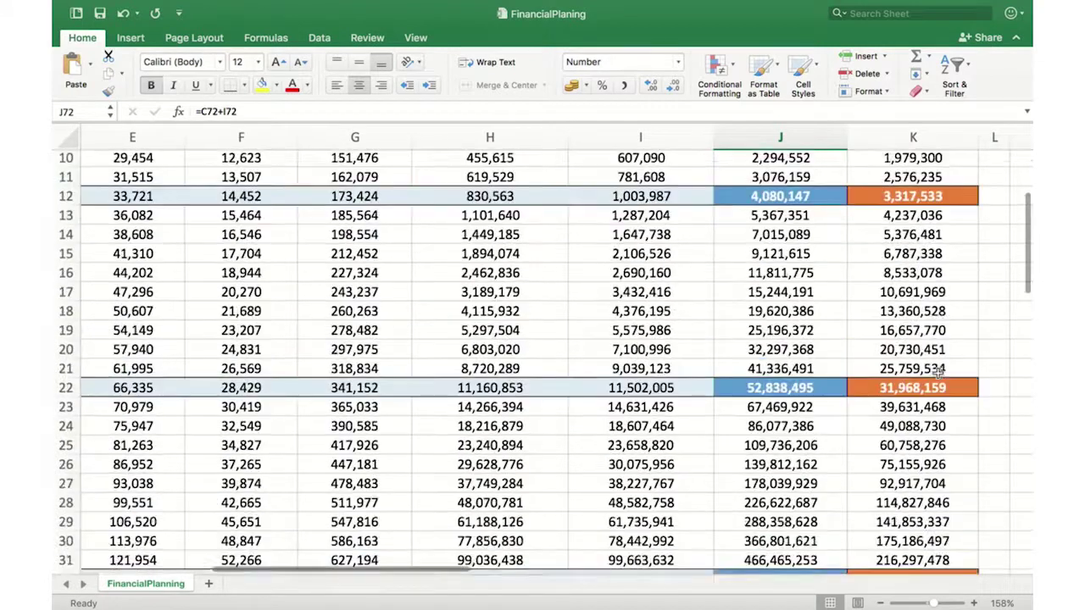
scroll(938, 372, right, 5)
scroll(938, 373, left, 2)
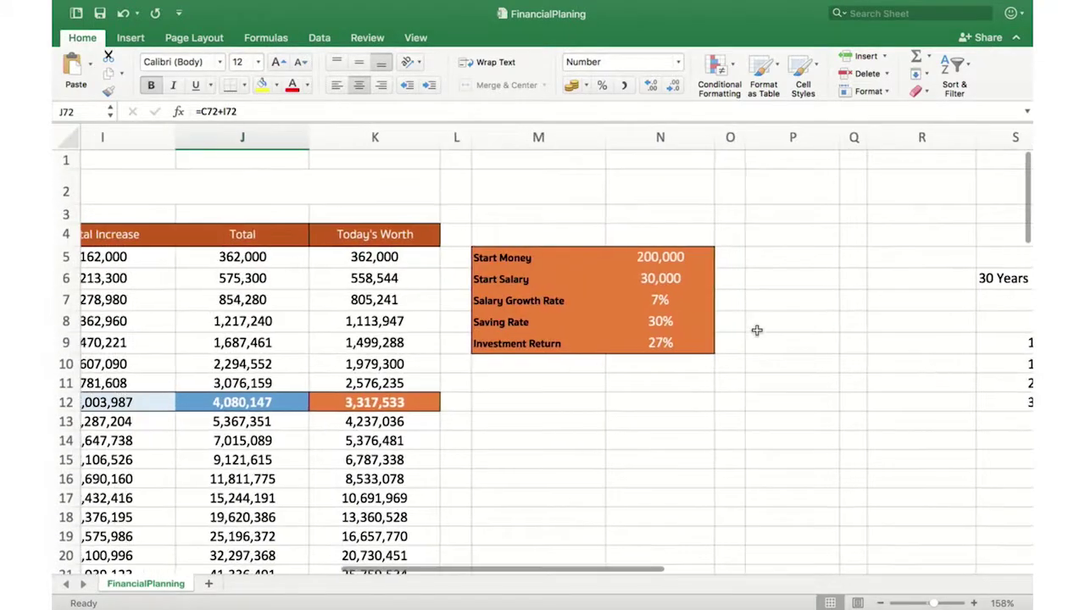
click(692, 340)
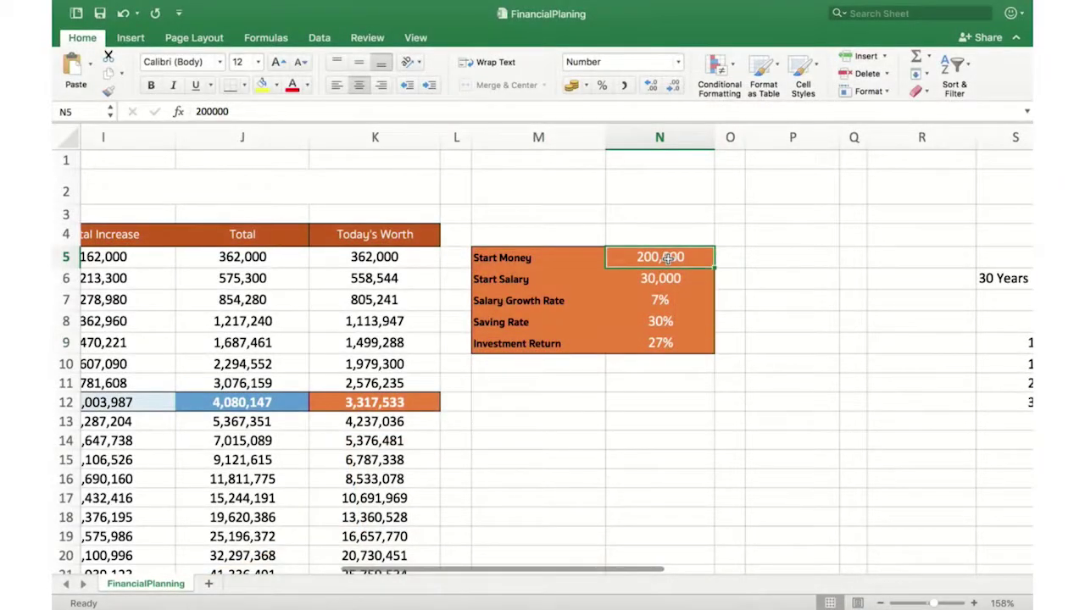
text(5)
key(BackSpace)
text(1,000,00)
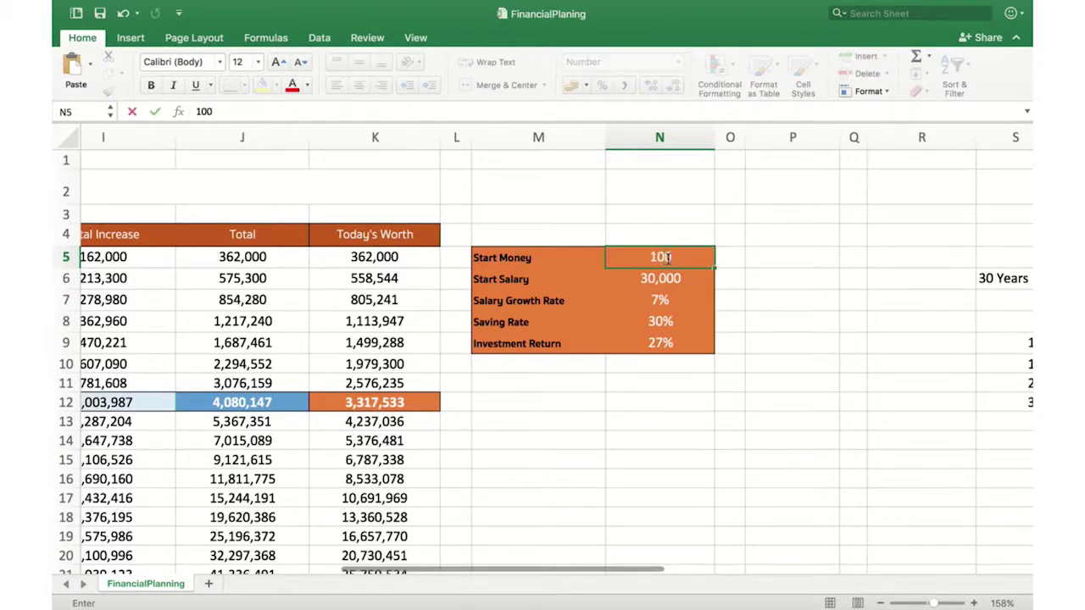
text(0000)
key(Return)
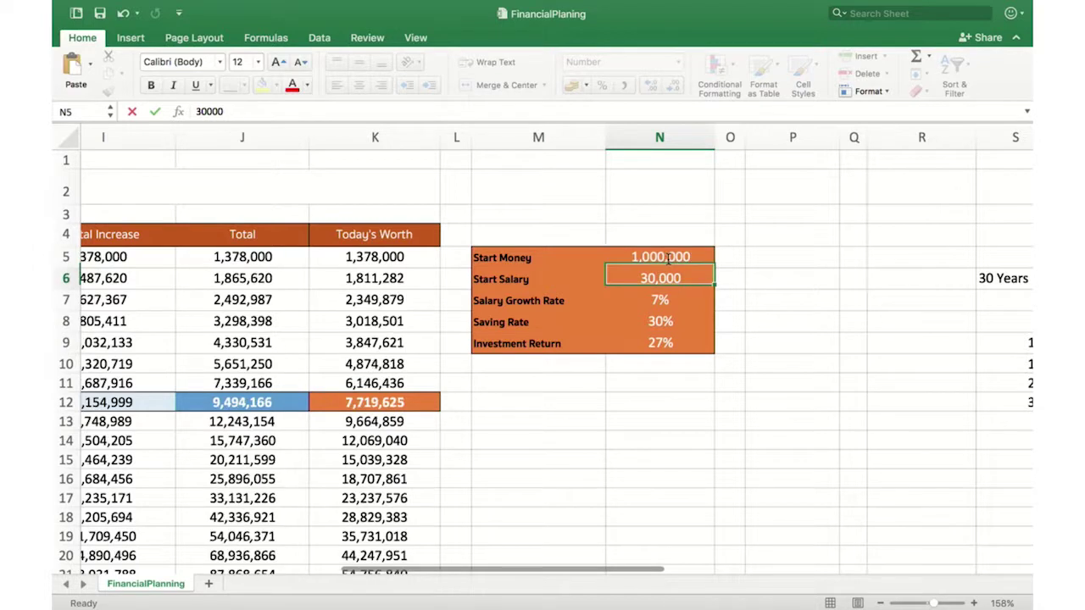
Step: Set the Saving Rate to 50% and the Investment Return to 20%
click(690, 301)
click(671, 327)
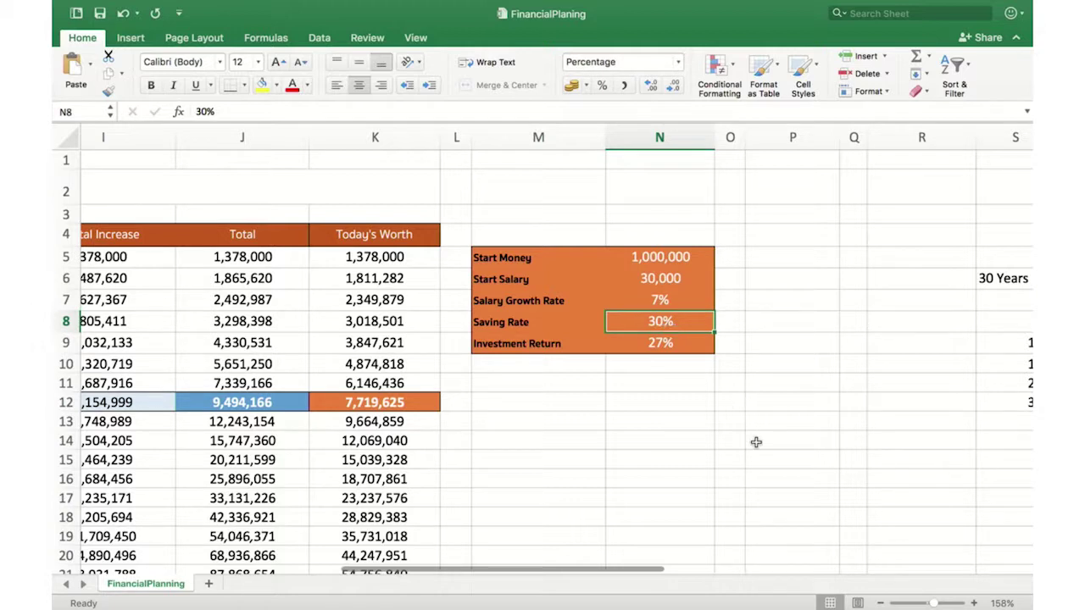
text(50)
key(Return)
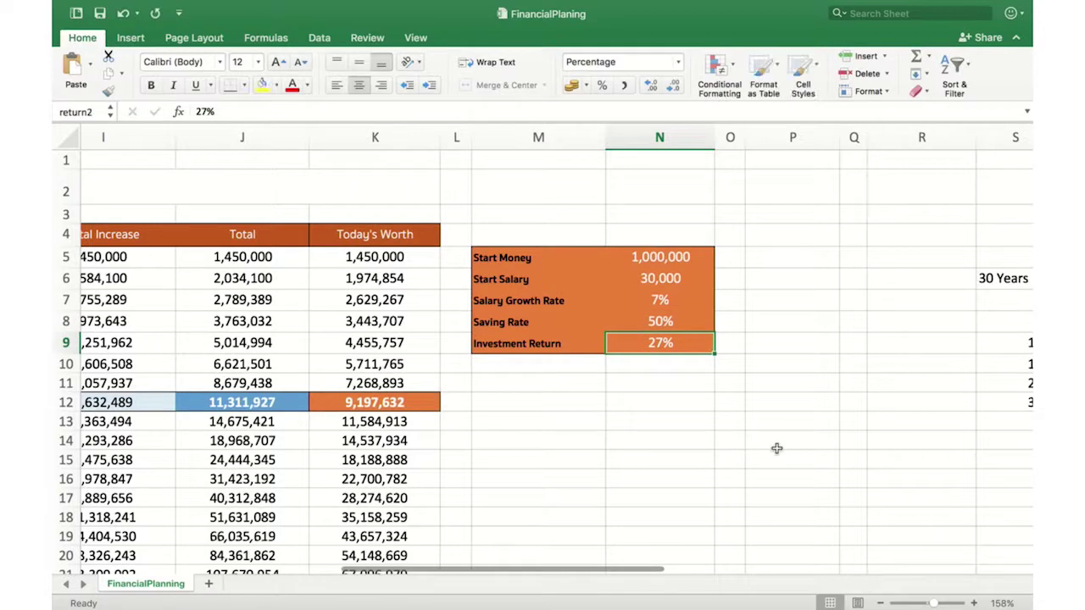
text(20)
key(Return)
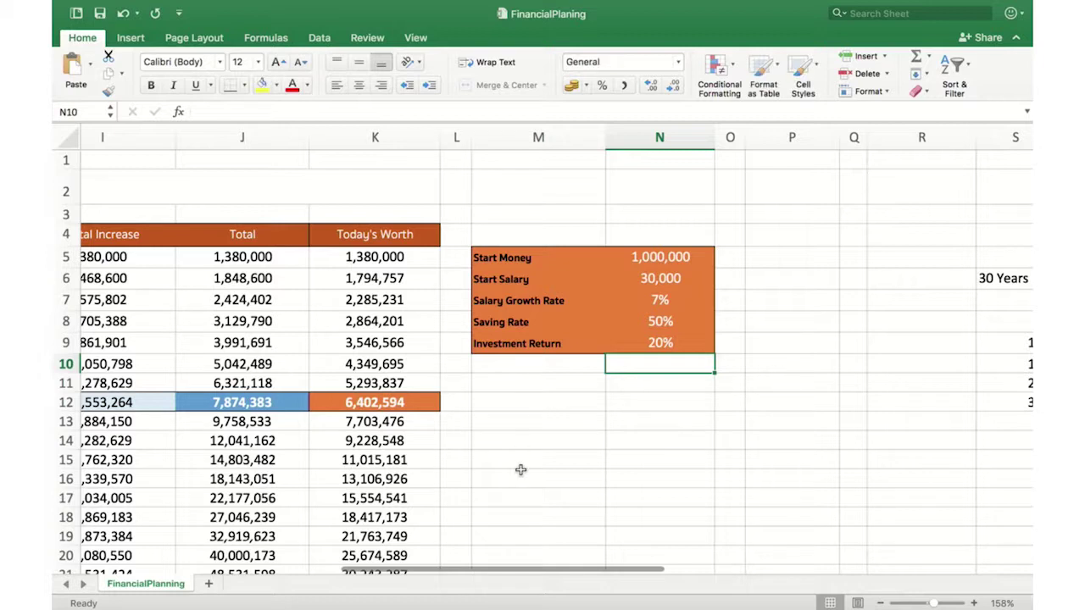
Step: Inspect the Total cells at ages 60 and 70 under the 20% investment return
scroll(521, 470, down, 10)
scroll(521, 470, left, 4)
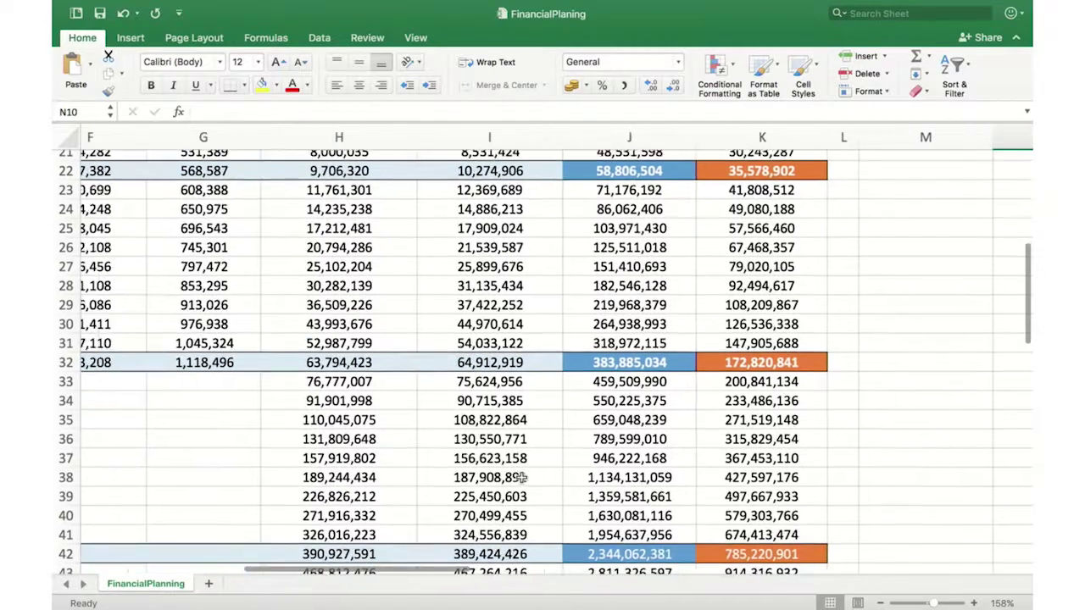
click(631, 362)
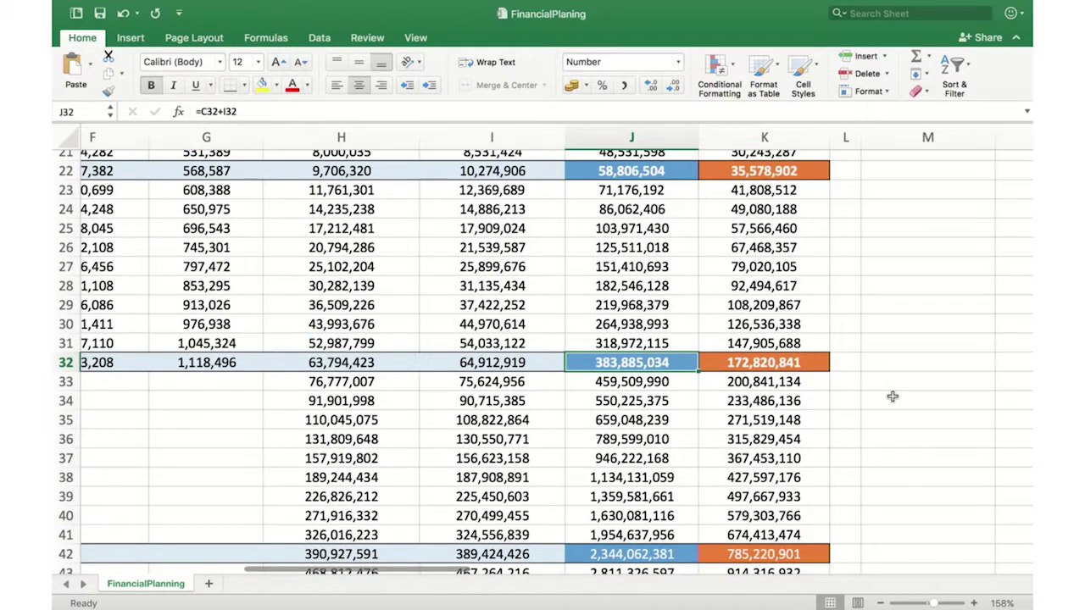
scroll(893, 396, down, 5)
click(672, 284)
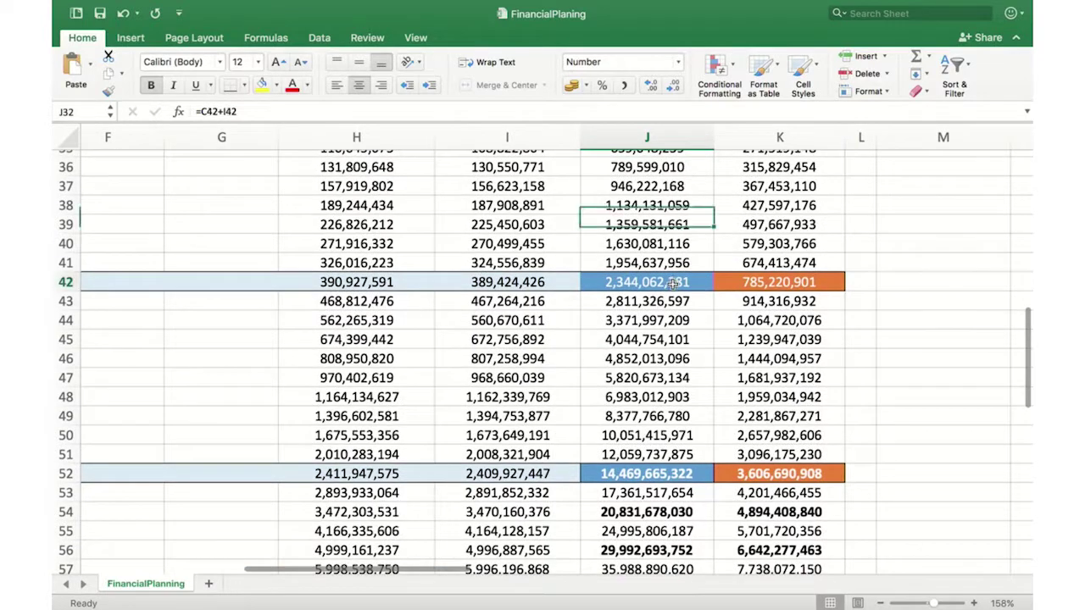
scroll(672, 284, left, 3)
scroll(682, 356, right, 3)
scroll(682, 356, down, 1)
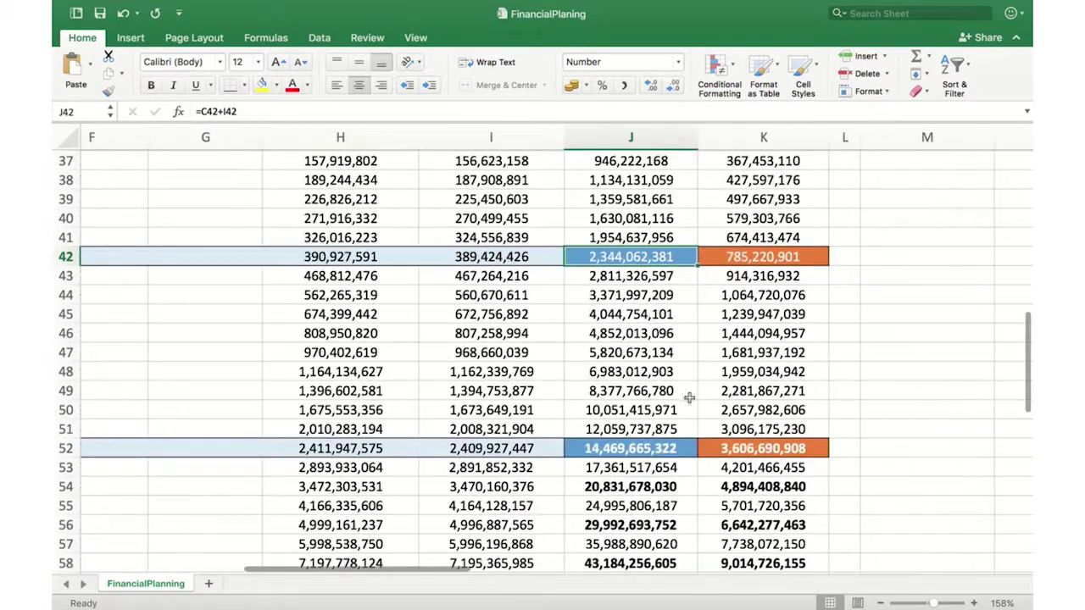
Step: Inspect the Total cells at ages 80, 90 and 100 under the 20% investment return
click(626, 447)
scroll(623, 445, left, 3)
scroll(623, 445, down, 1)
scroll(623, 445, down, 5)
scroll(623, 445, right, 3)
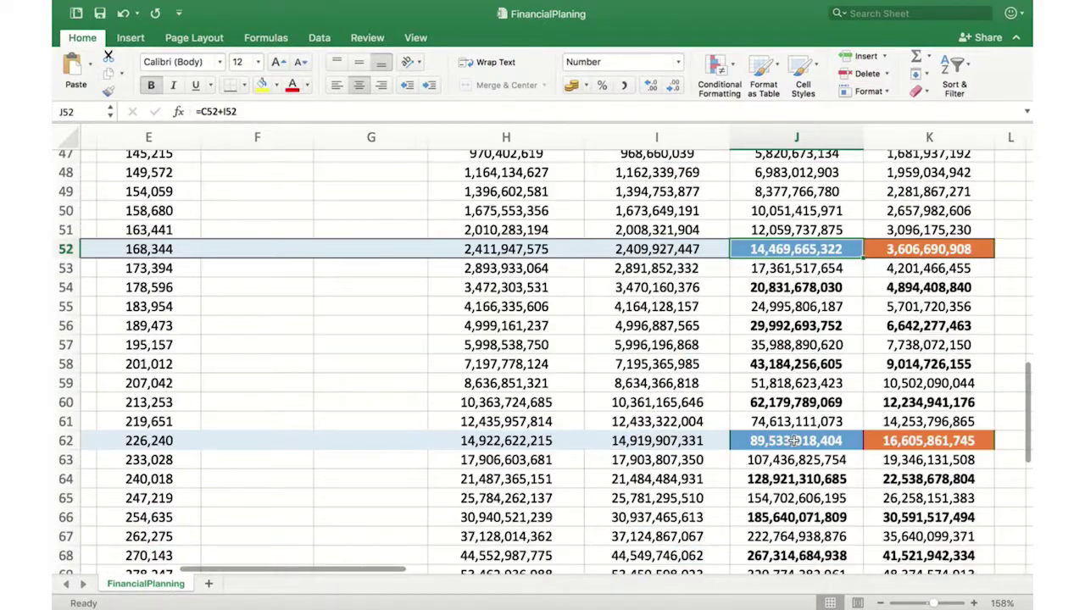
scroll(794, 440, down, 2)
scroll(794, 439, left, 3)
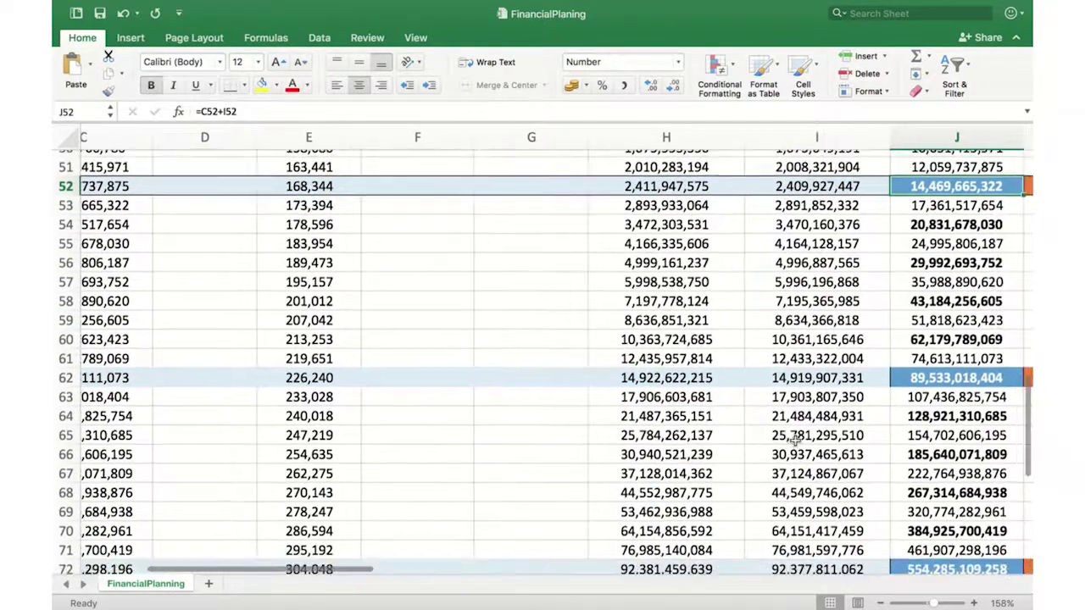
scroll(794, 439, down, 2)
scroll(794, 438, right, 1)
click(913, 345)
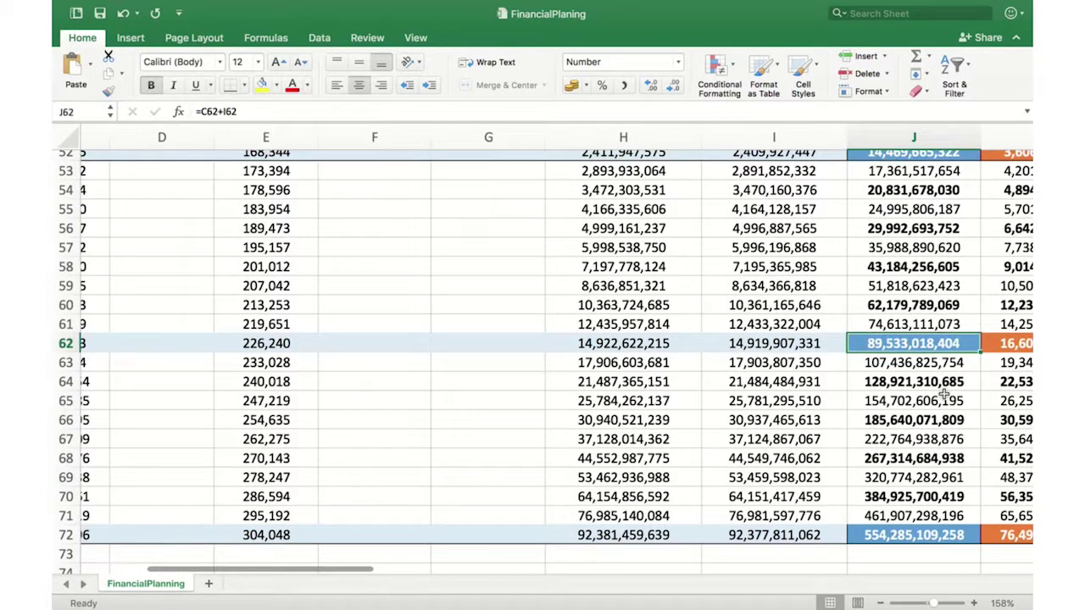
click(933, 527)
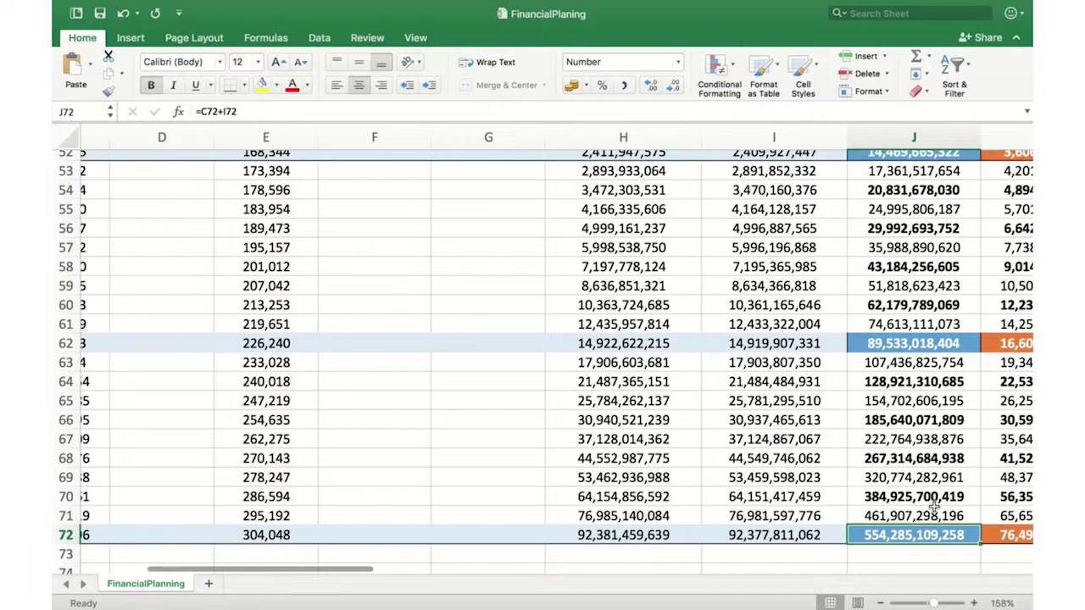
Step: Return to the assumptions table and check the Investment Return and Saving Rate values
scroll(911, 480, right, 5)
scroll(912, 484, up, 15)
scroll(911, 484, right, 2)
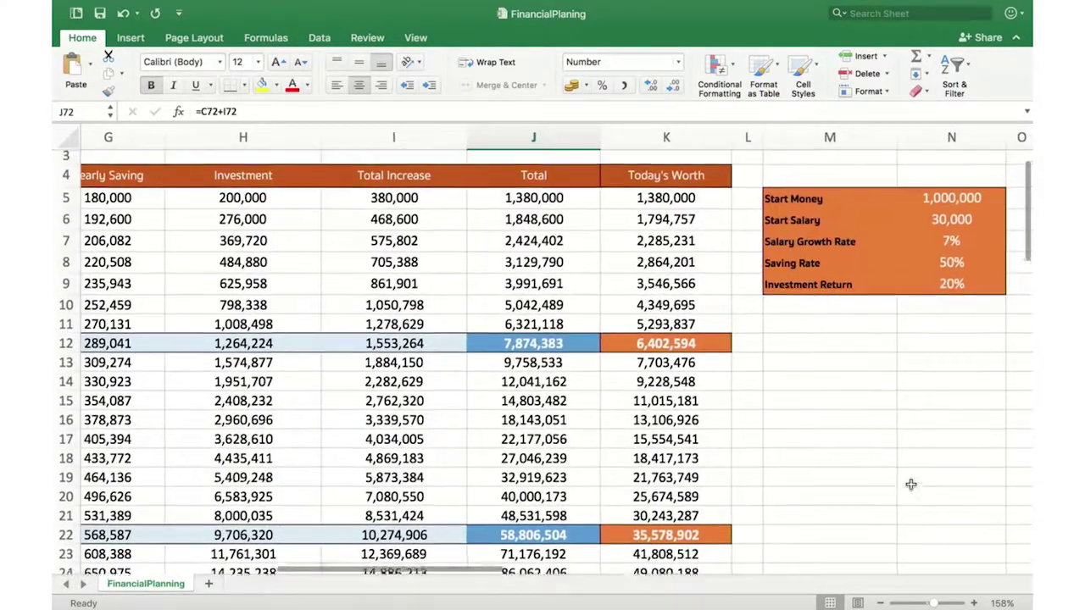
scroll(911, 484, left, 1)
click(979, 292)
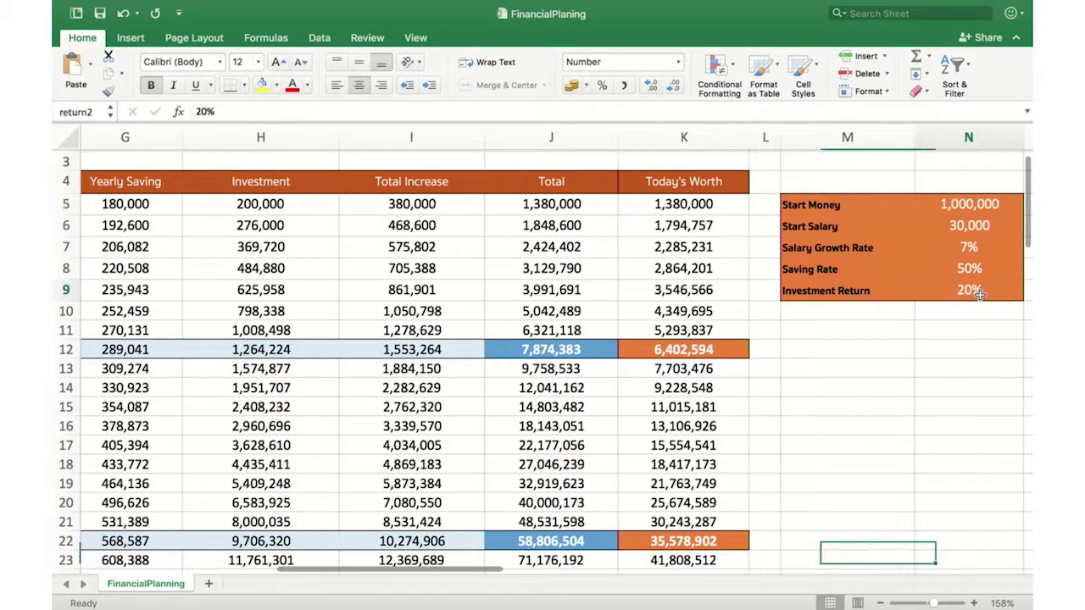
click(967, 268)
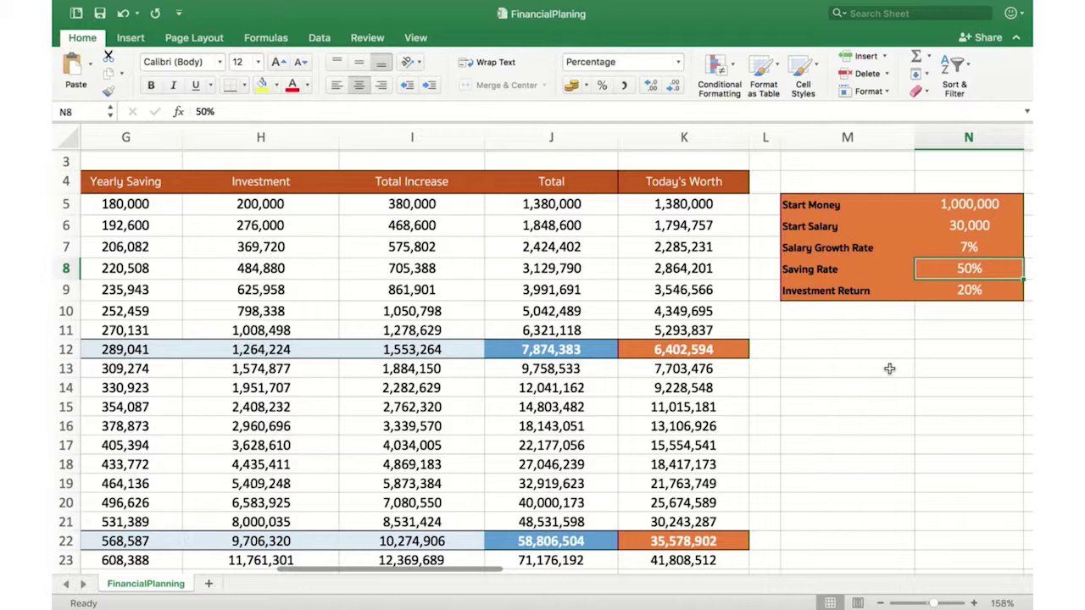
Step: Set the Investment Return to 10% and the Saving Rate to 30%
click(966, 288)
text(10%)
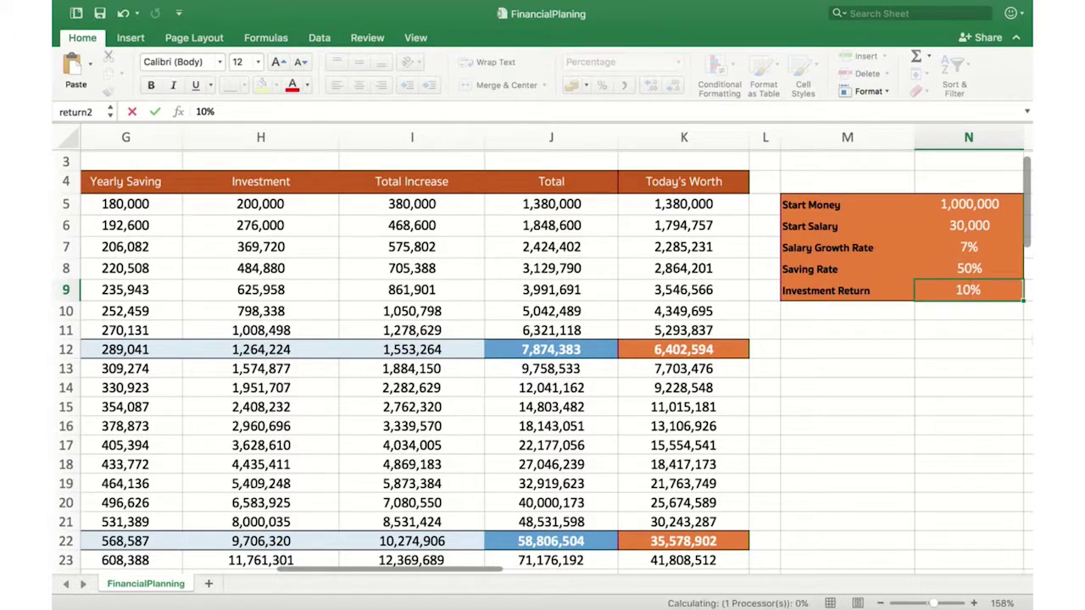
key(Up)
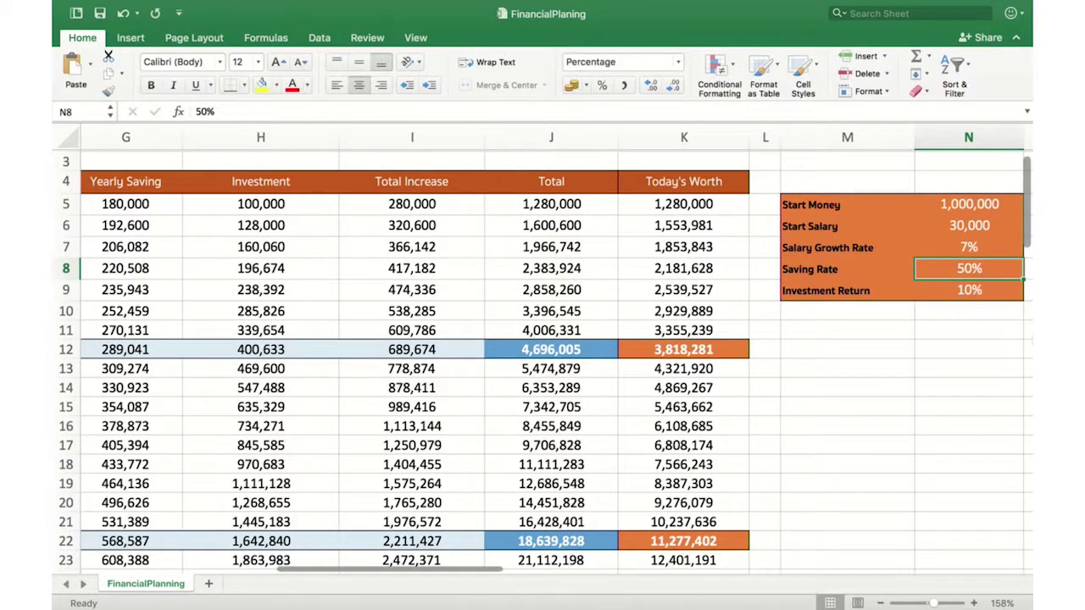
key(Return)
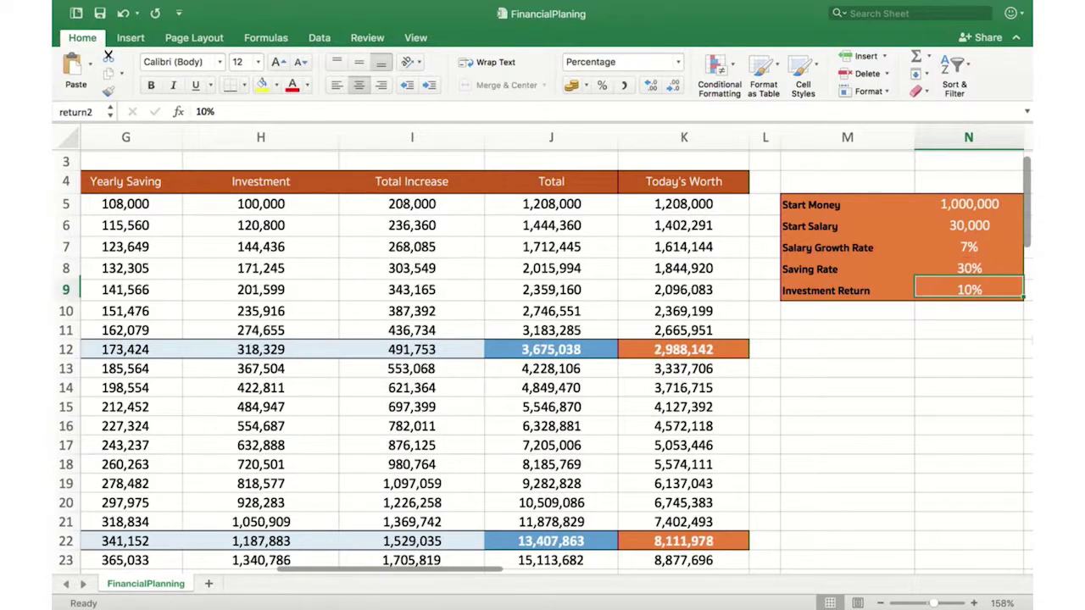
Step: Set the Start Money assumption to 200,000
key(Up)
key(Up)
key(Up)
key(Up)
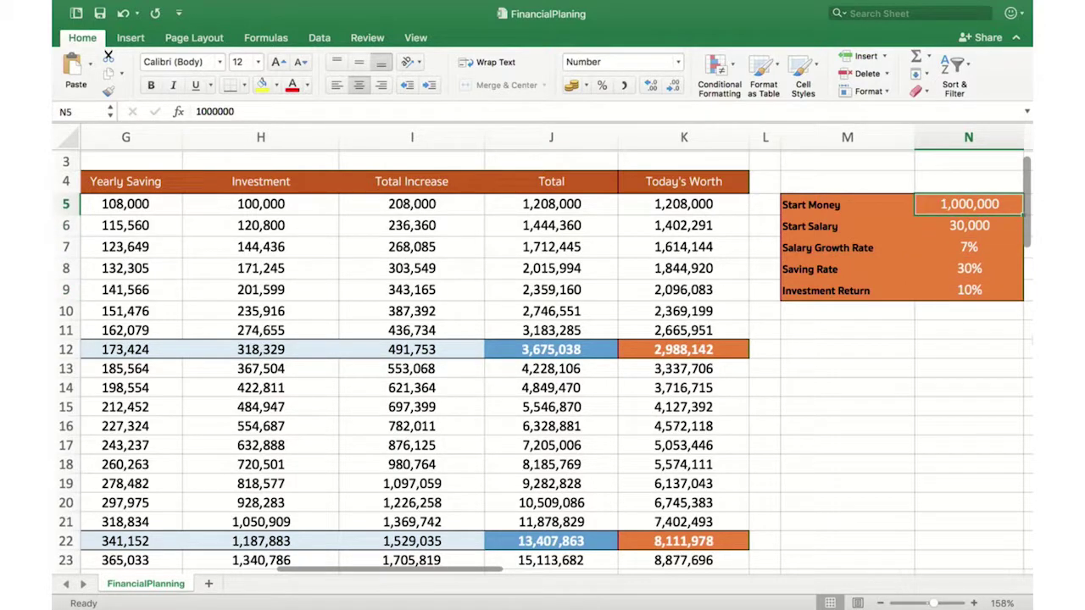
text(200000)
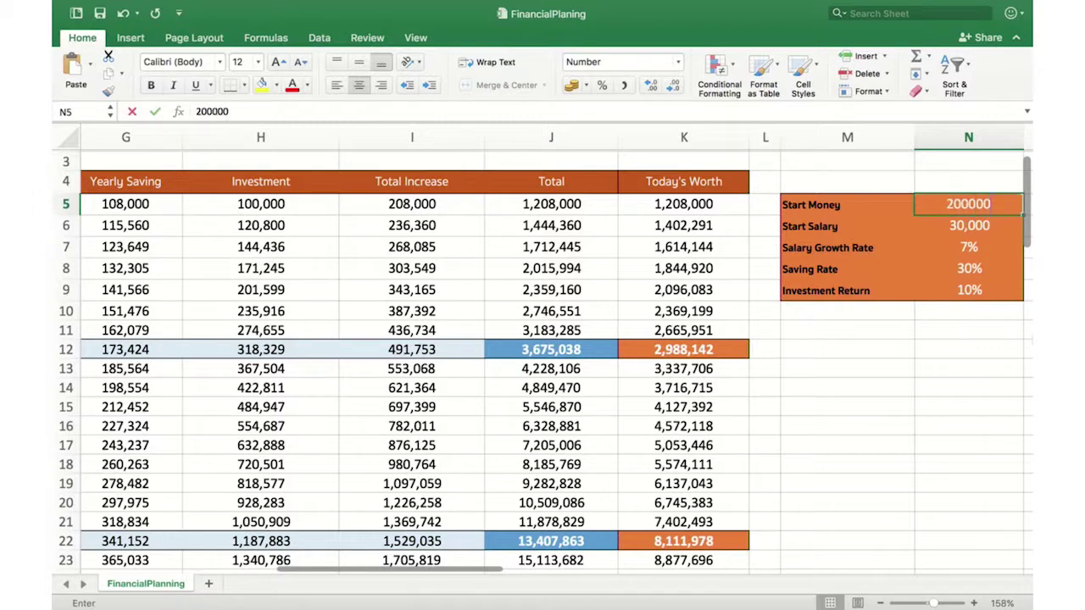
key(Return)
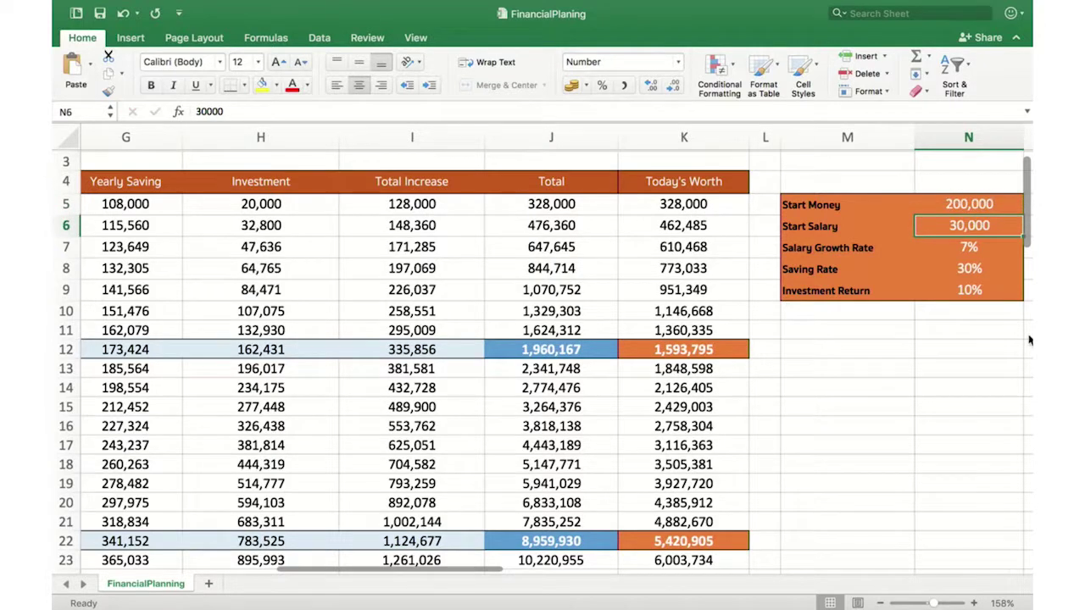
Step: Check the Investment Return cell and review the highlighted decade rows' Total and Today's Worth under the 10% return
click(953, 289)
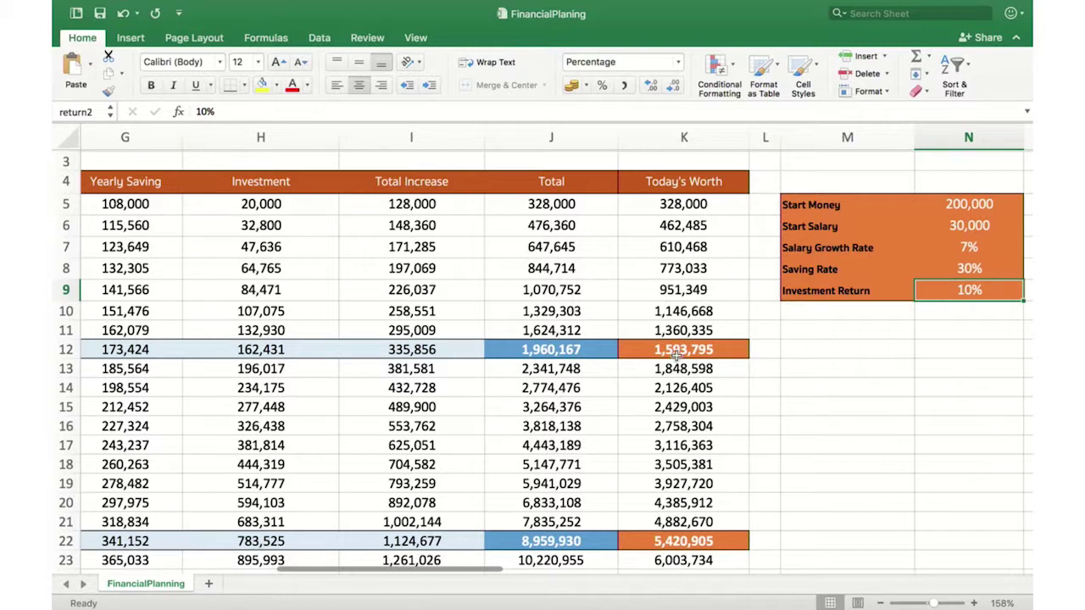
scroll(628, 413, down, 1)
scroll(628, 412, down, 10)
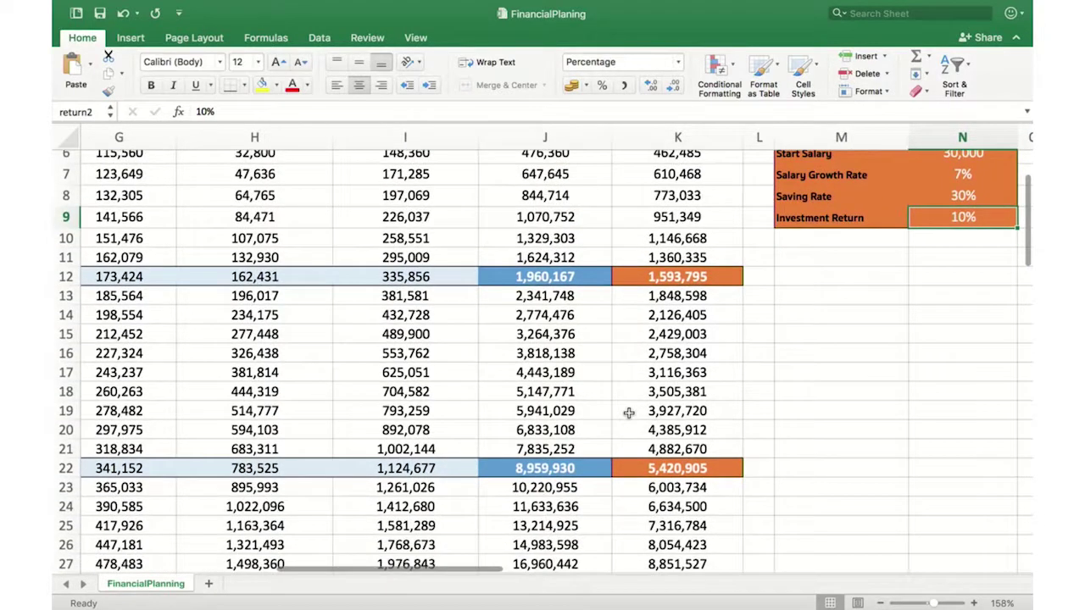
scroll(628, 413, down, 5)
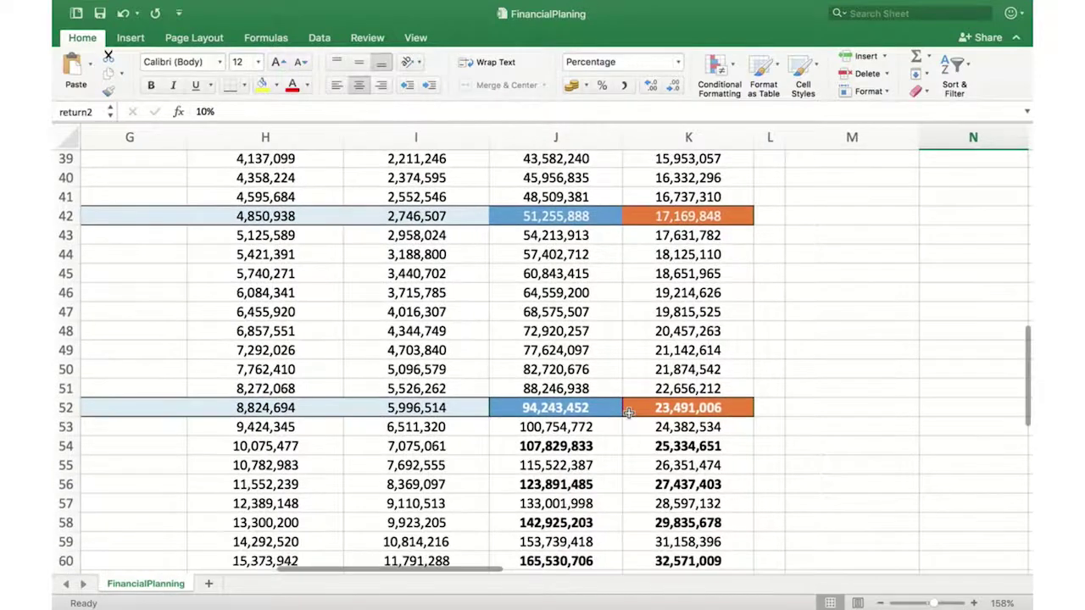
scroll(628, 413, down, 7)
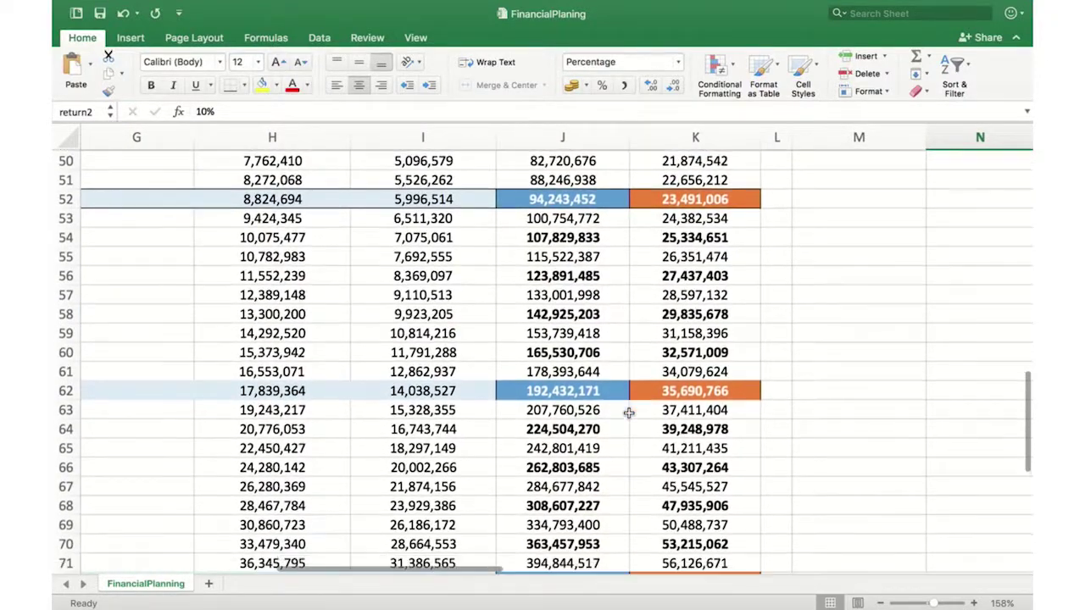
scroll(628, 413, up, 6)
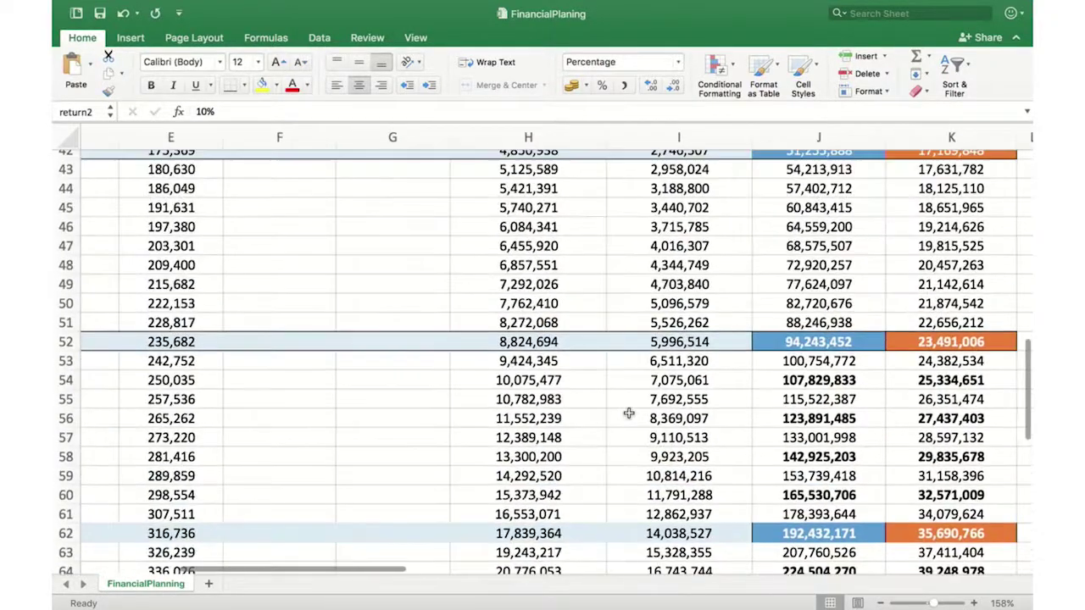
scroll(628, 413, up, 15)
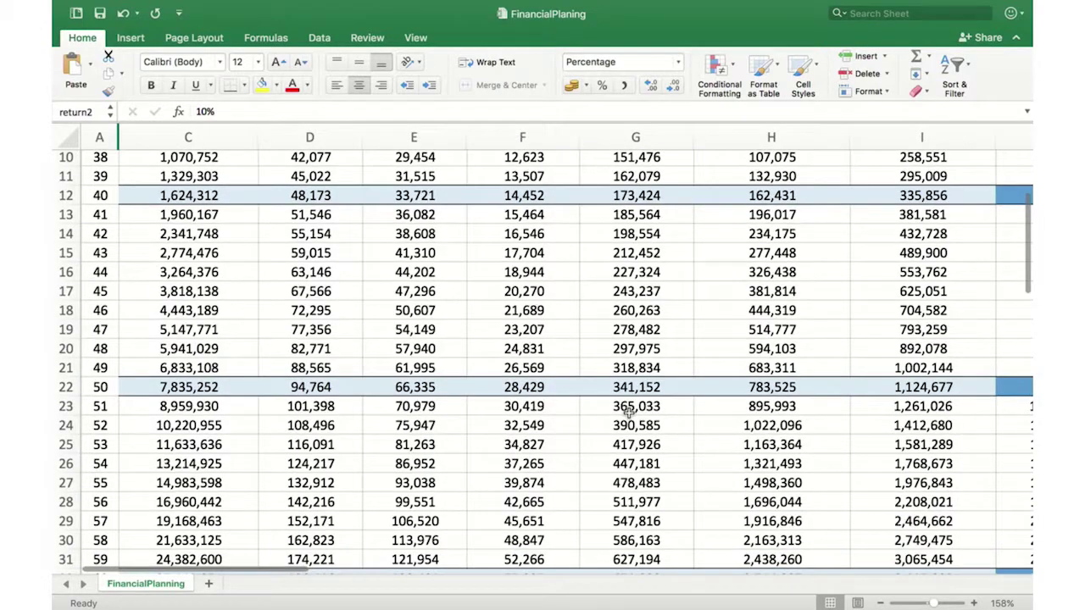
scroll(628, 413, right, 3)
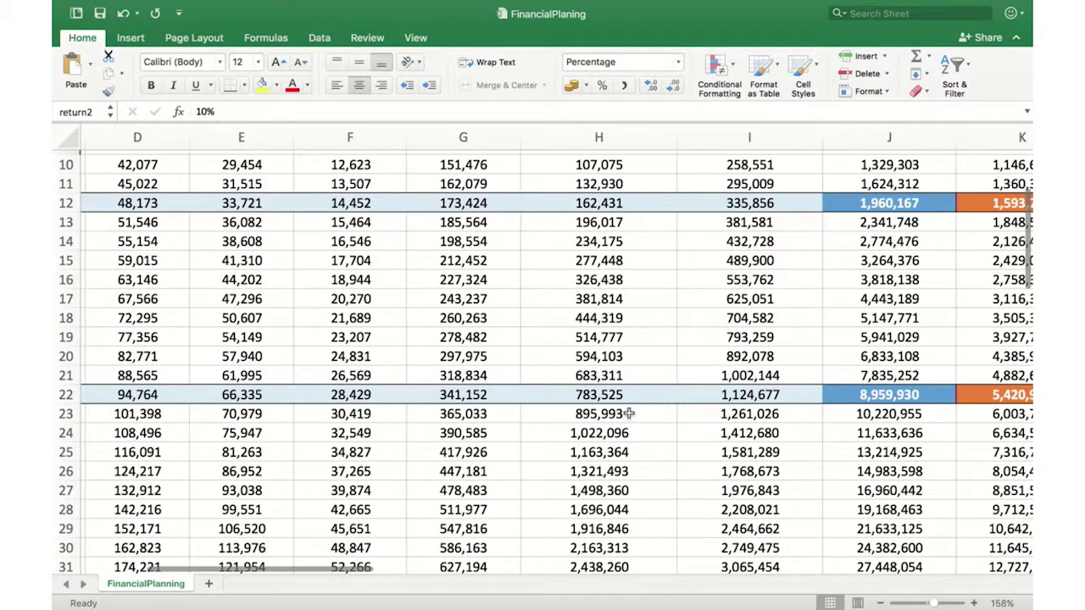
Step: Overwrite the Total in cell J21 with 500000 to simulate a sudden loss of money in that year
scroll(628, 413, right, 1)
scroll(628, 412, down, 1)
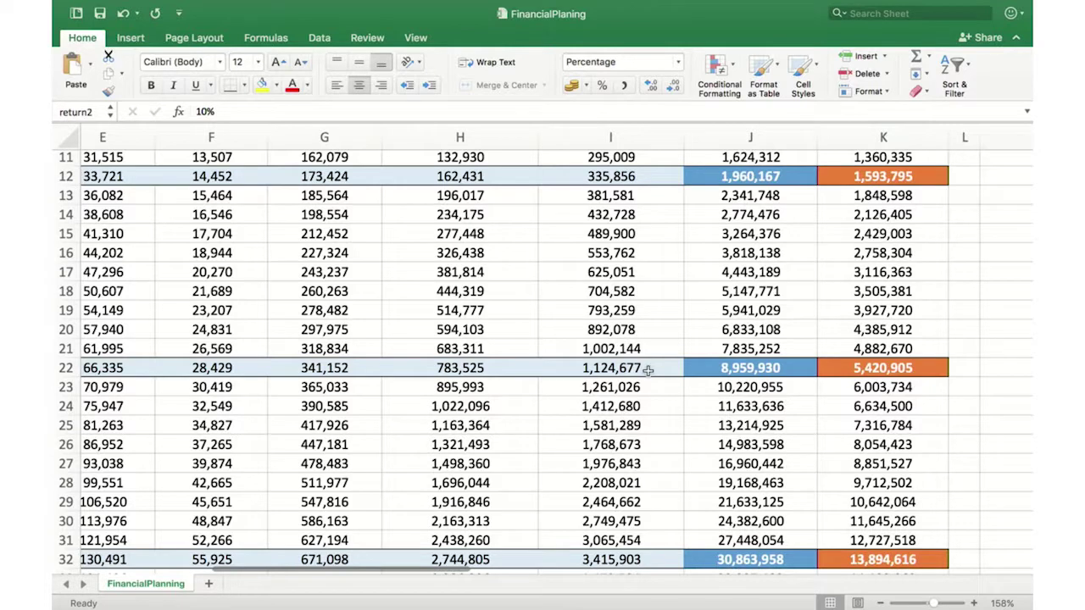
click(739, 354)
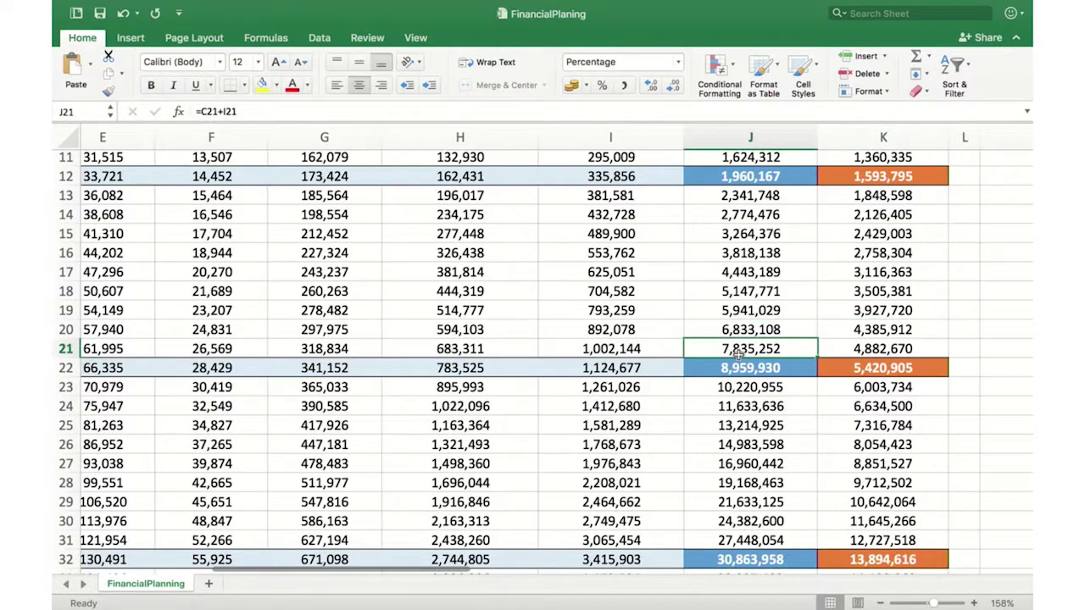
scroll(781, 332, left, 1)
scroll(781, 332, down, 3)
scroll(781, 332, left, 1)
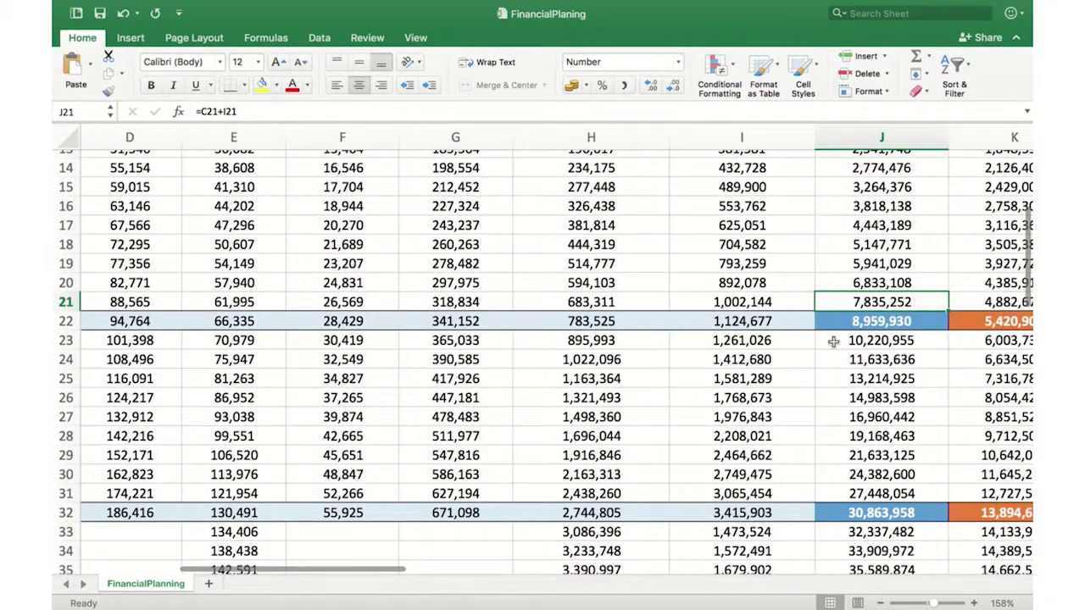
scroll(882, 296, right, 1)
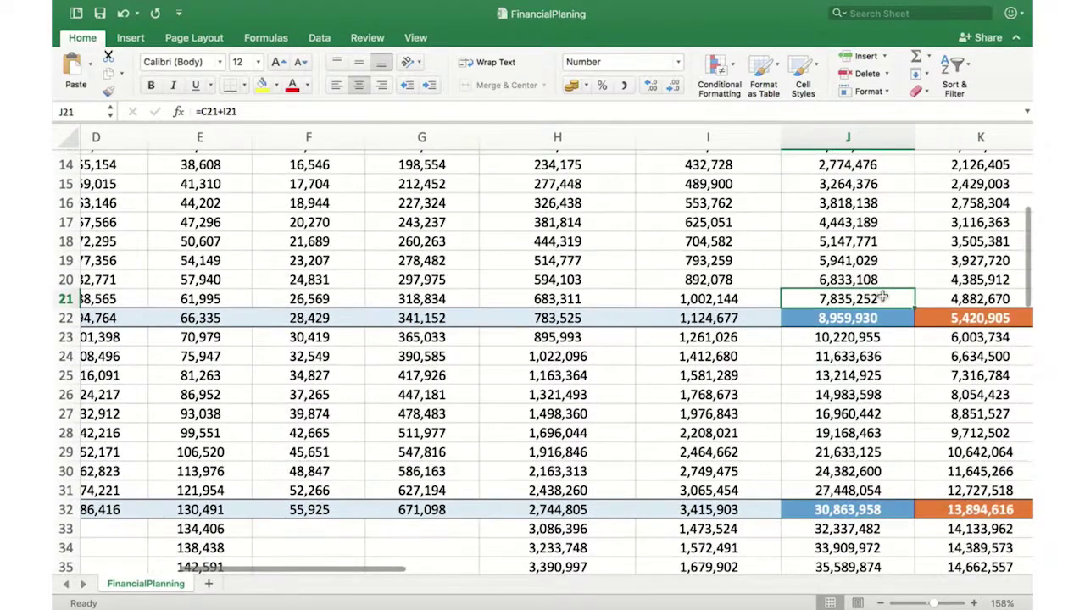
scroll(882, 297, right, 1)
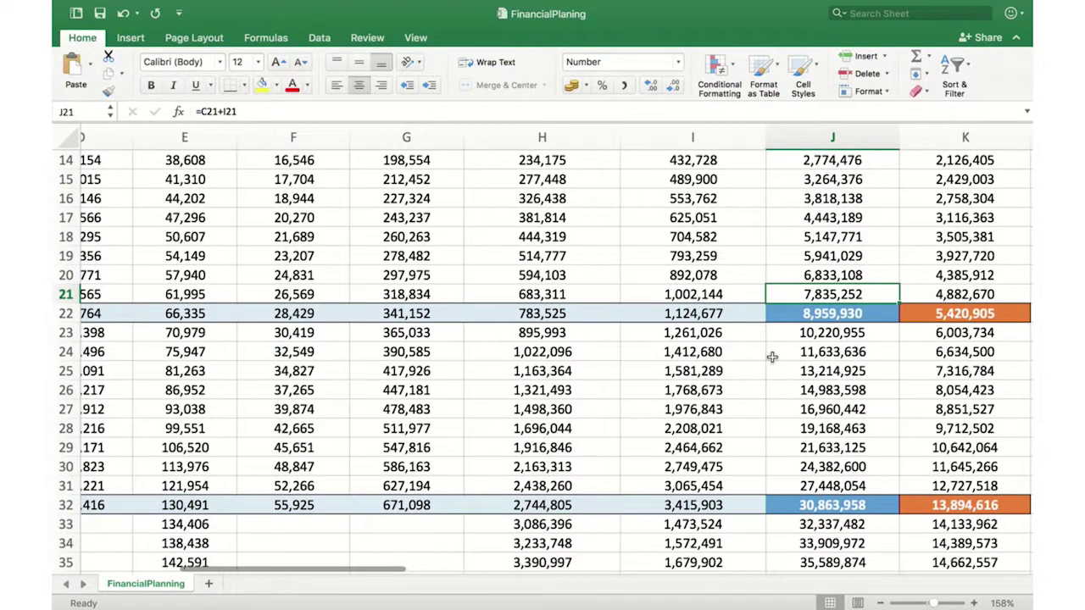
text(500000)
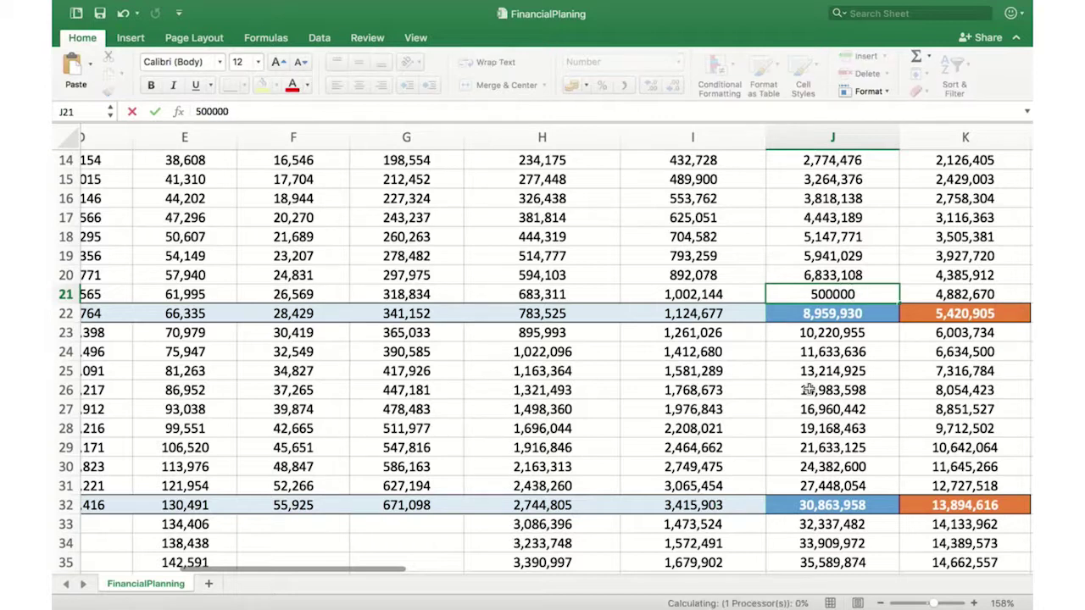
key(Return)
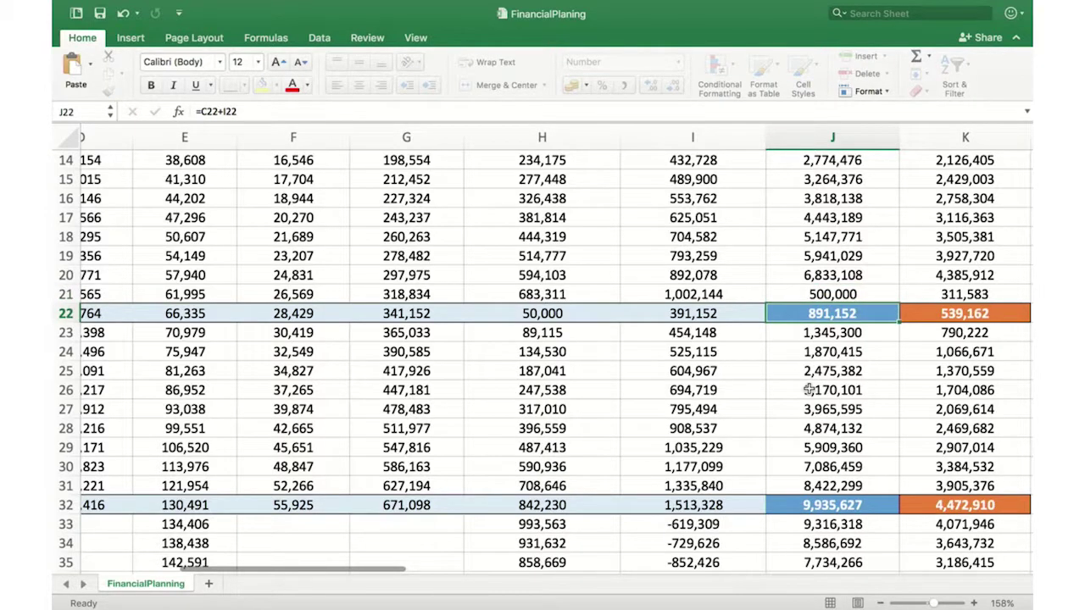
click(826, 293)
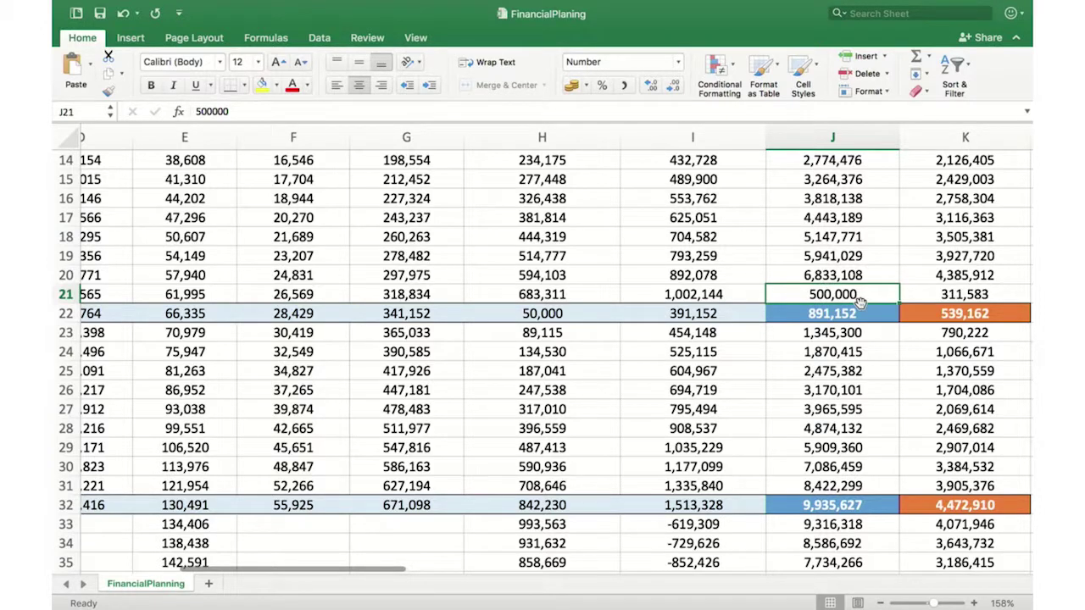
Step: Examine the Total and Today's Worth columns through the retirement rows, then check the assumptions table again
scroll(851, 333, down, 6)
scroll(852, 333, right, 1)
scroll(851, 333, down, 6)
scroll(852, 333, right, 1)
scroll(854, 333, down, 7)
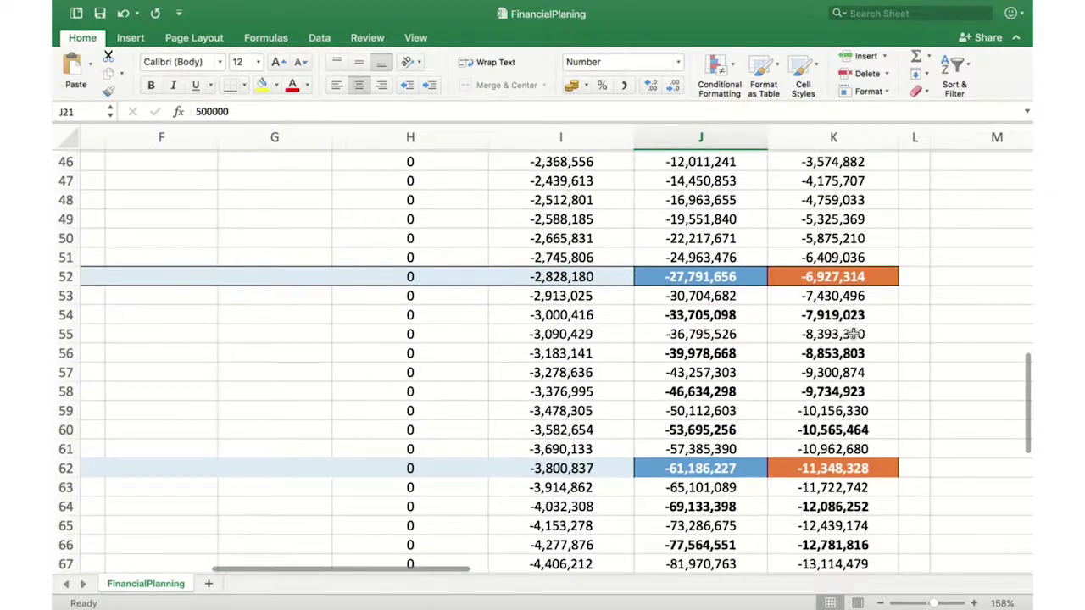
scroll(854, 334, down, 1)
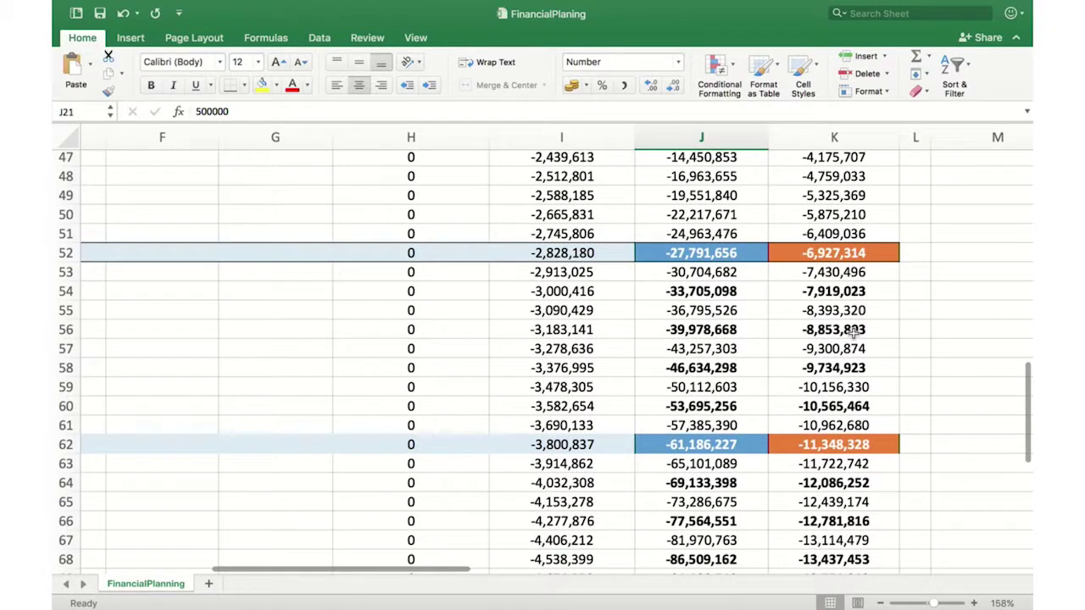
scroll(855, 333, up, 17)
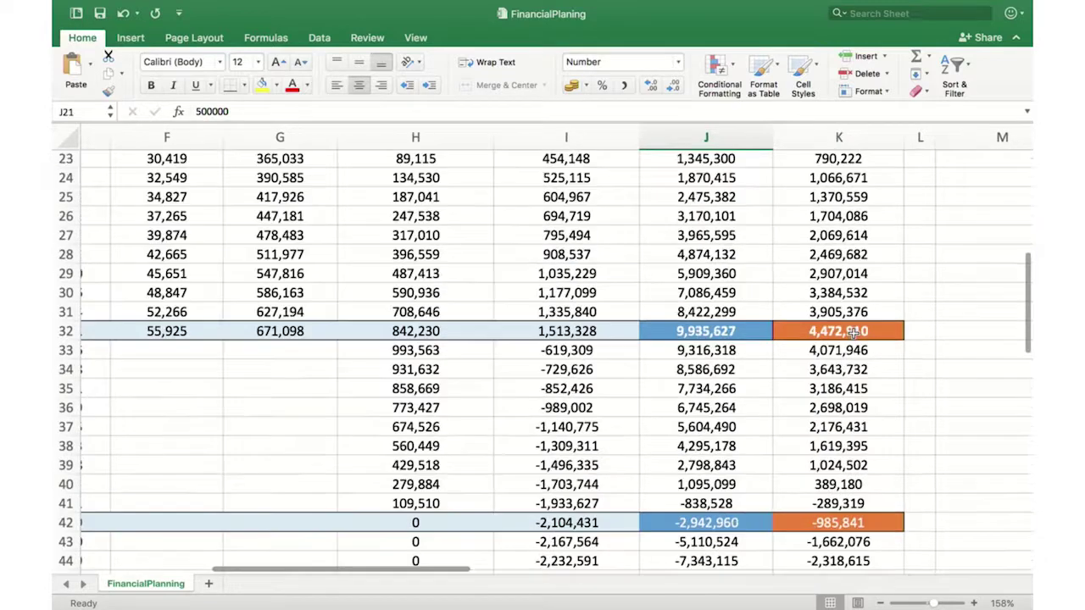
scroll(853, 332, up, 8)
scroll(853, 332, right, 4)
scroll(853, 333, left, 1)
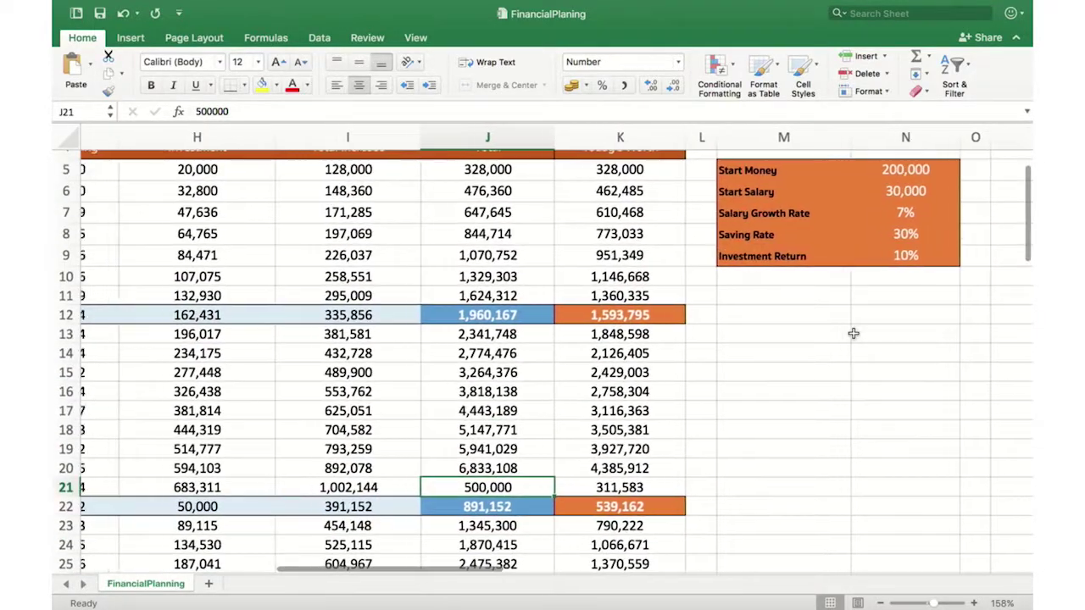
scroll(852, 333, up, 1)
scroll(853, 333, up, 1)
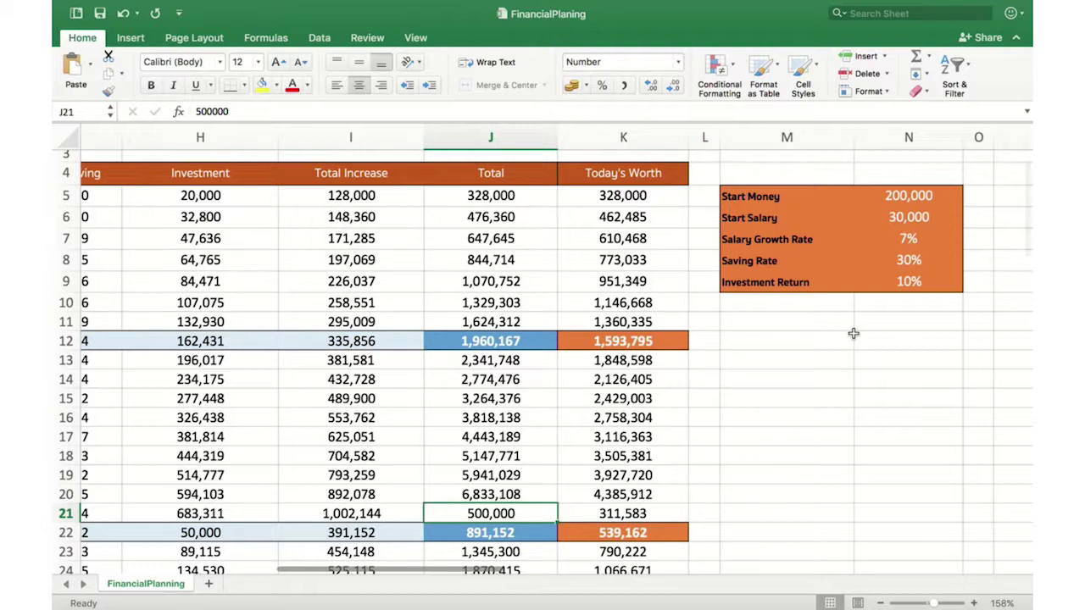
Step: Compare the Total in J20 with the overridden value in J21, and review the Total and Today's Worth rows down to row 32
scroll(852, 333, down, 5)
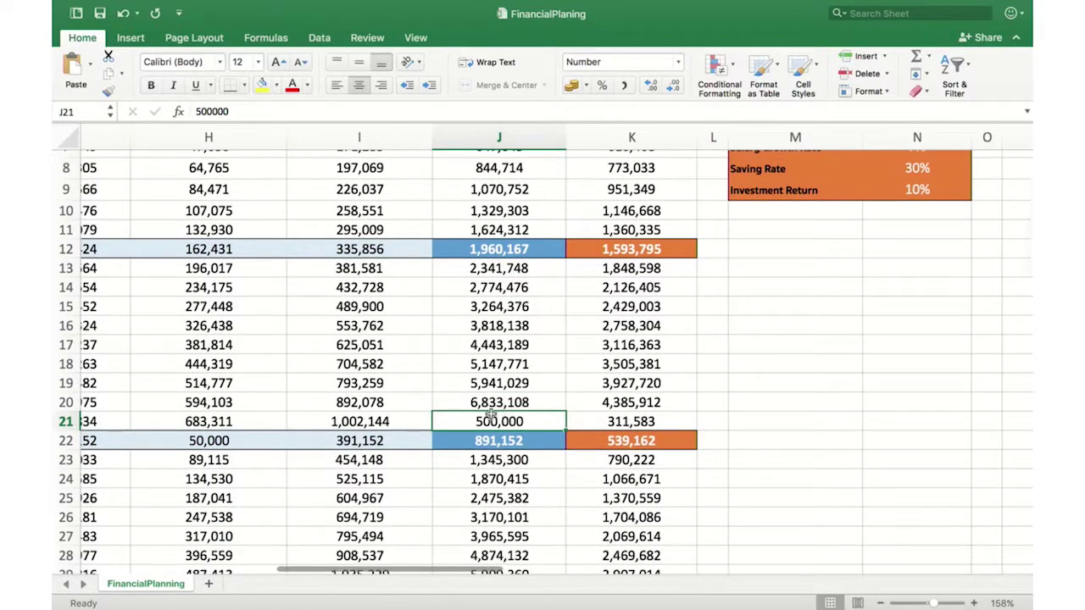
click(513, 399)
click(543, 424)
click(539, 402)
click(537, 421)
scroll(538, 421, up, 4)
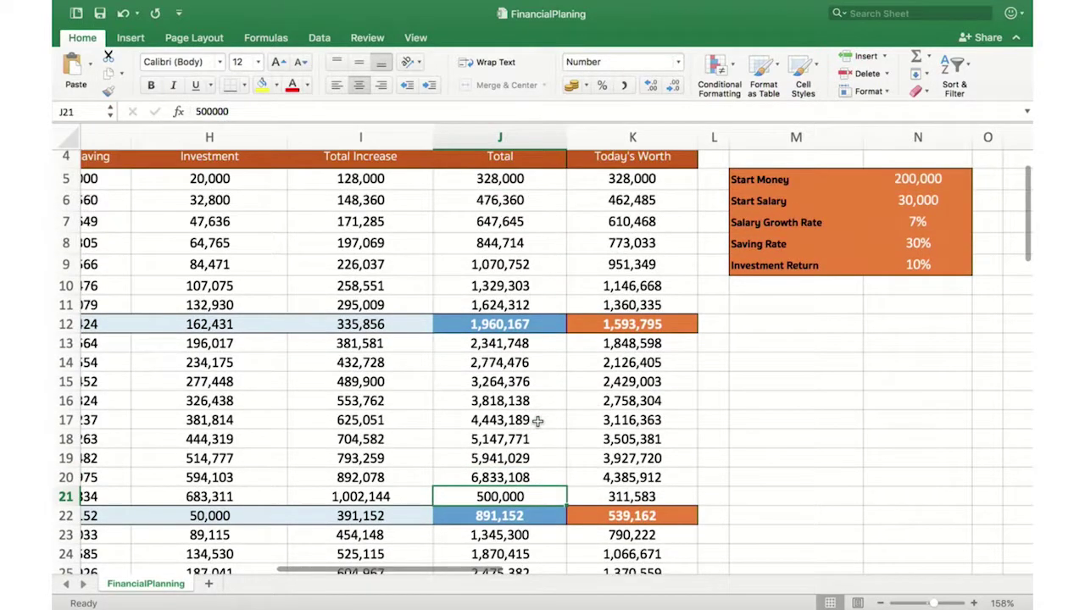
scroll(538, 421, down, 2)
click(551, 448)
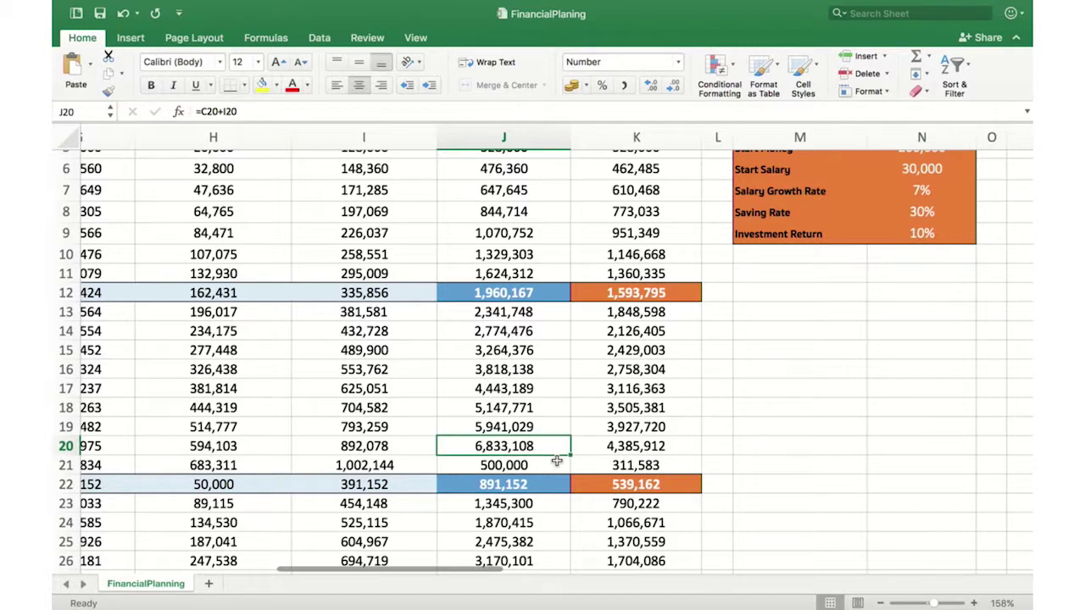
scroll(556, 461, down, 5)
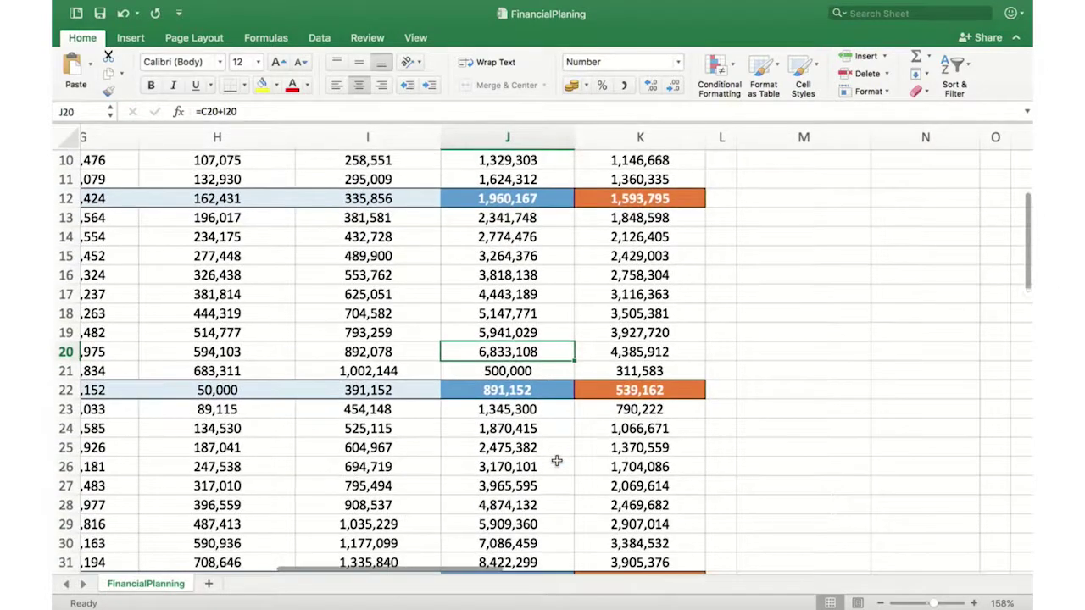
scroll(557, 460, down, 2)
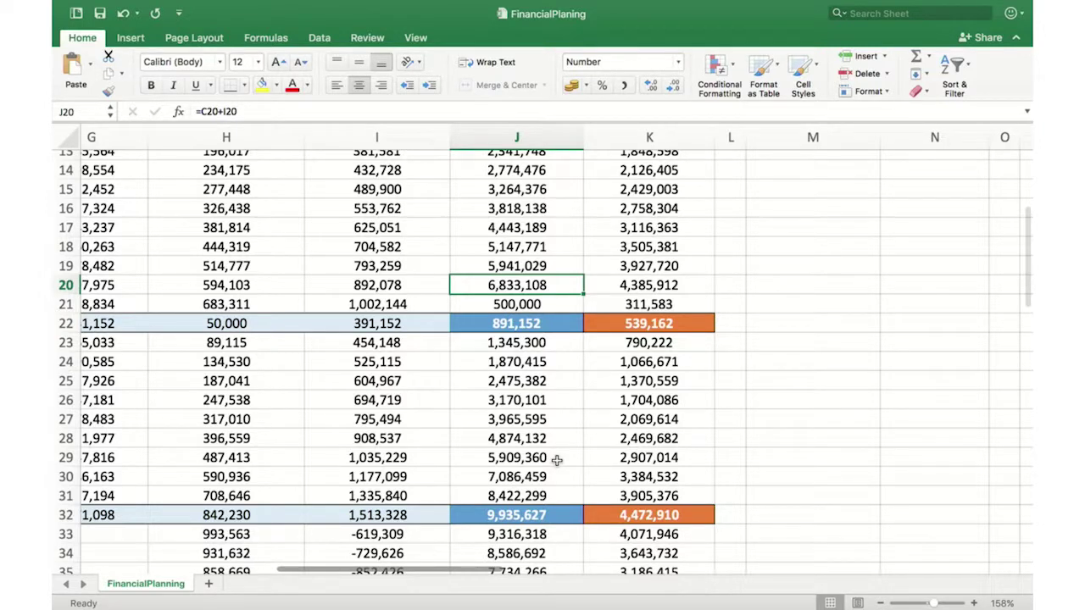
click(802, 444)
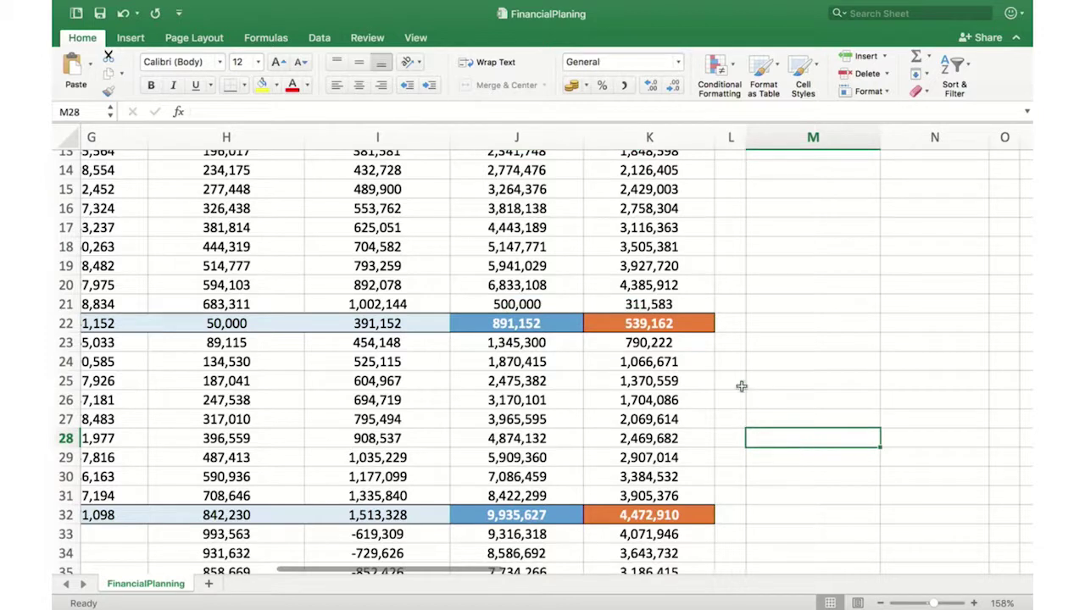